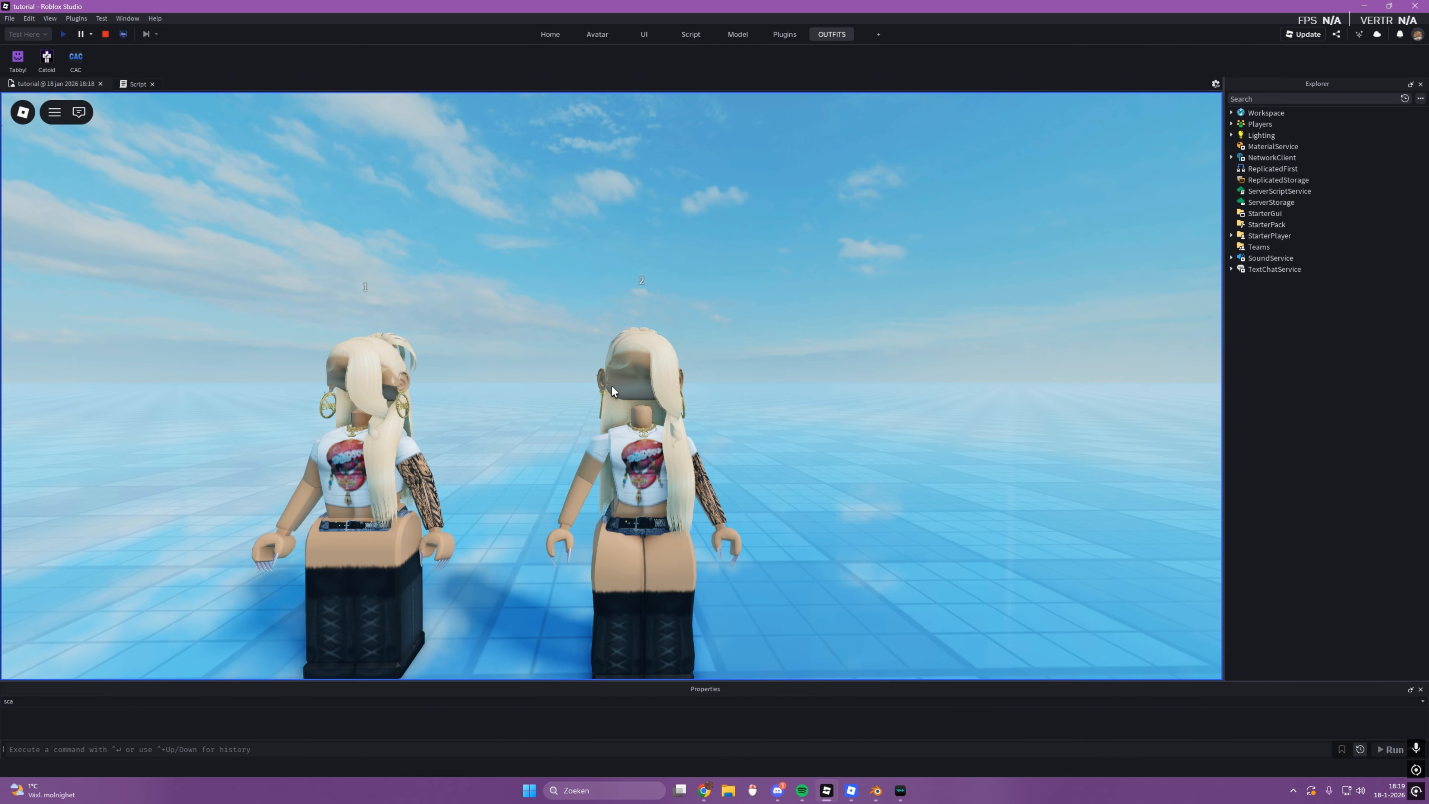
Step: View the two outfit rigs in the running playtest, and stop the playtest
scroll(610, 385, "down", 5)
right_click_drag(611, 386, 611, 386)
scroll(611, 389, "down", 8)
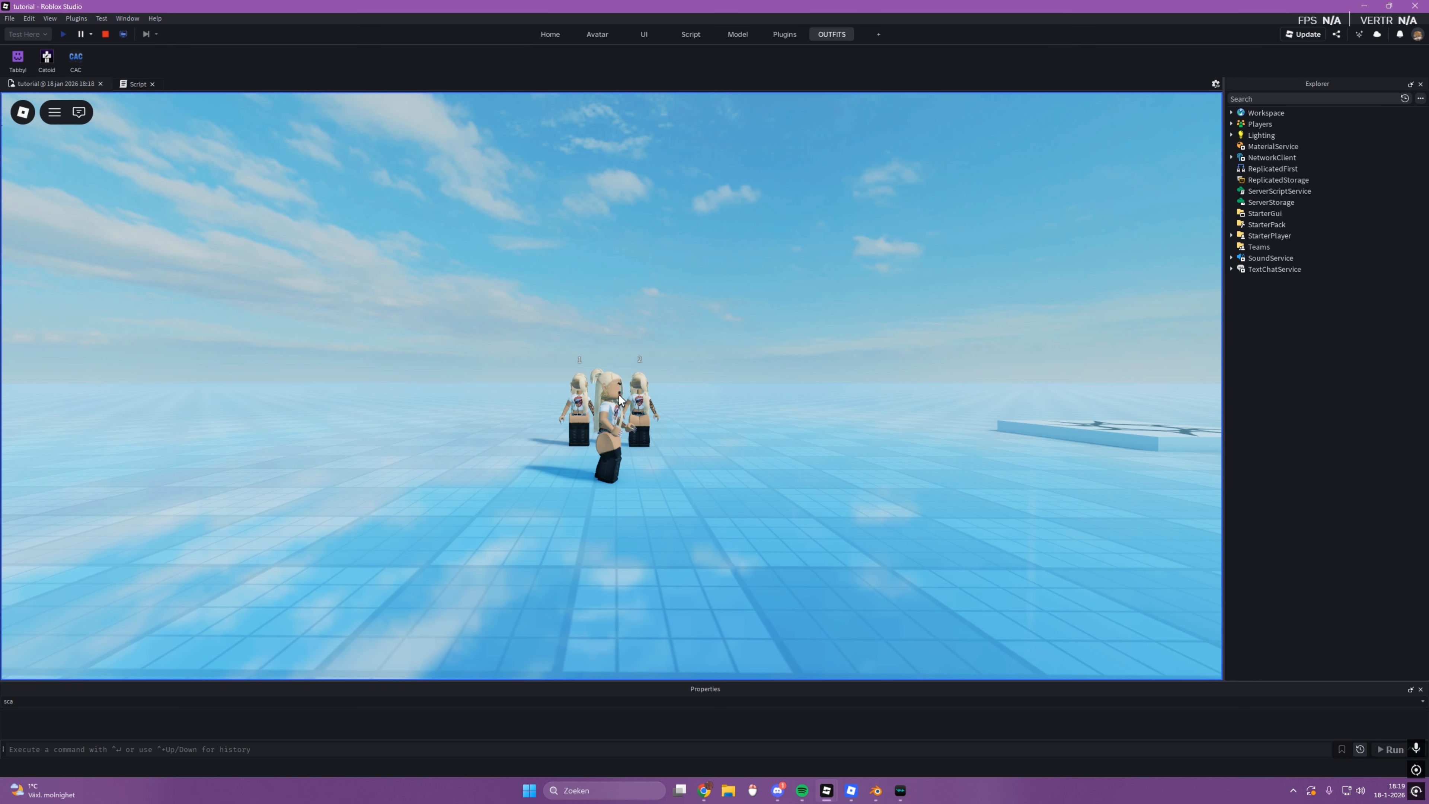
key("s")
scroll(618, 394, "up", 4)
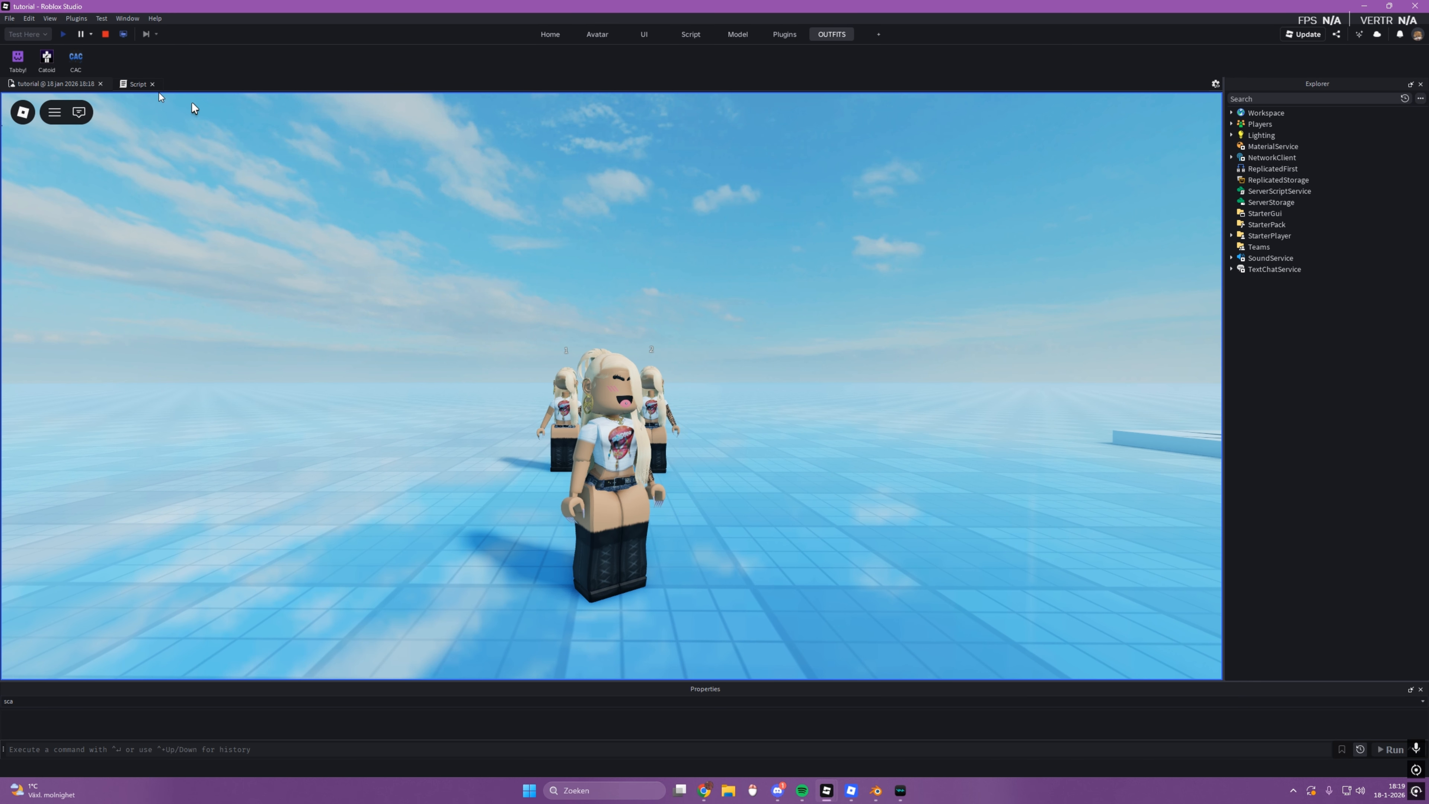
left_click(105, 34)
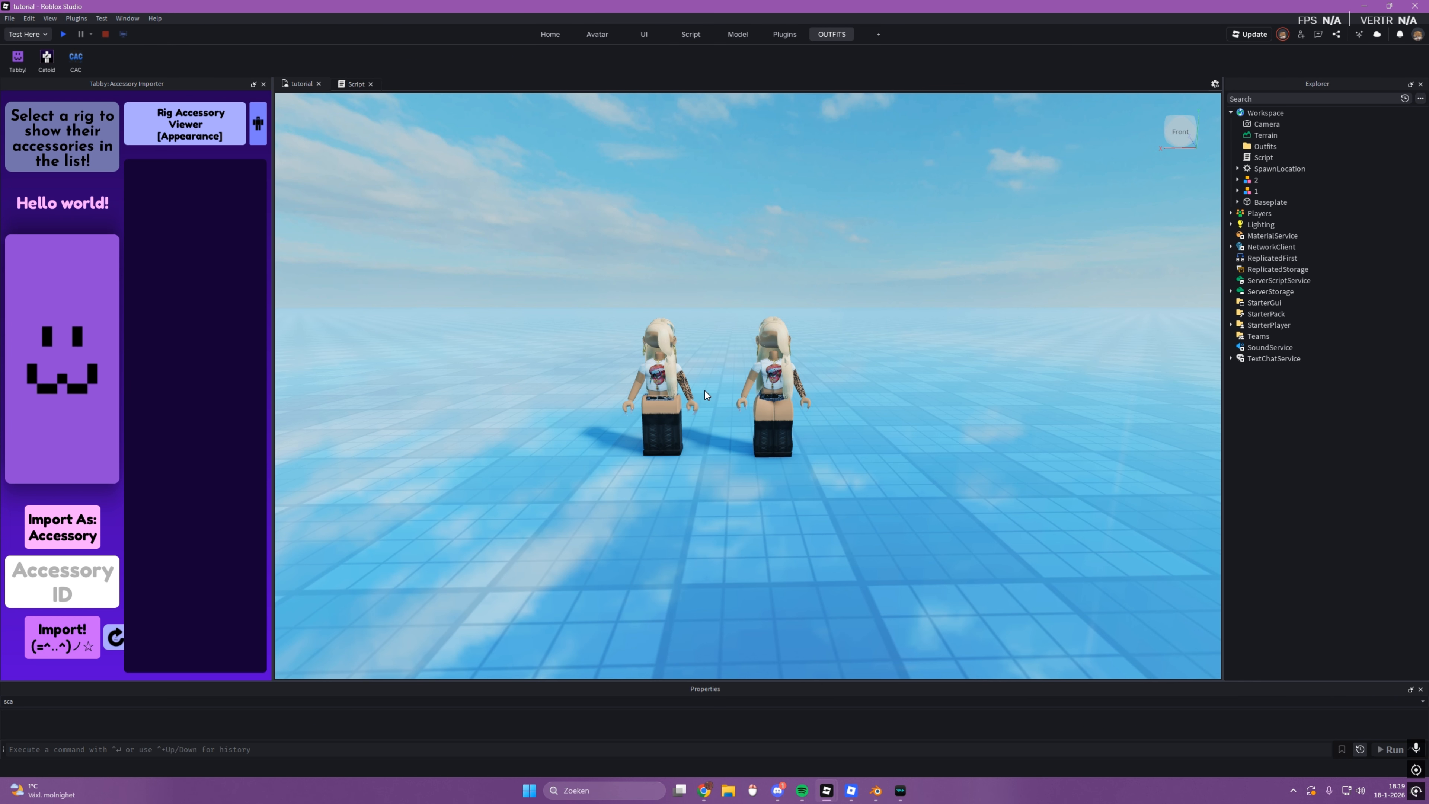
Step: Compare the body shapes of rigs 1 and 2 up close in the 3D view
left_click(704, 391)
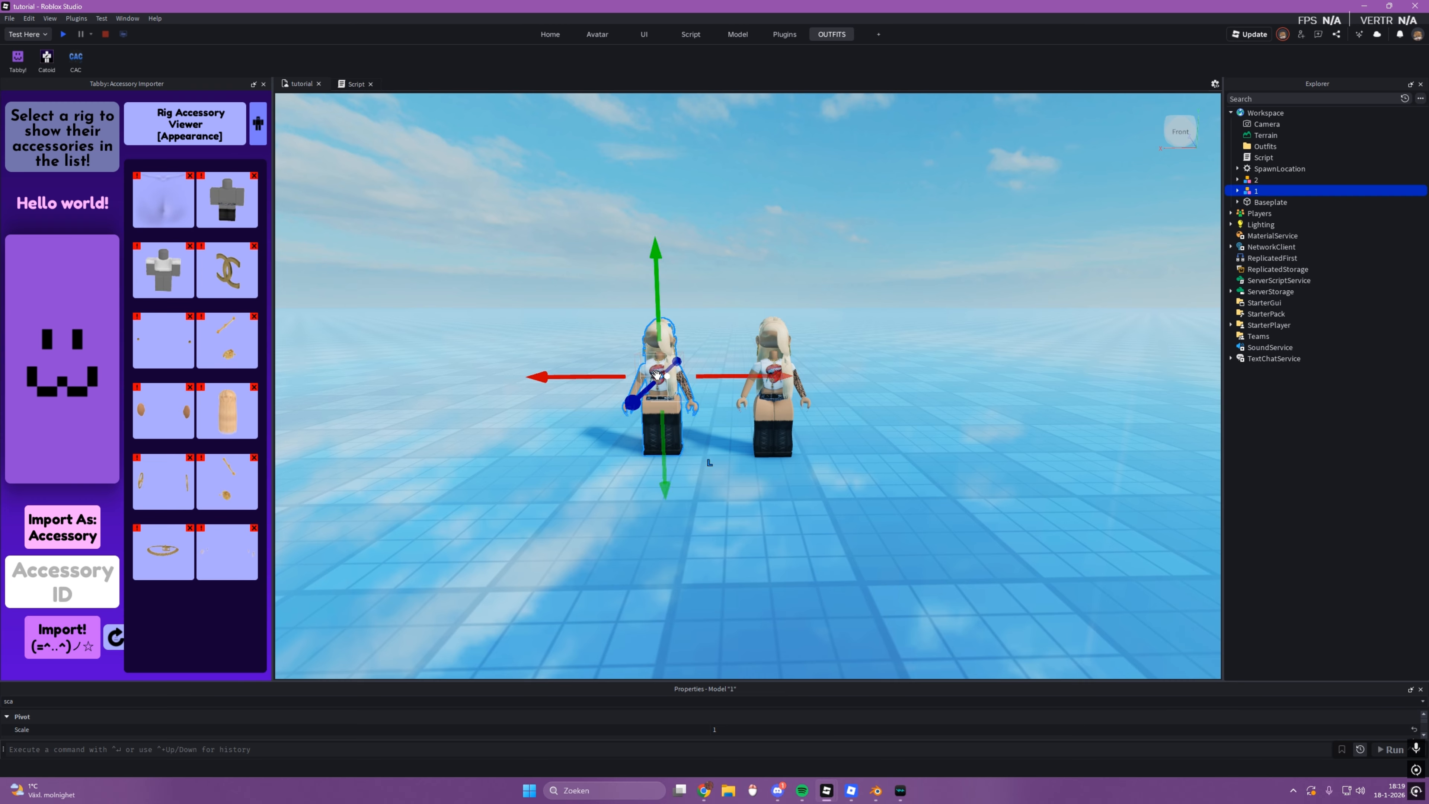
key("f")
left_click(880, 409)
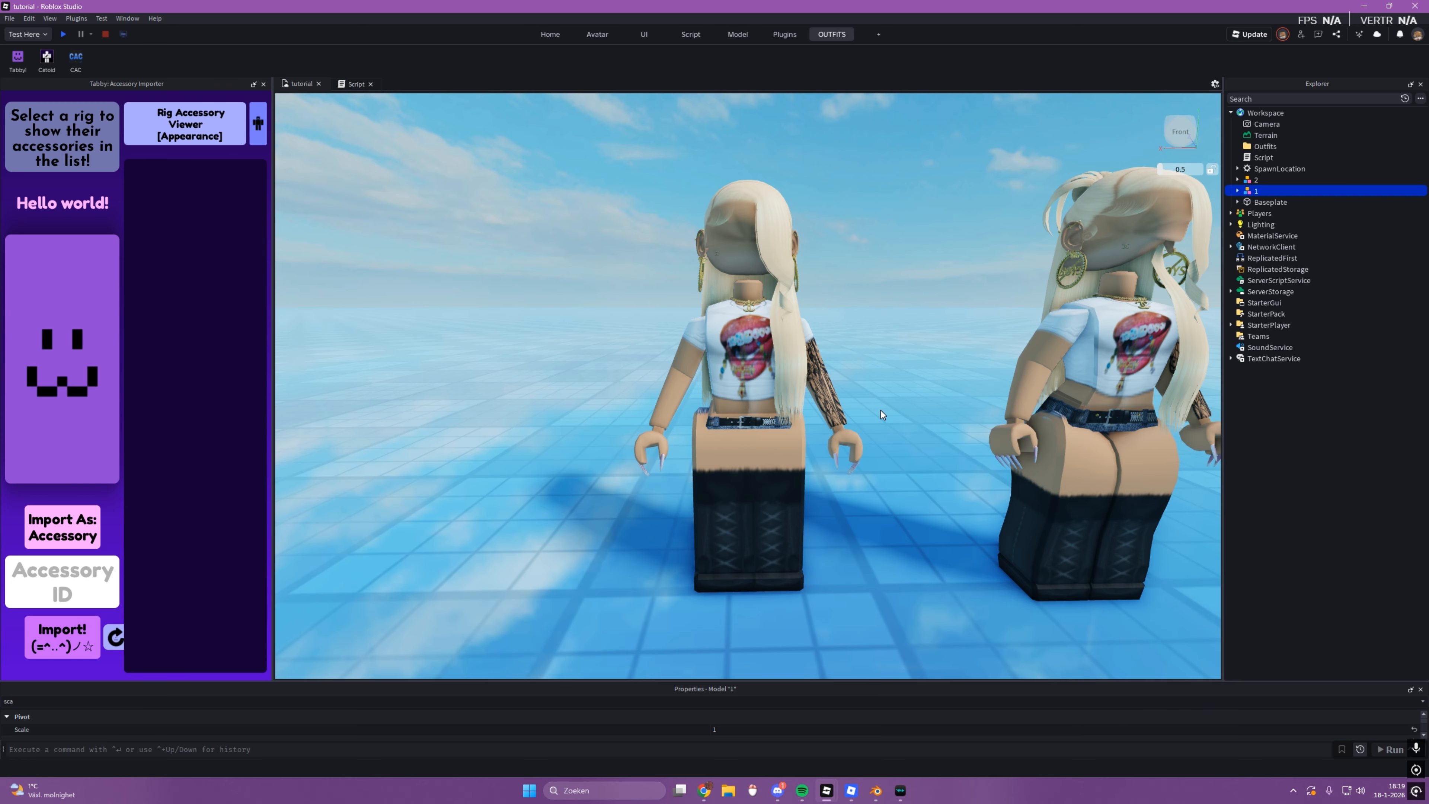
right_click_drag(880, 410, 866, 378)
left_click(867, 379)
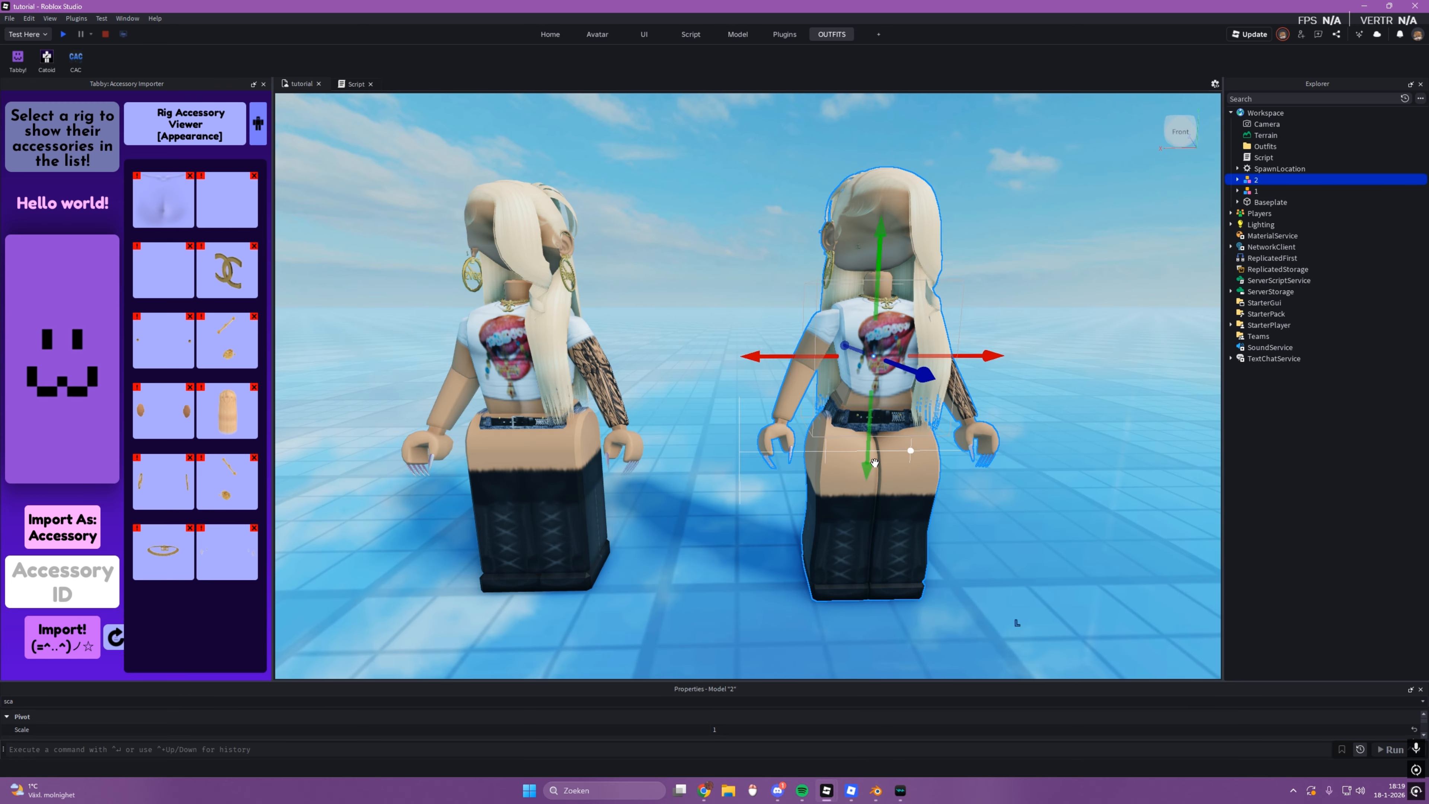
left_click(701, 486)
scroll(716, 481, "down", 3)
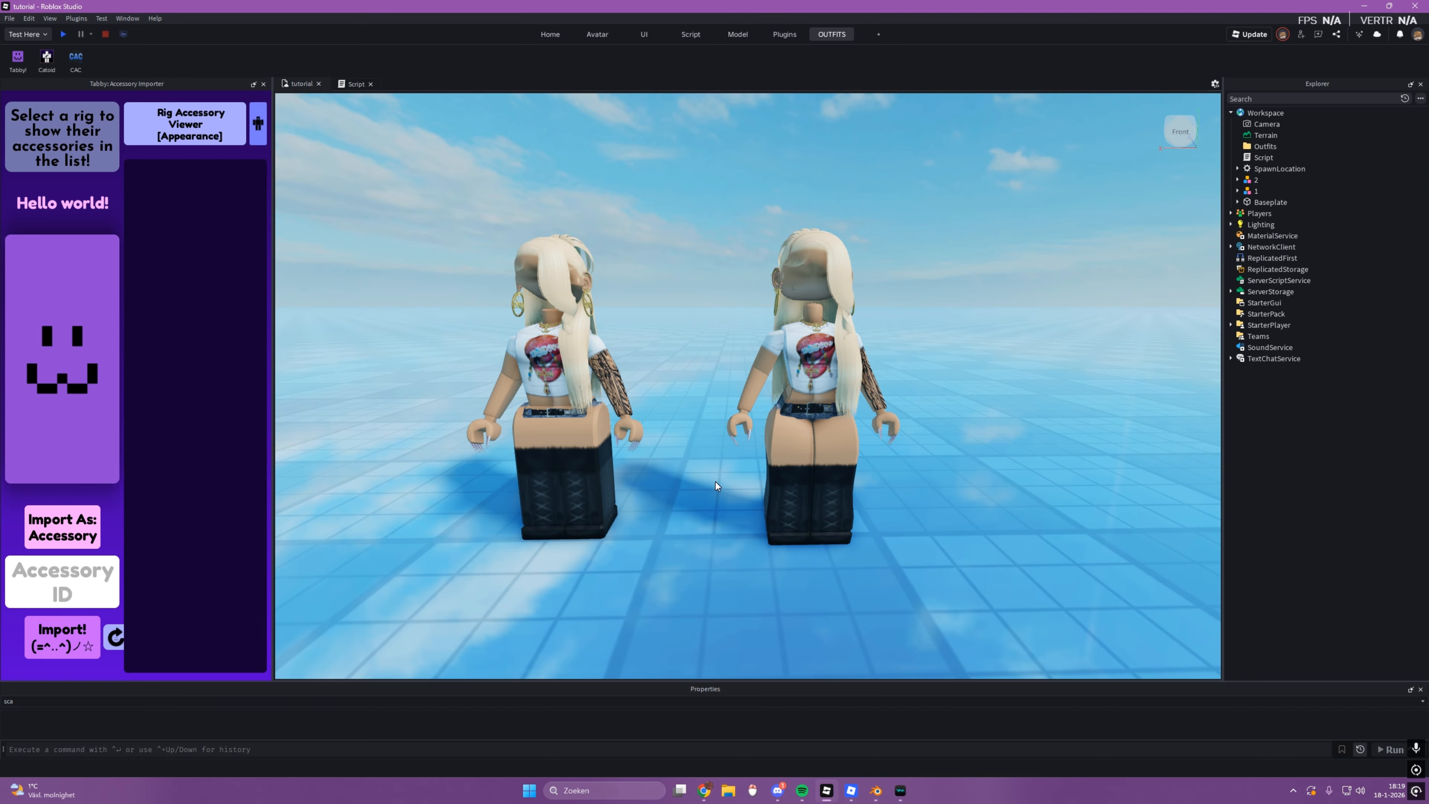
left_click(630, 428)
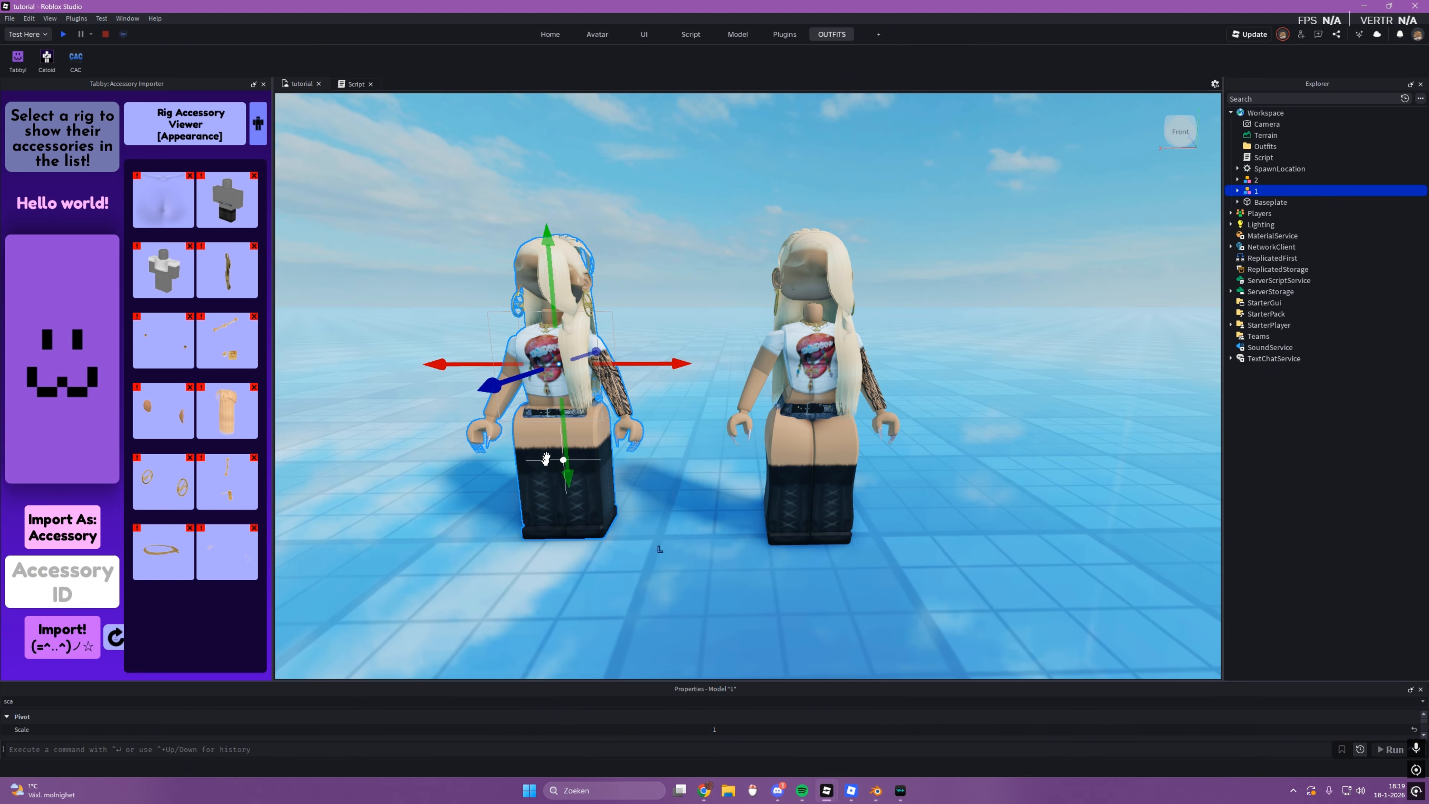
left_click(794, 376)
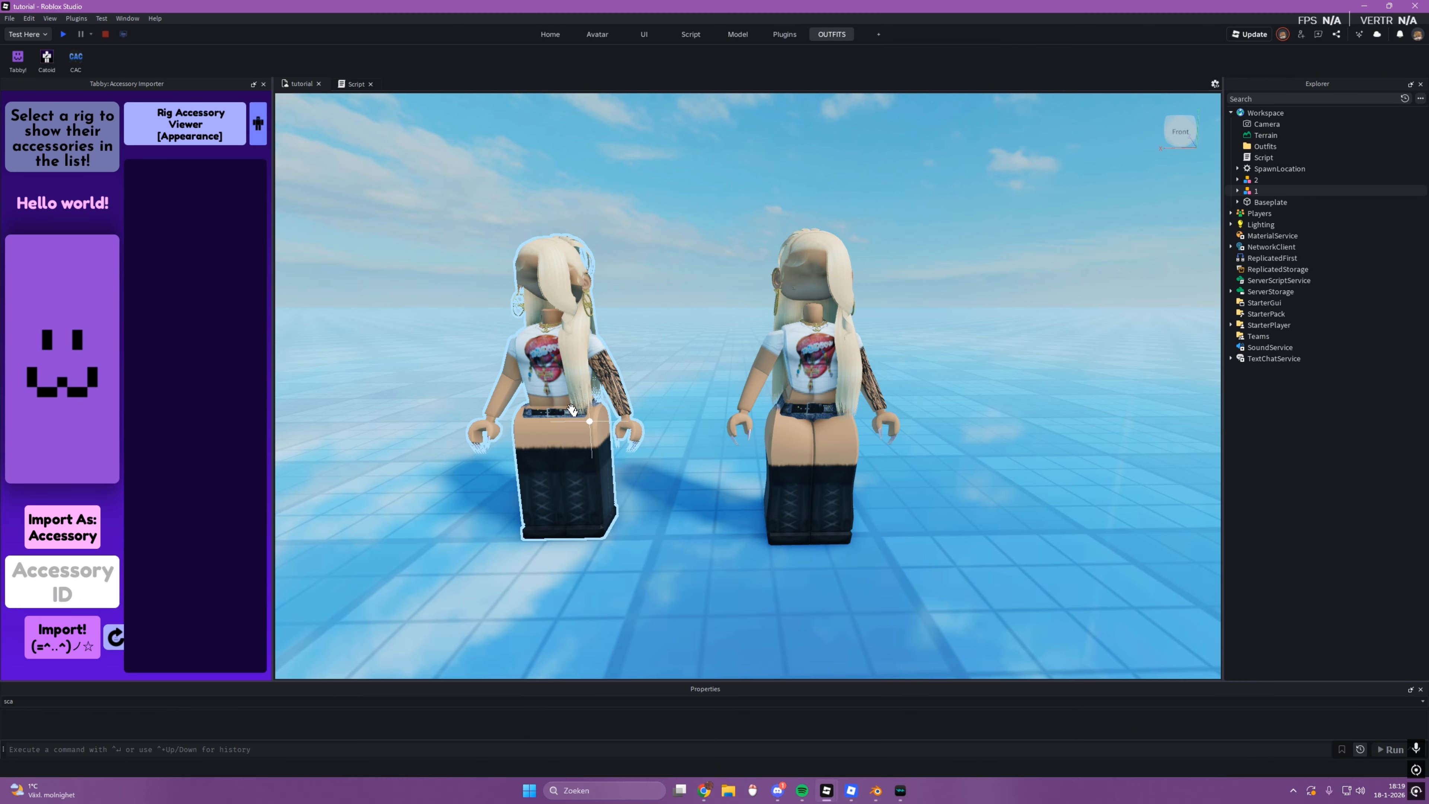
left_click_drag(793, 376, 812, 406)
key("ctrl+z")
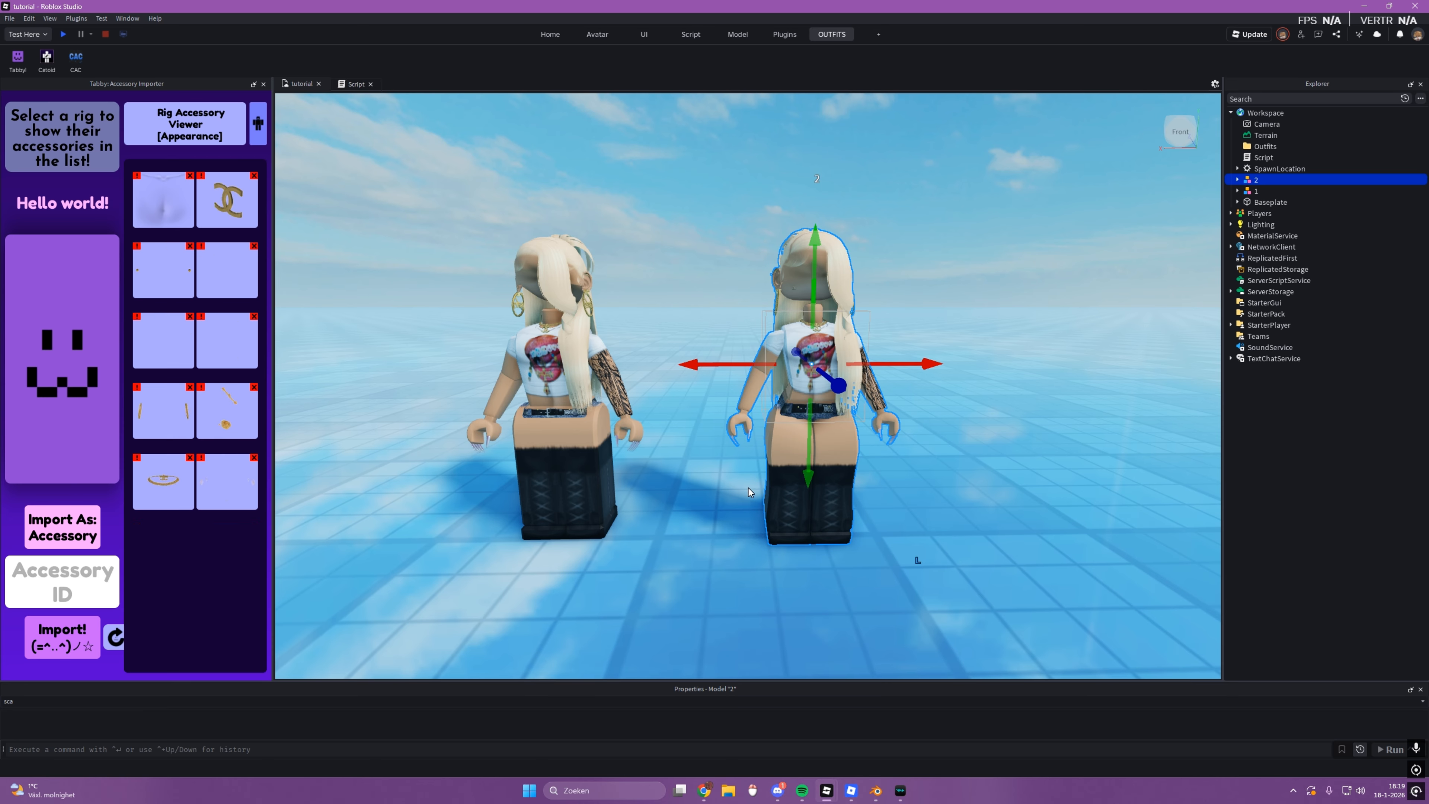
left_click(530, 419)
left_click(617, 569)
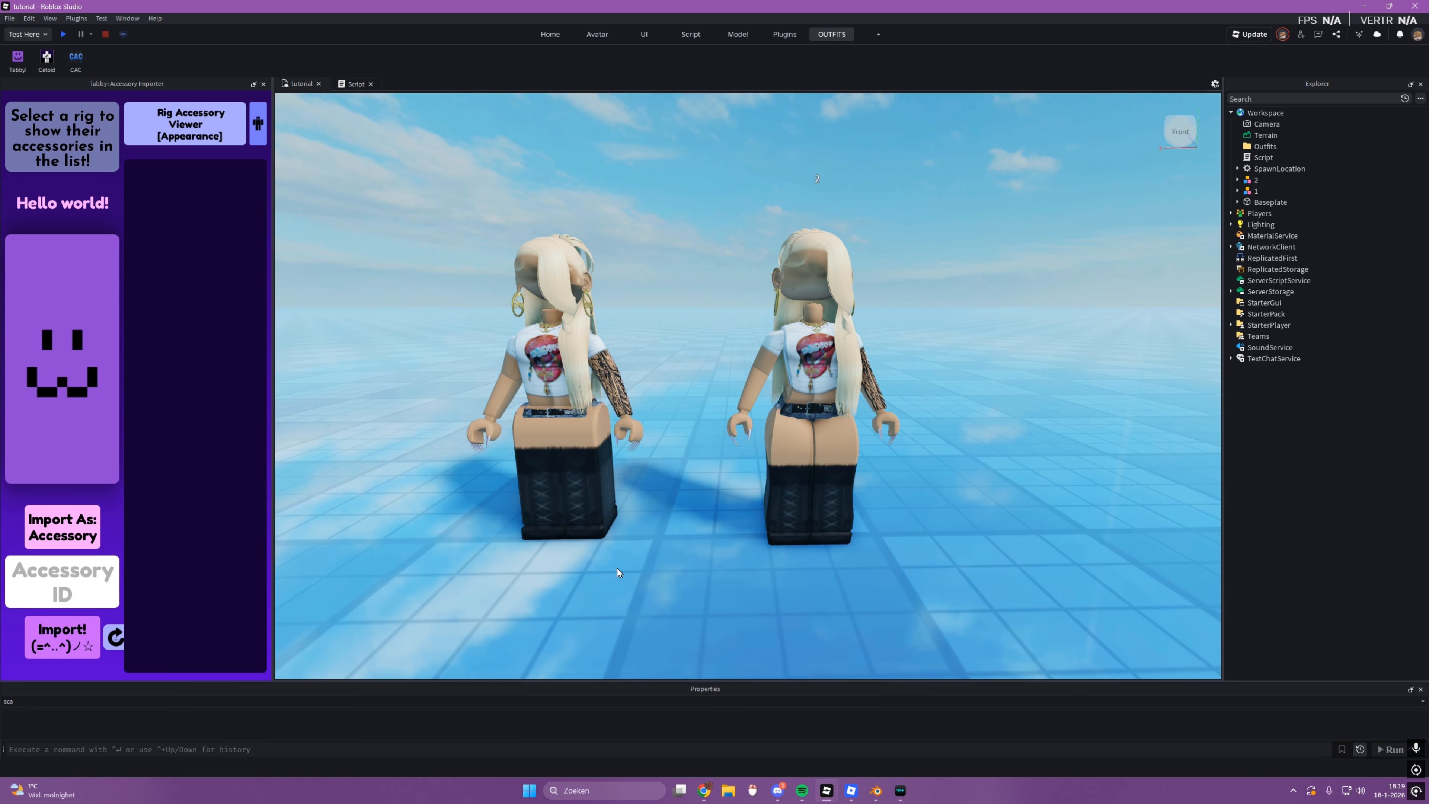
key("a")
left_click(645, 453)
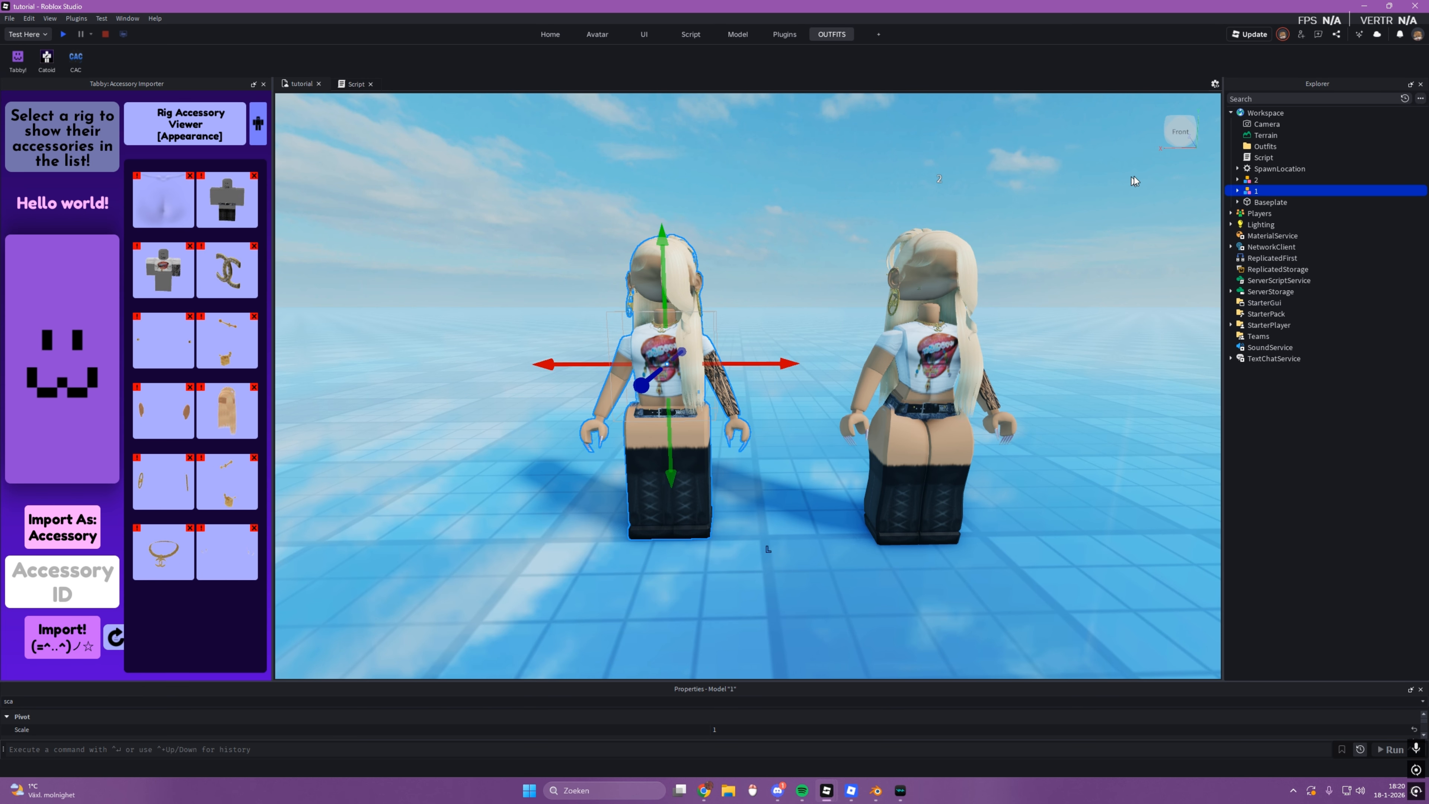
Step: Review the workspace script's body part IDs and scale tables, and return to the 3D view
double_click(1247, 158)
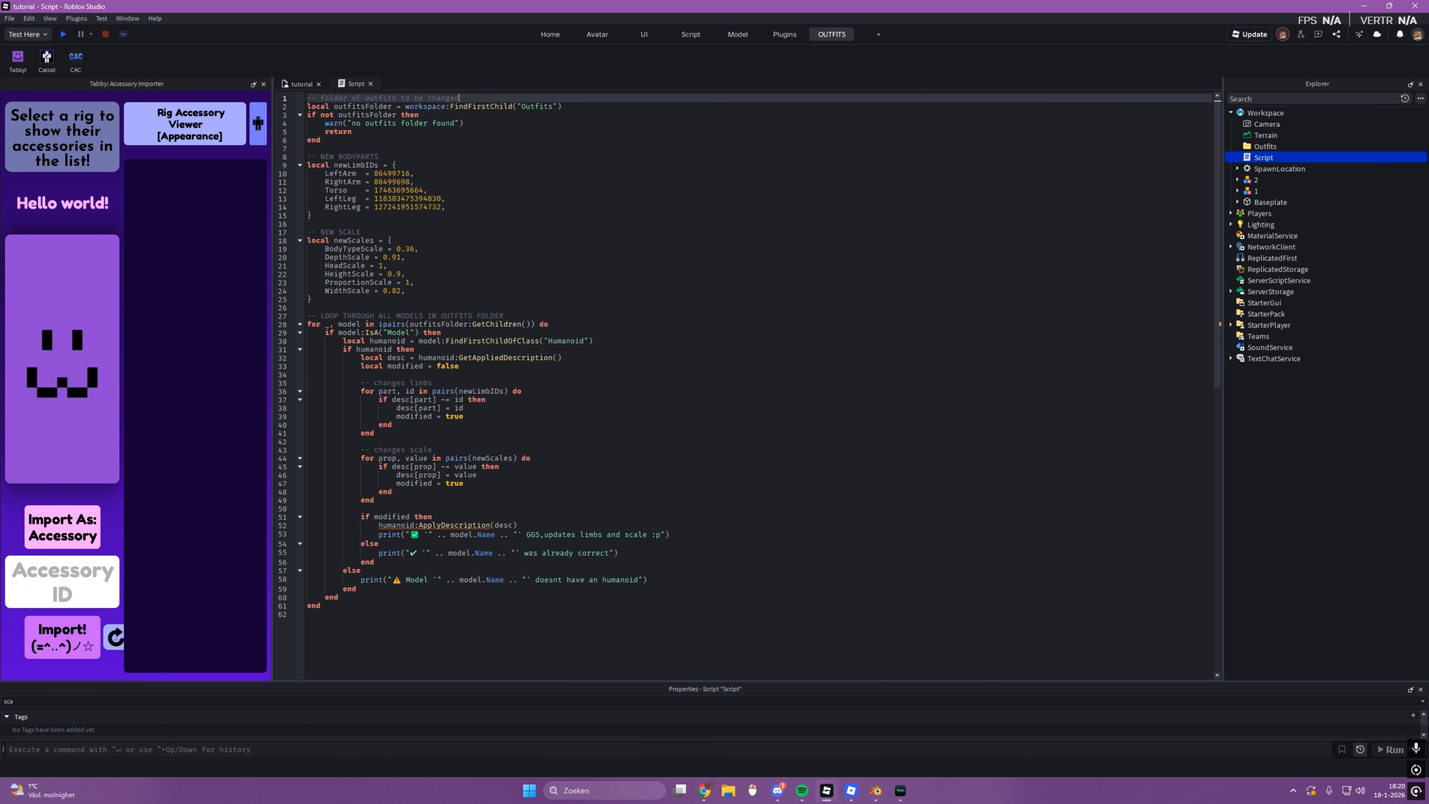
left_click(308, 614)
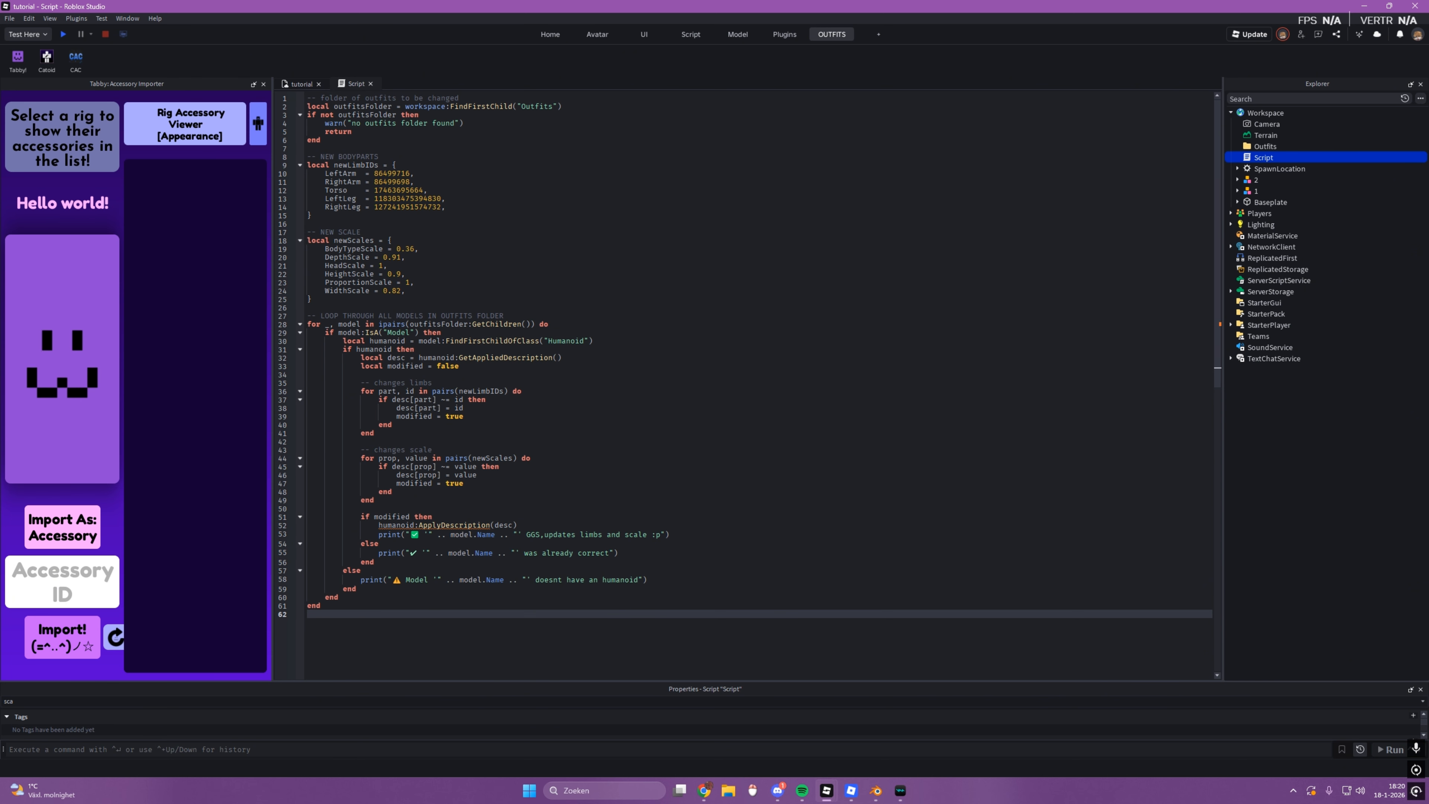
left_click(301, 83)
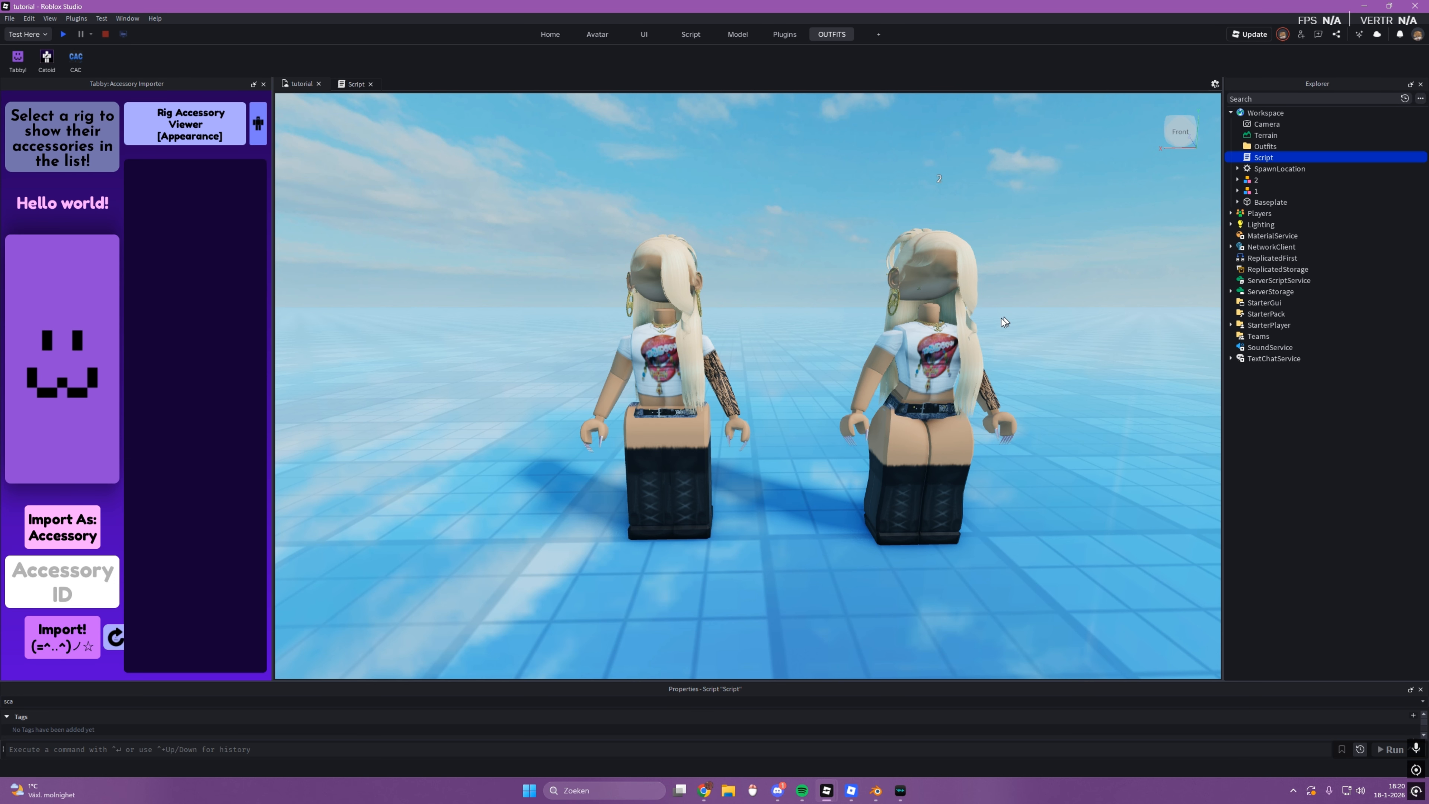
Step: Focus on rig 2 and select the HumanoidDescription inside its Humanoid
left_click(838, 396)
key("f")
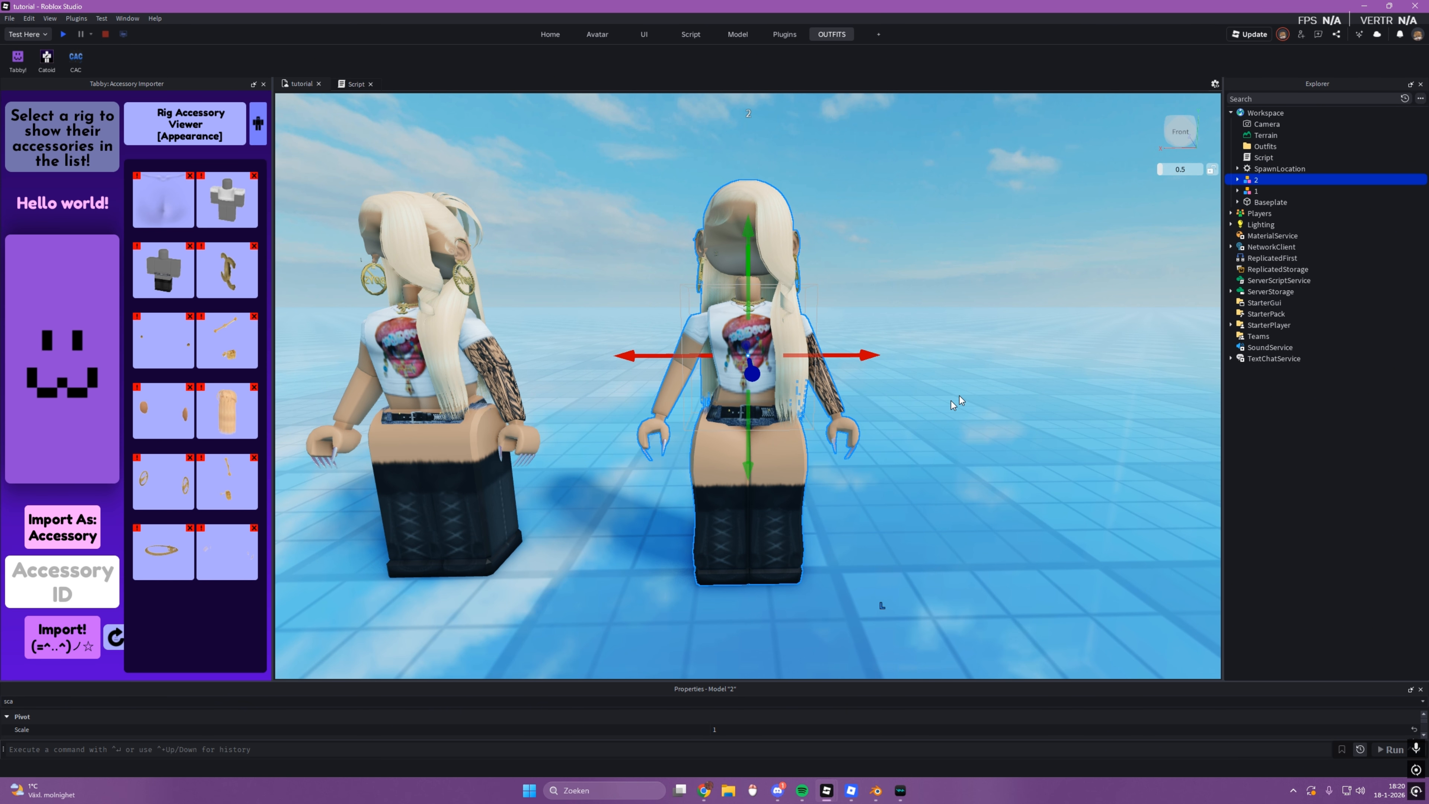
left_click(1237, 179)
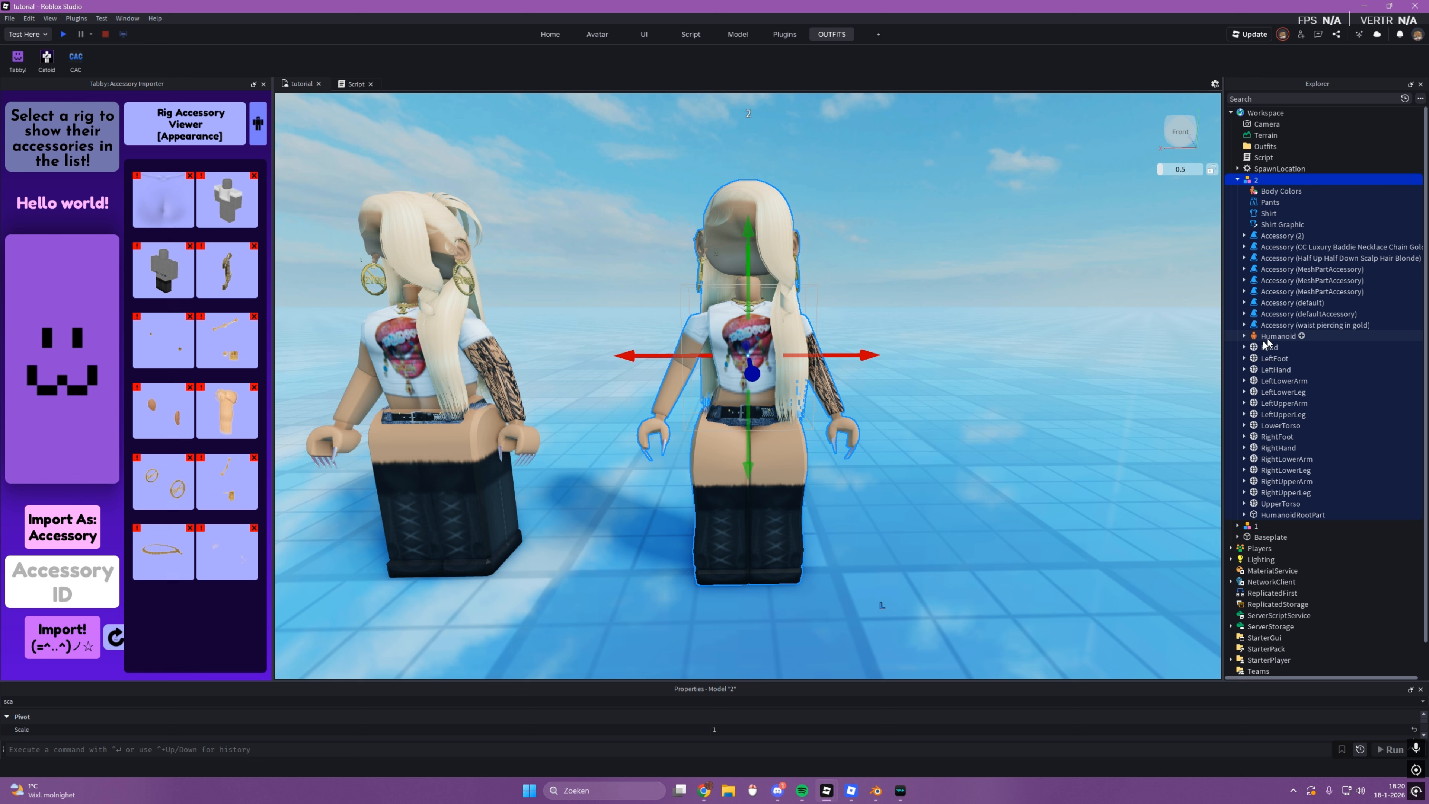
left_click(1244, 336)
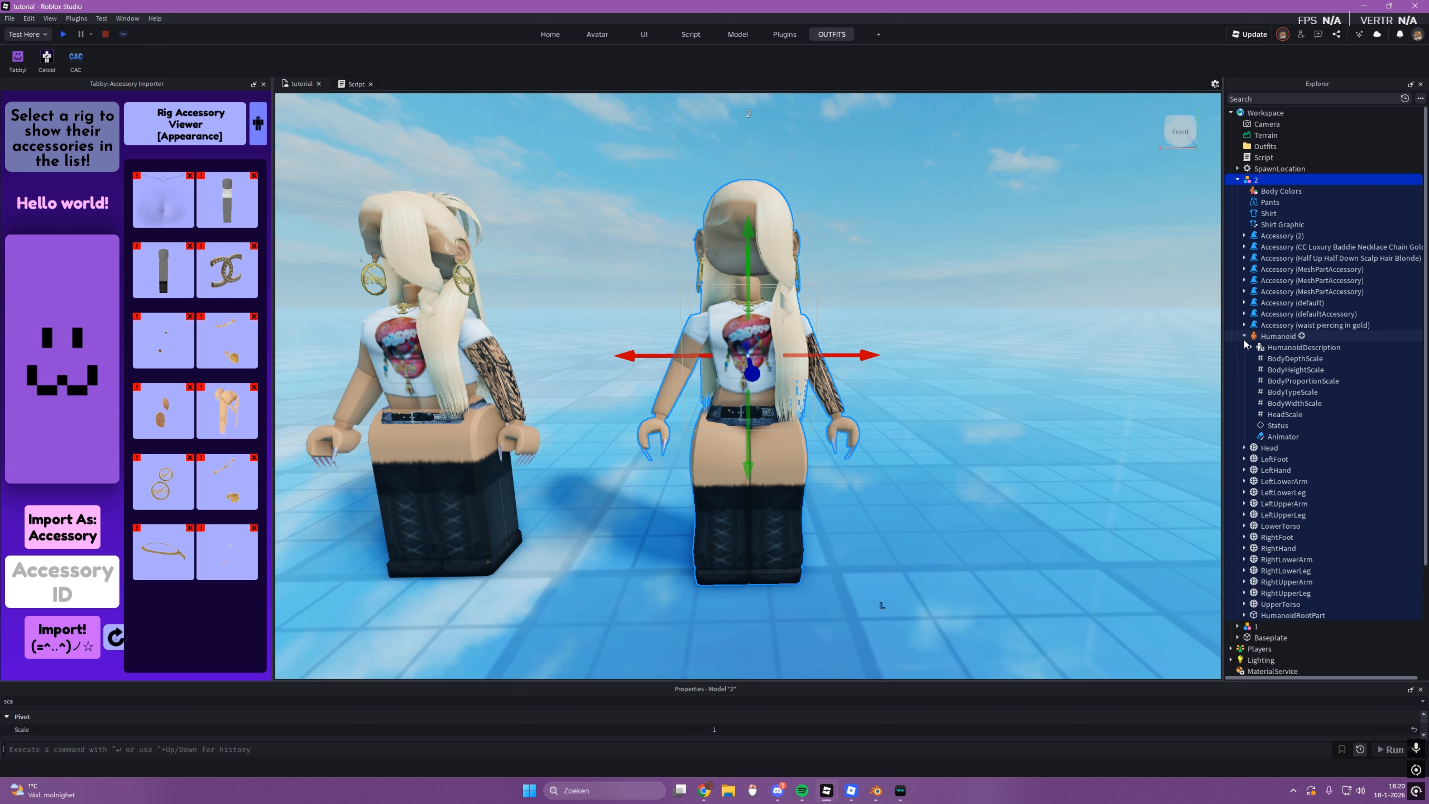
left_click(1282, 347)
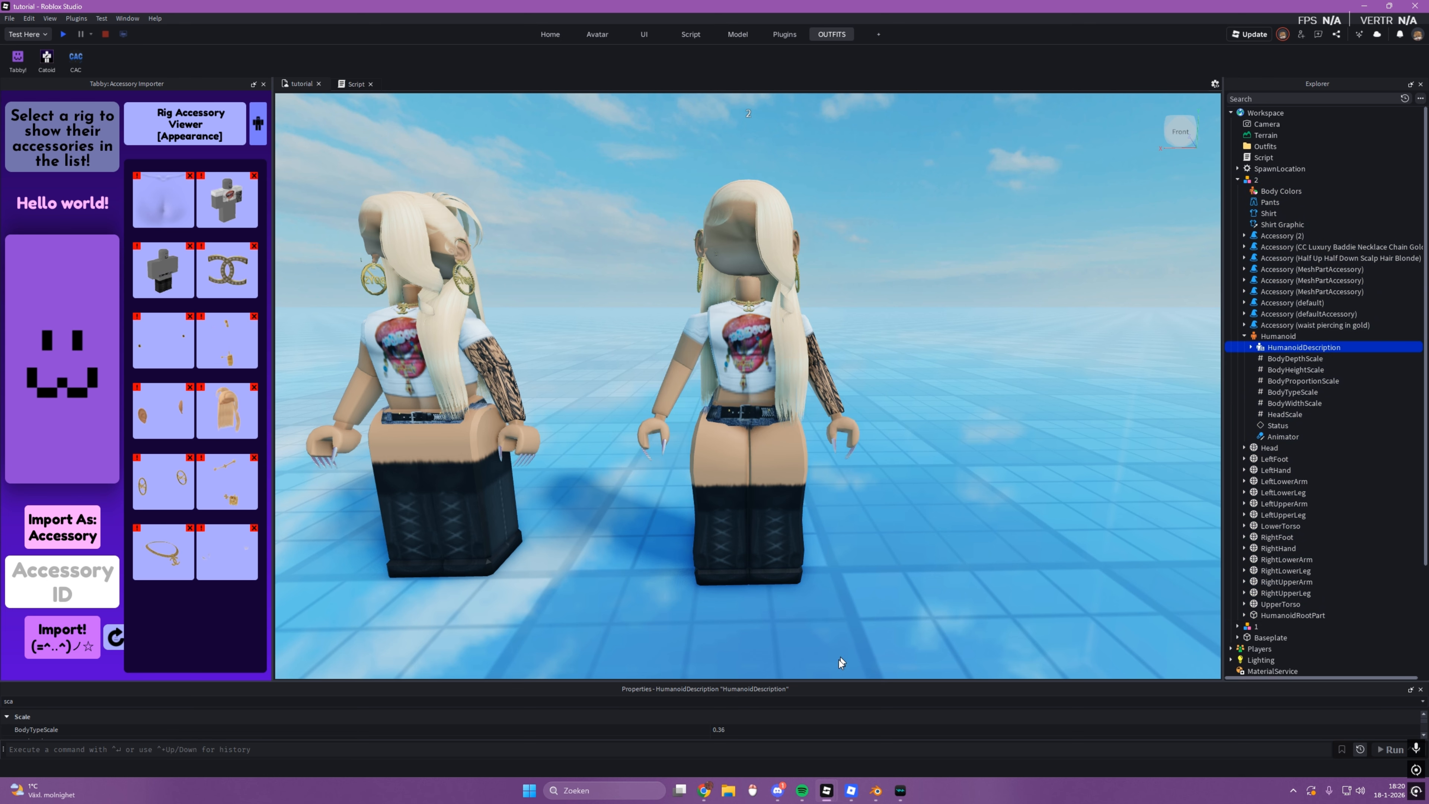
Step: Enlarge the properties area and clear its filter to list all HumanoidDescription properties
left_click_drag(839, 682, 839, 558)
key("BackSpace")
key("BackSpace")
key("BackSpace")
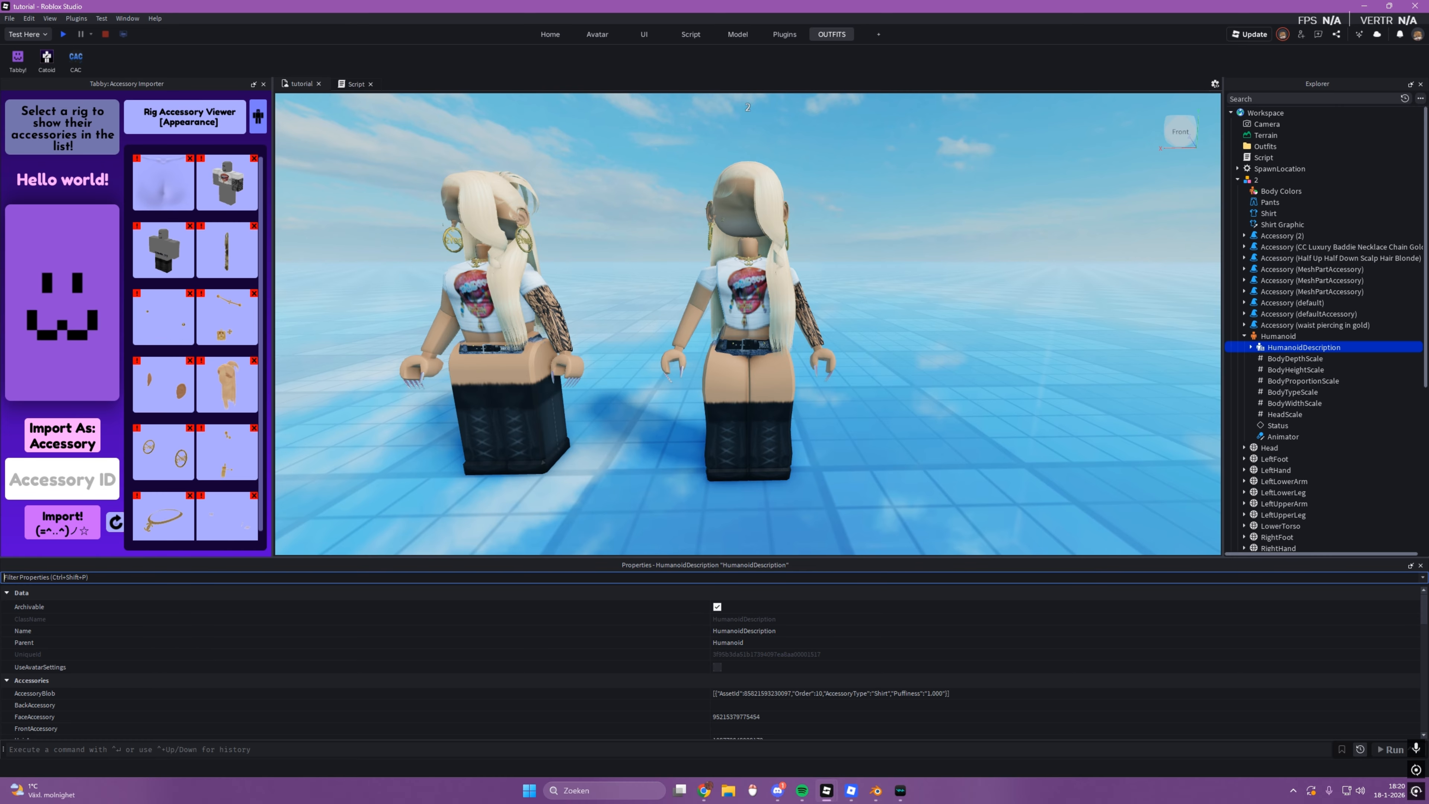
Step: Hide the Properties window and show it again
left_click(127, 18)
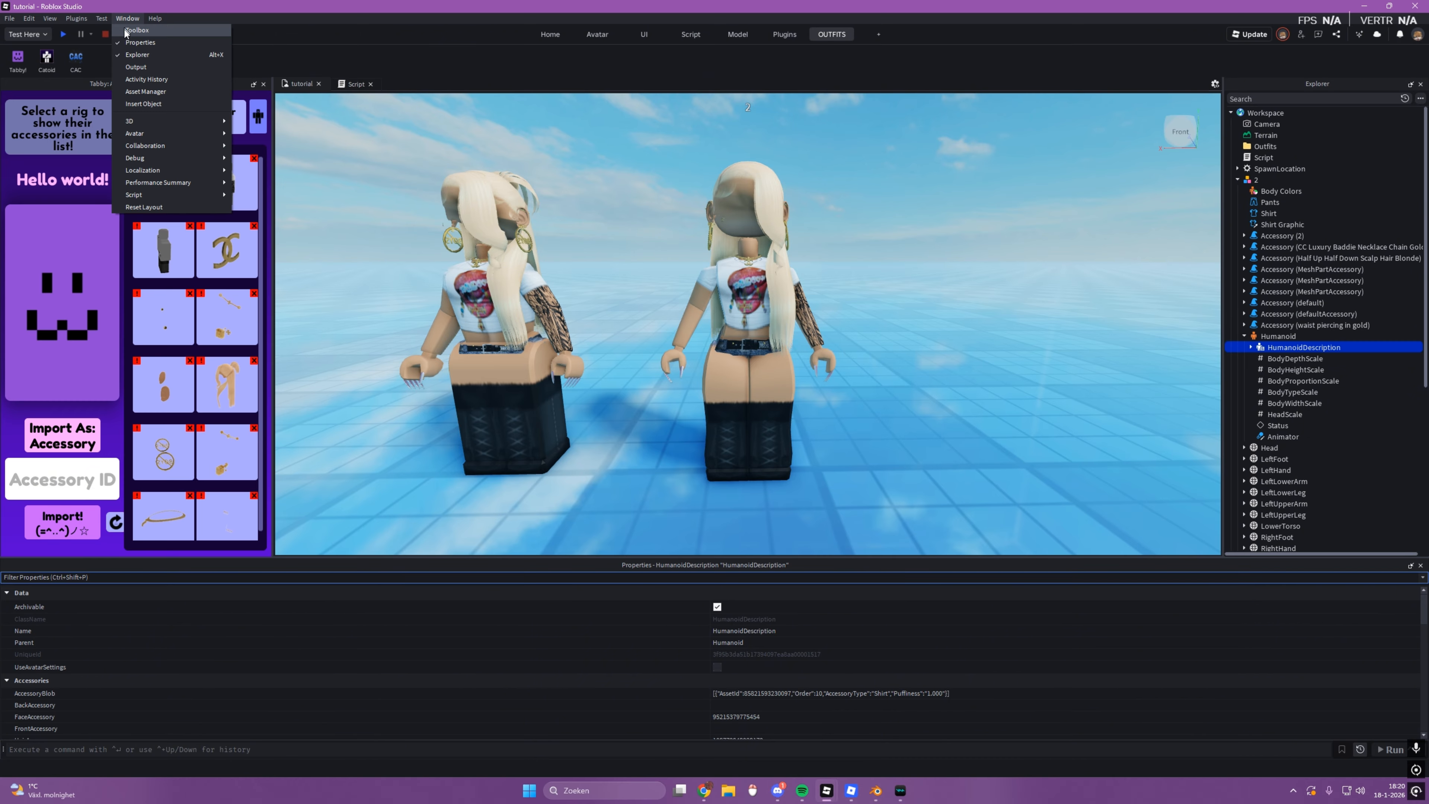
left_click(133, 36)
left_click(127, 18)
left_click(133, 36)
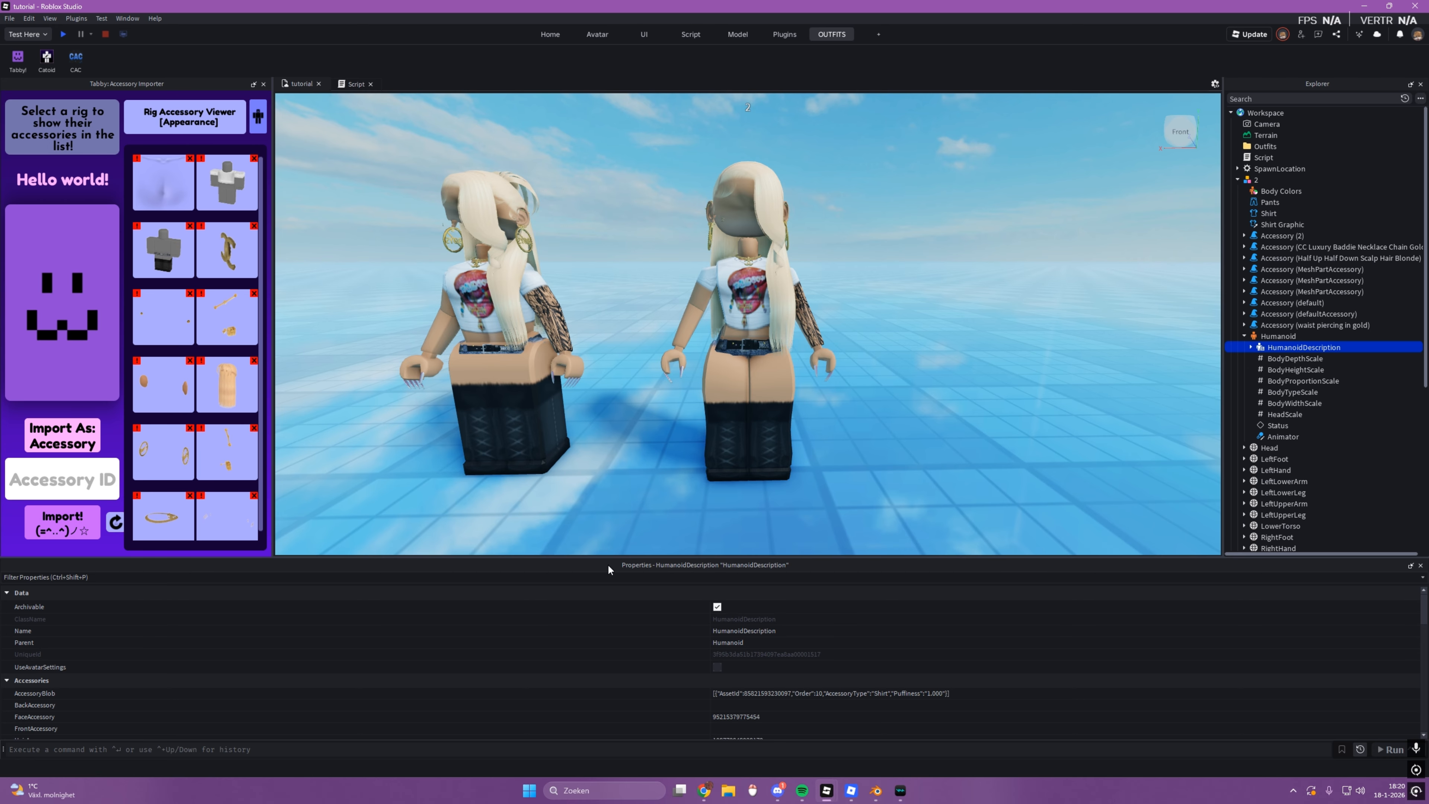
Step: Filter the properties by "scal" and examine the HumanoidDescription scale values of rig 2 and rig 1
left_click(735, 577)
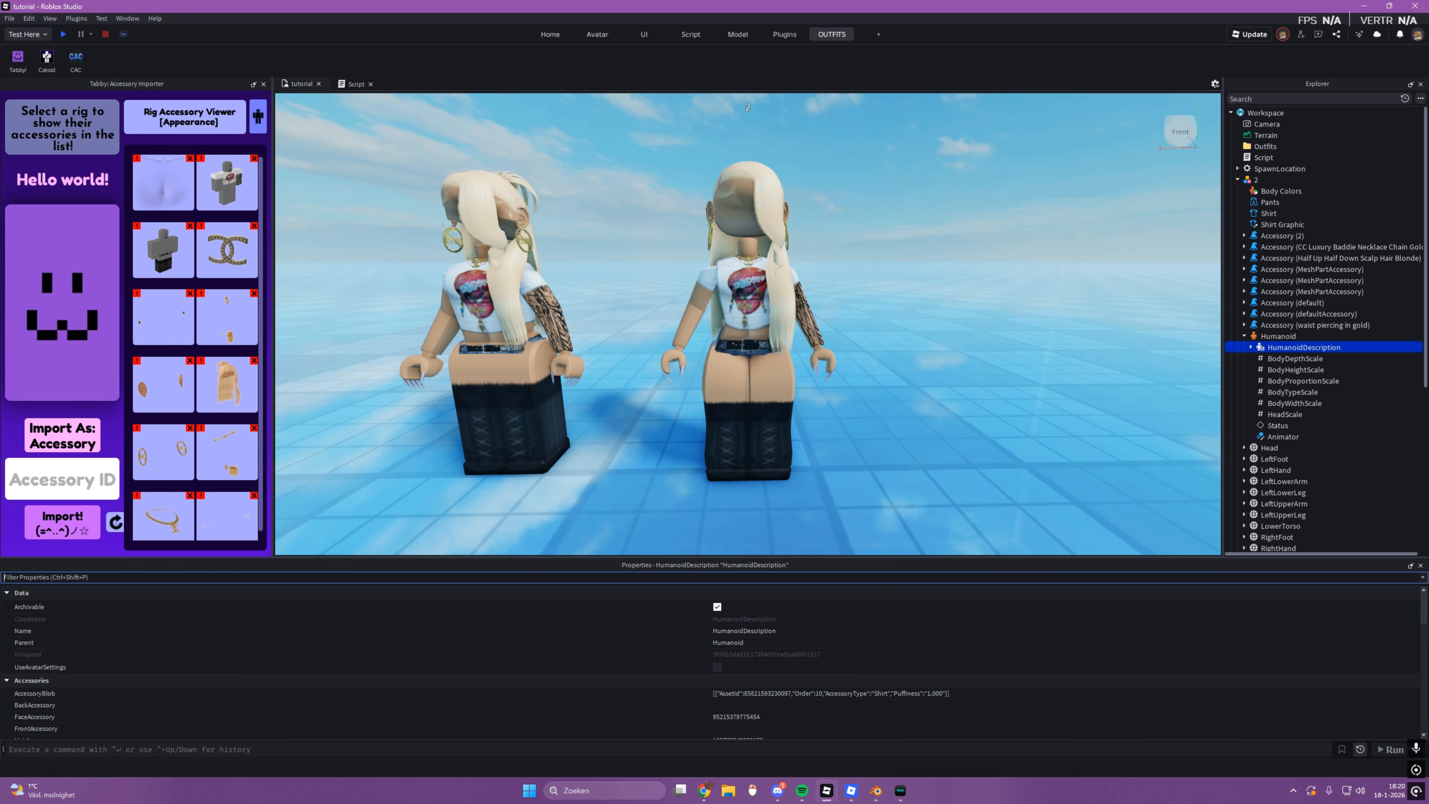
type("scal")
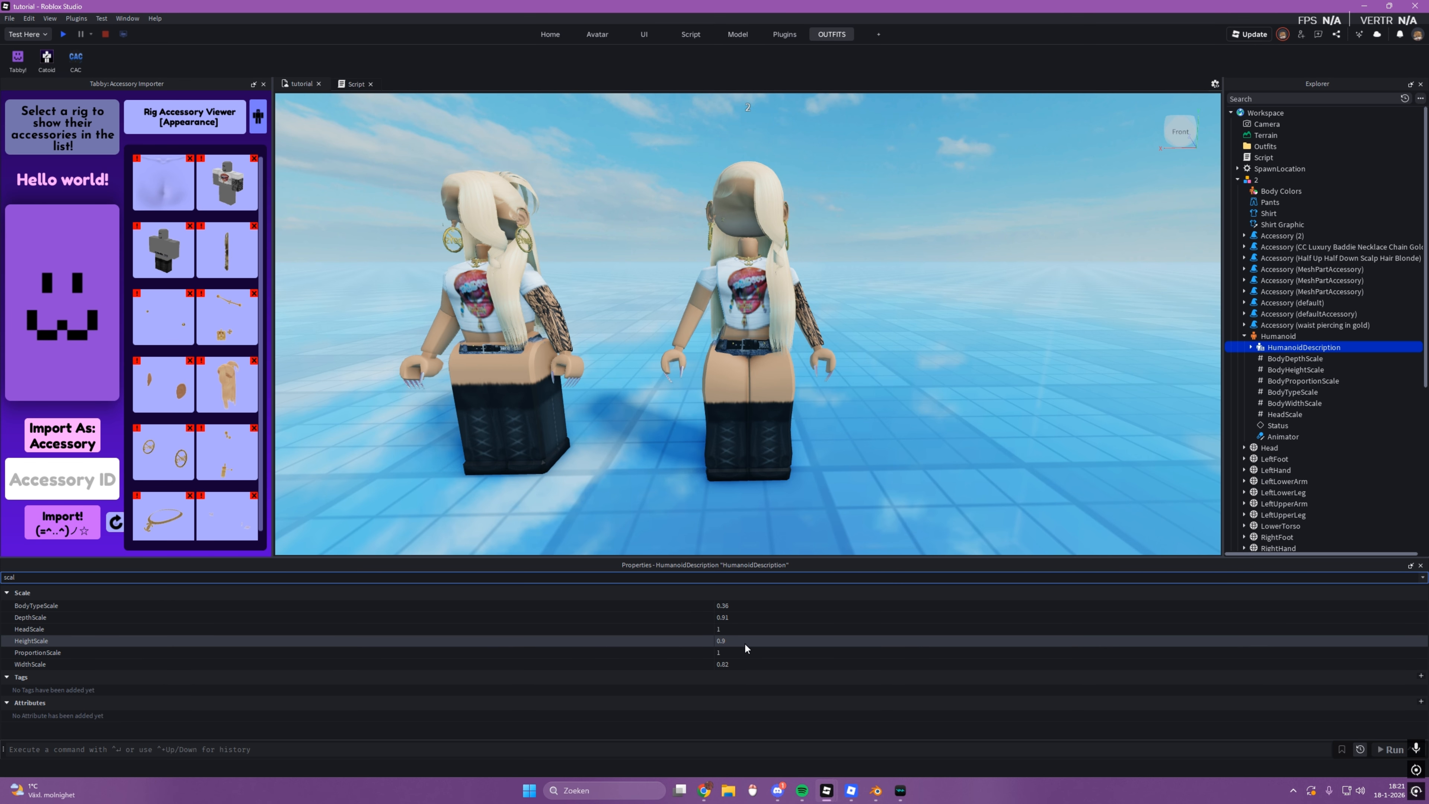
left_click(484, 358)
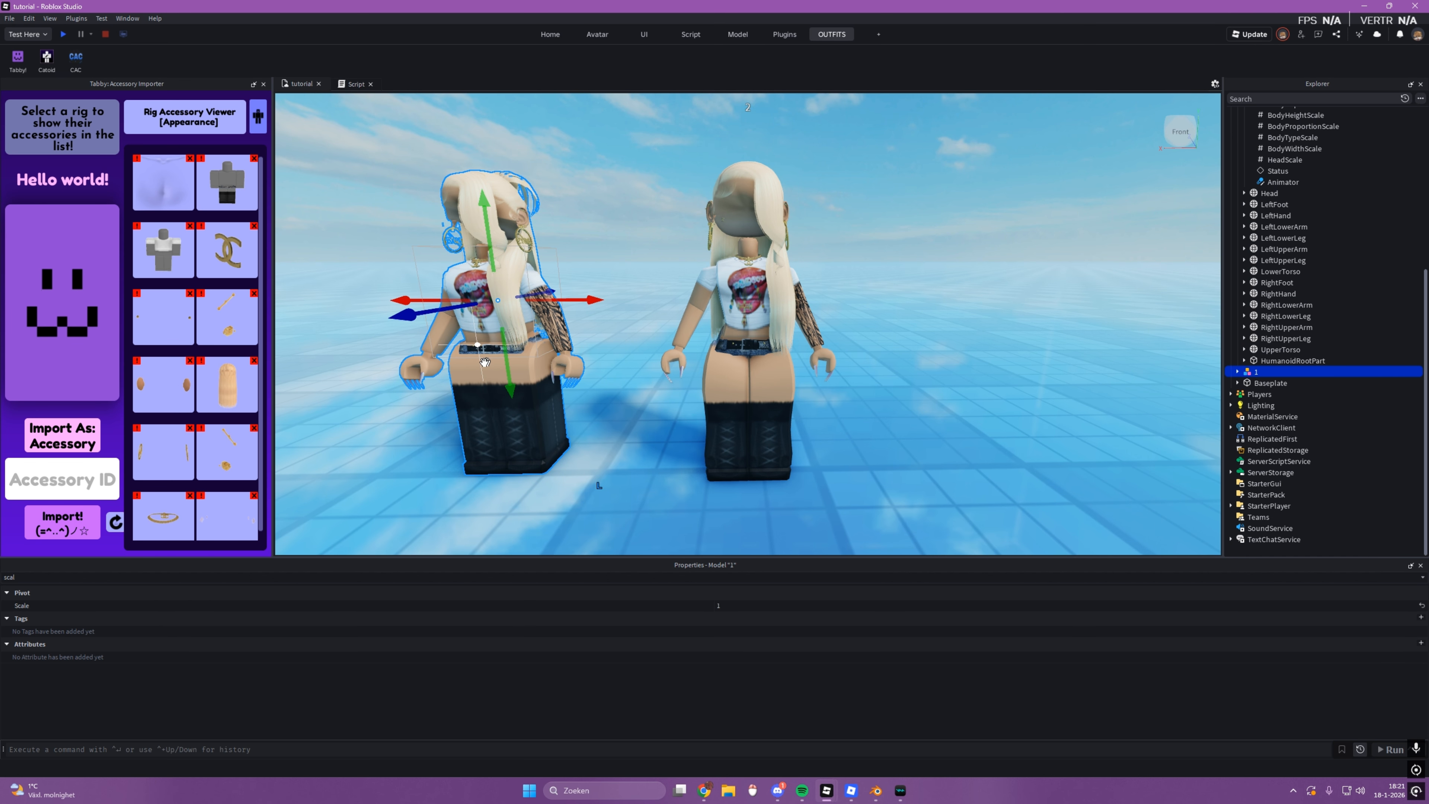
left_click(1237, 371)
left_click(1244, 528)
left_click(1294, 539)
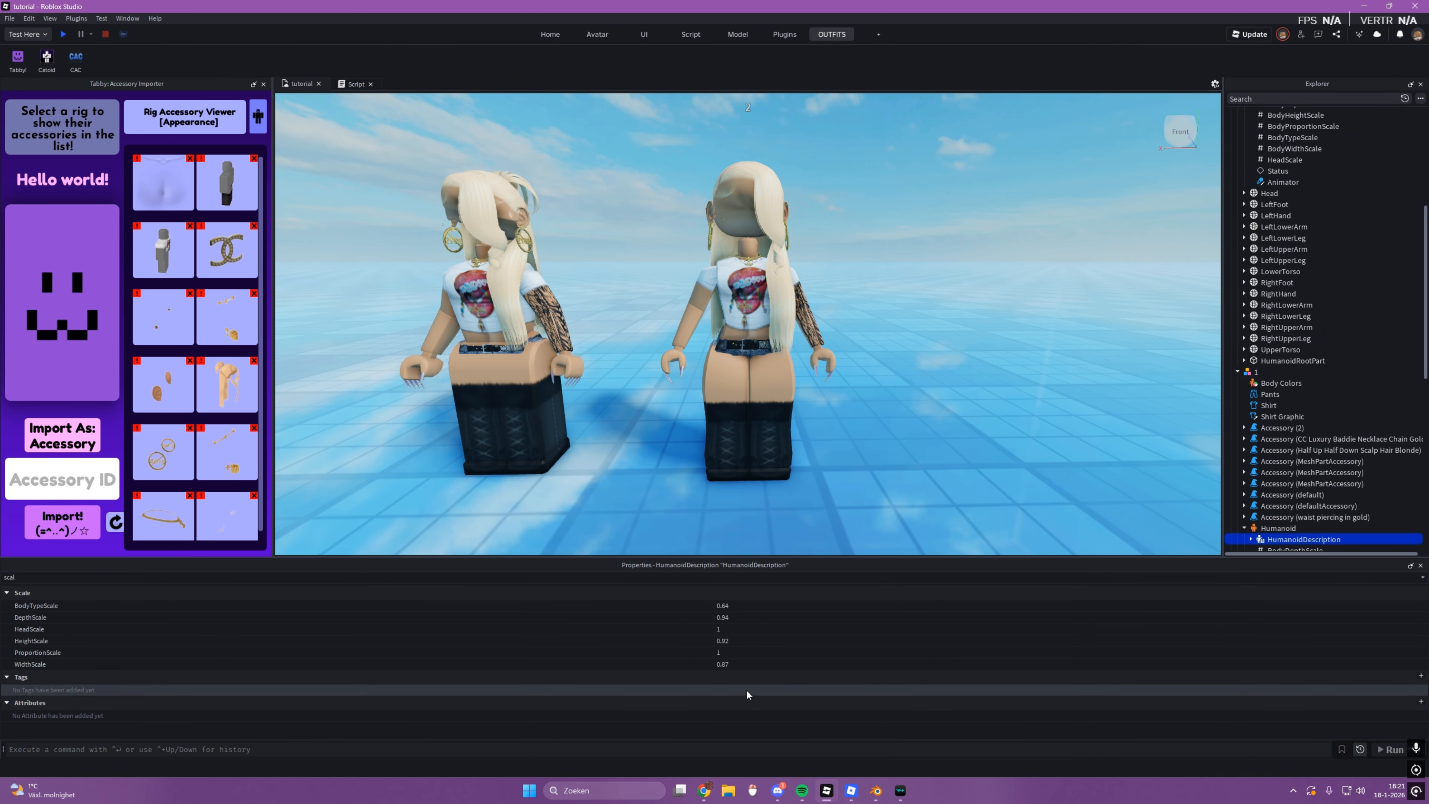
Step: Duplicate rig 1 three times and spread the copies in a row beside the original
left_click(735, 389)
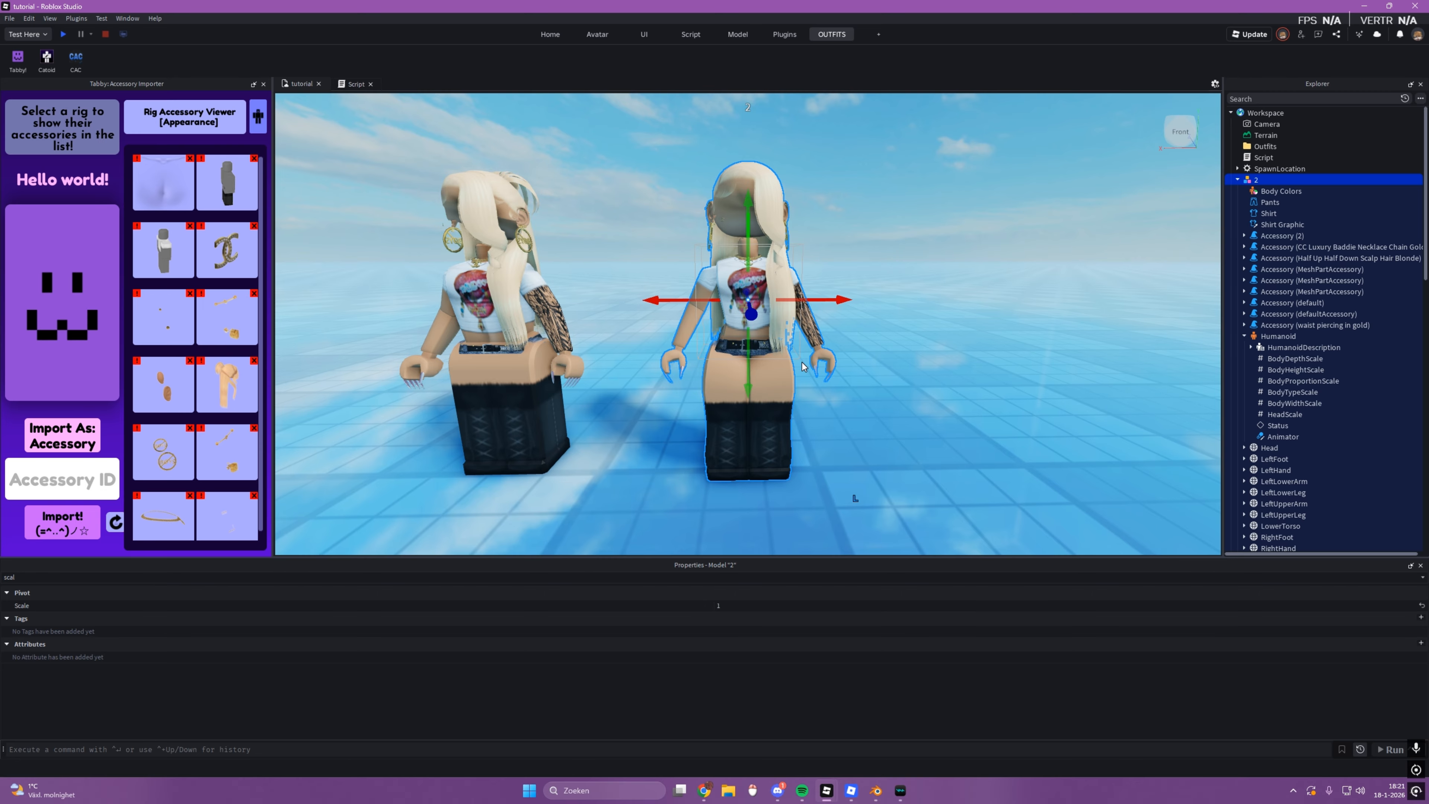
left_click(871, 442)
scroll(875, 435, "down", 5)
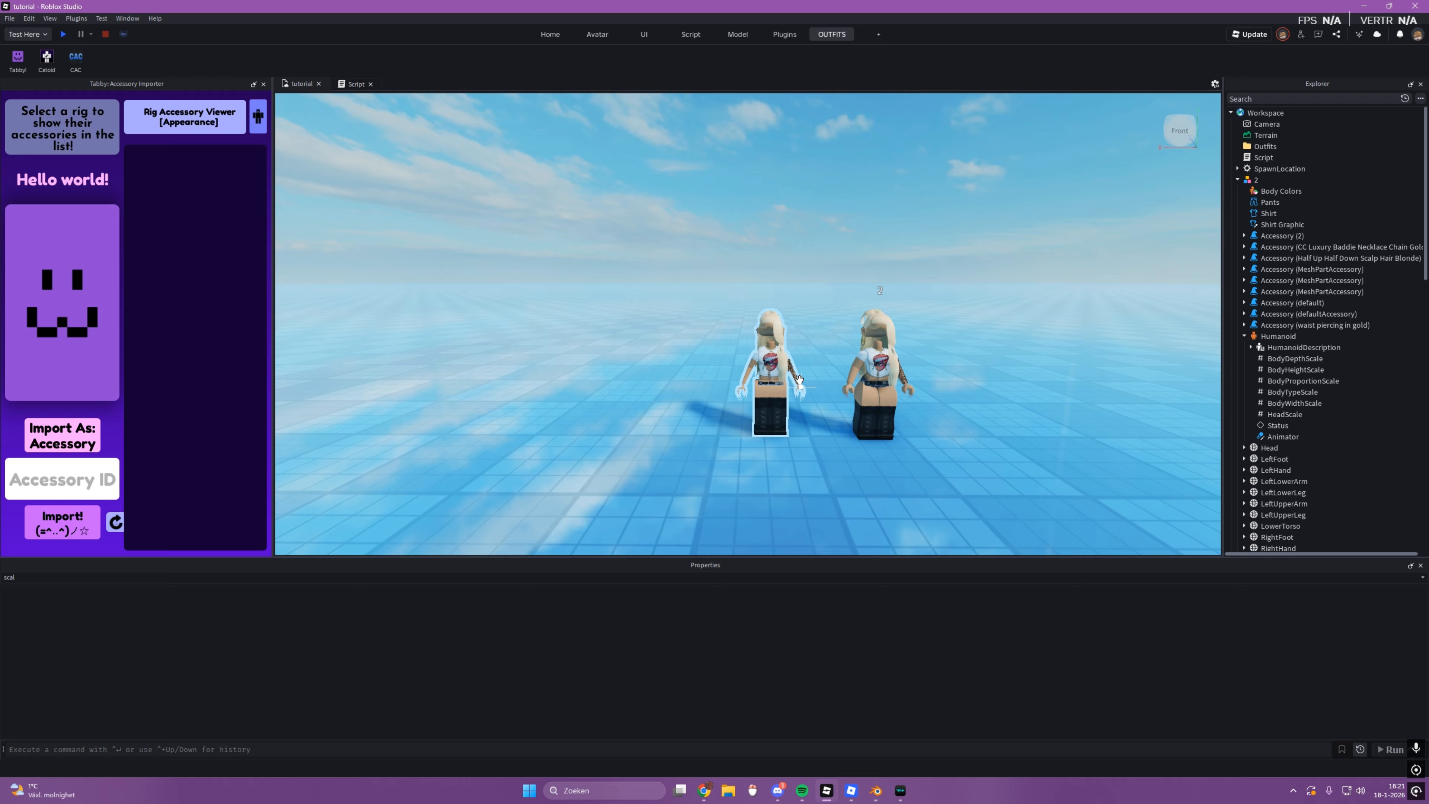
left_click(799, 380)
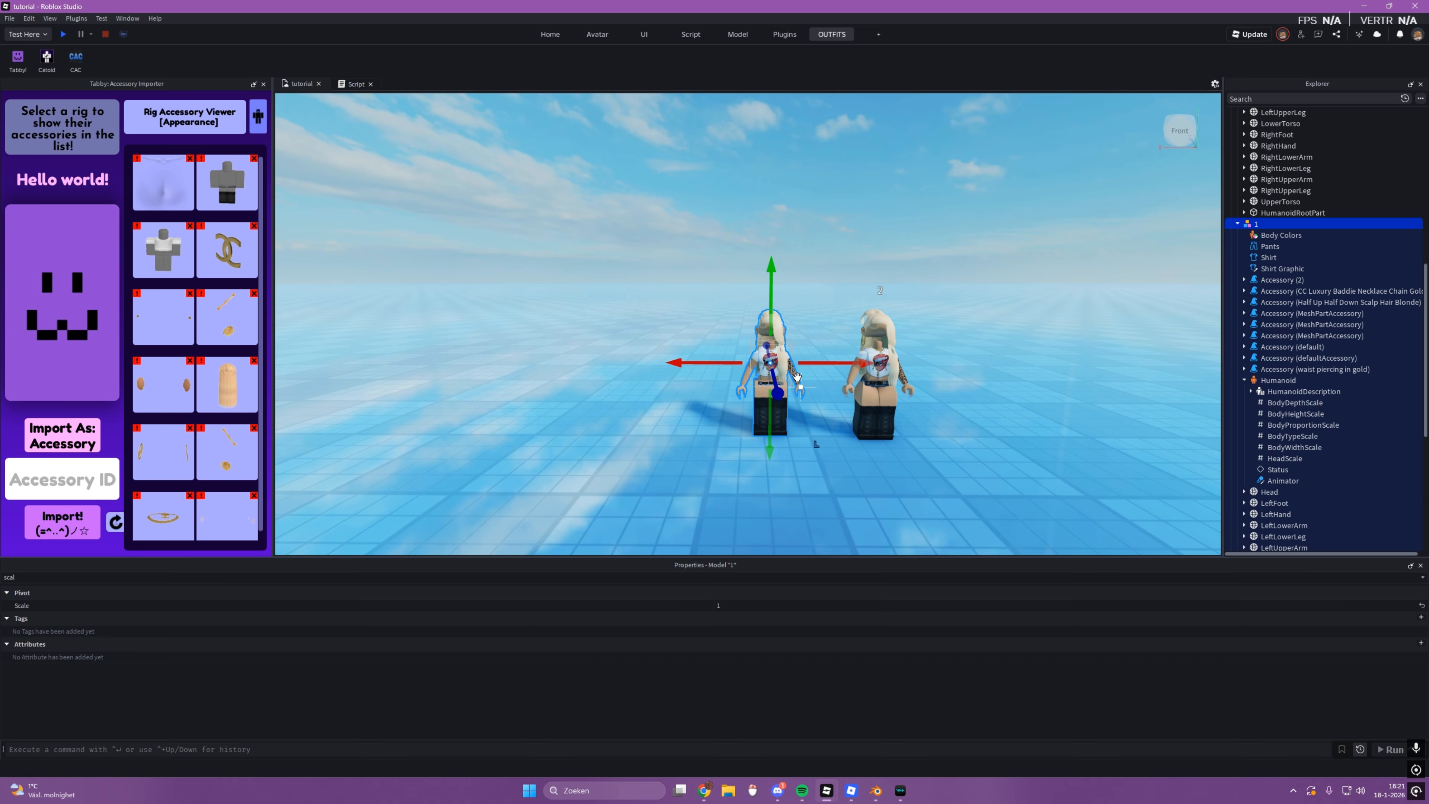
key("ctrl+d")
left_click_drag(821, 363, 542, 372)
key("ctrl+d")
key("ctrl+d")
left_click(697, 457)
Step: Filter the properties by "leg" and compare the HumanoidDescription leg IDs of the original rig 1 and rig 2
key("a")
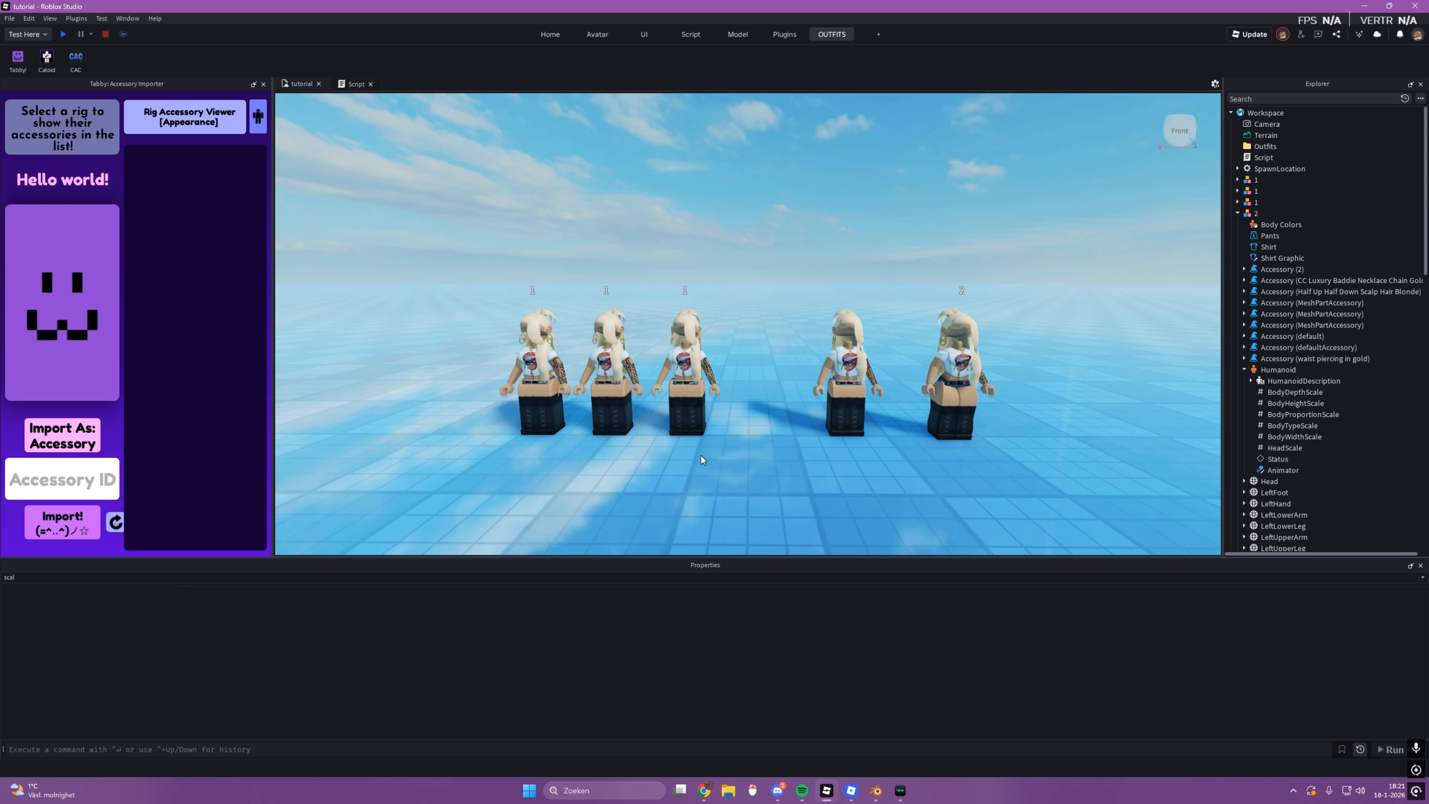
key("s")
key("w")
key("d")
left_click(687, 430)
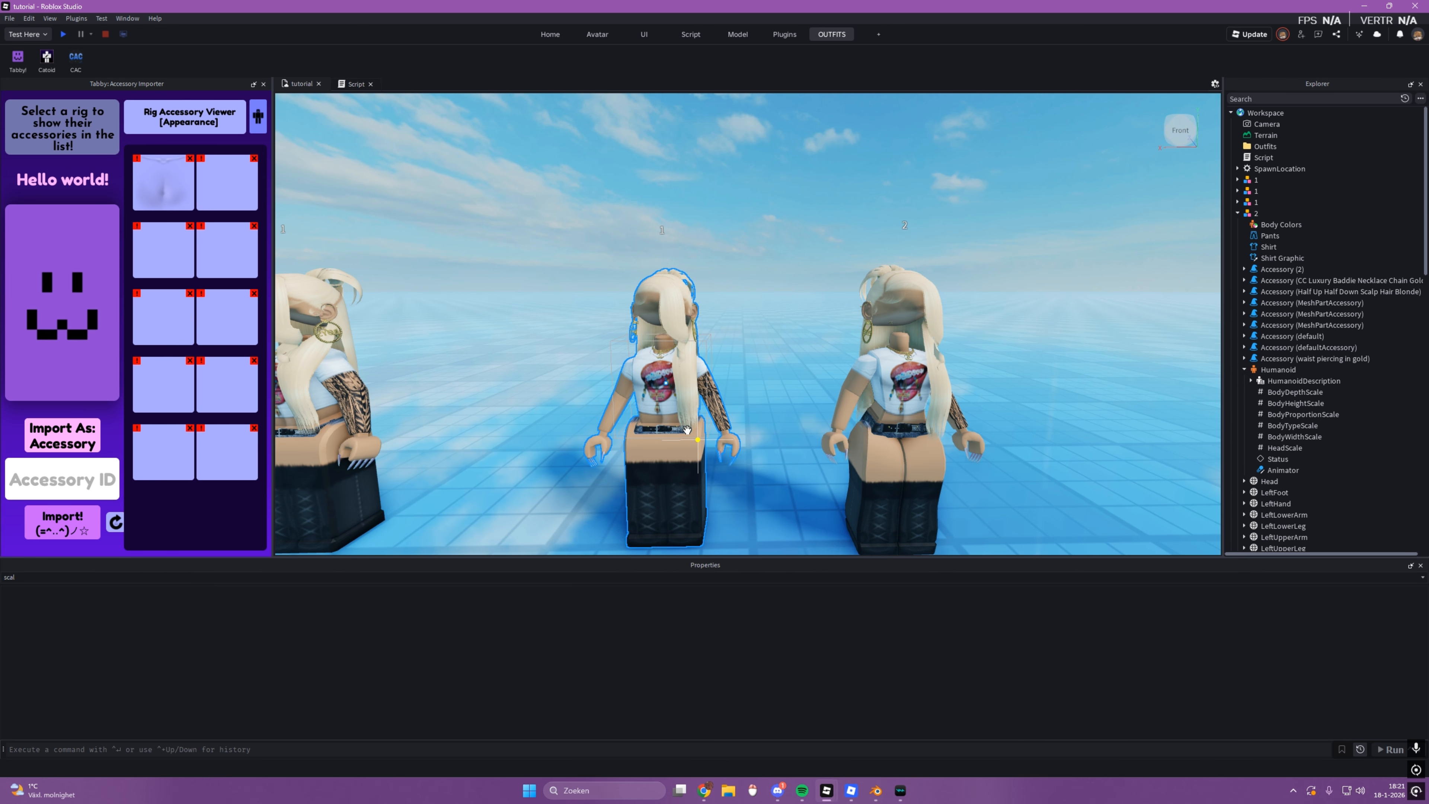
key("f")
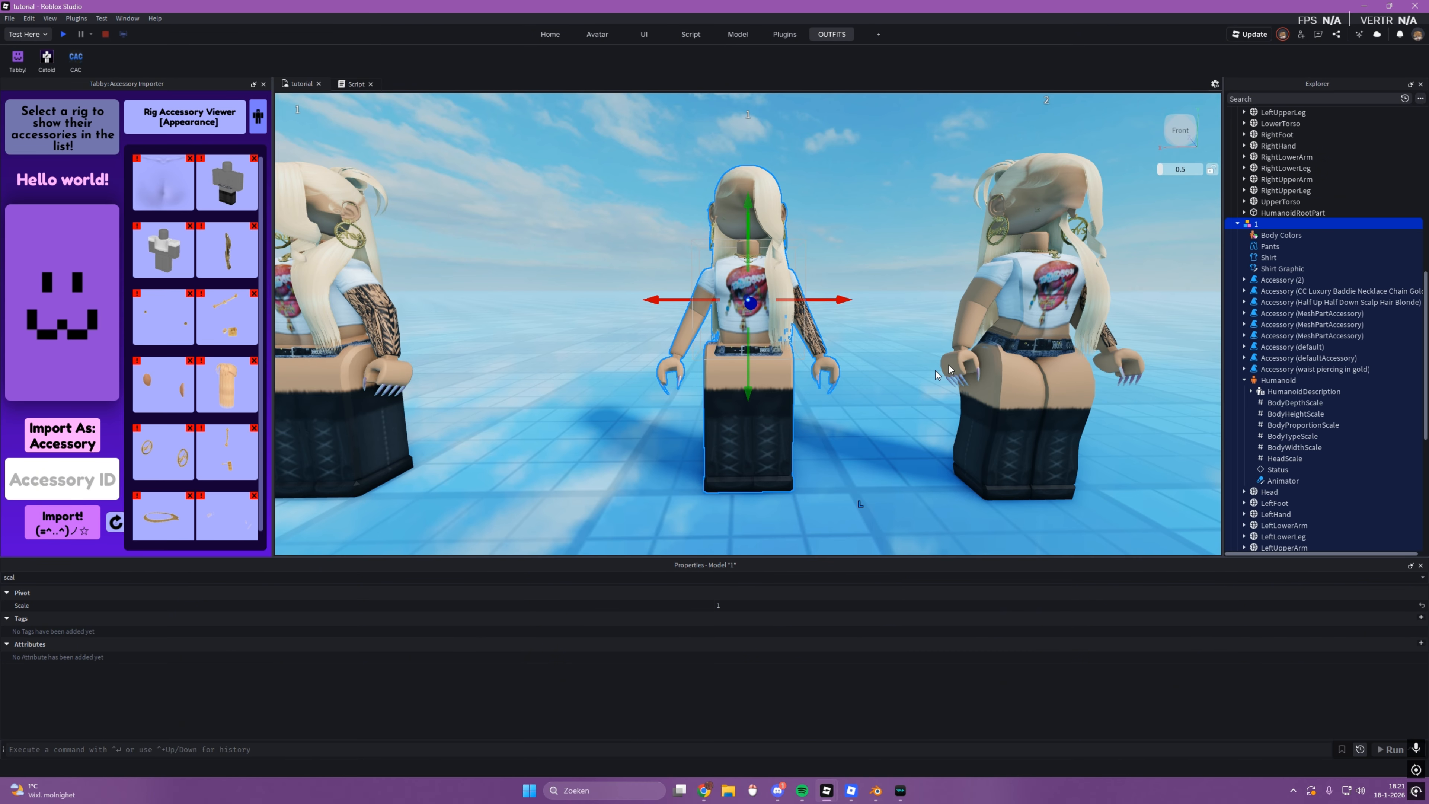
left_click(1303, 391)
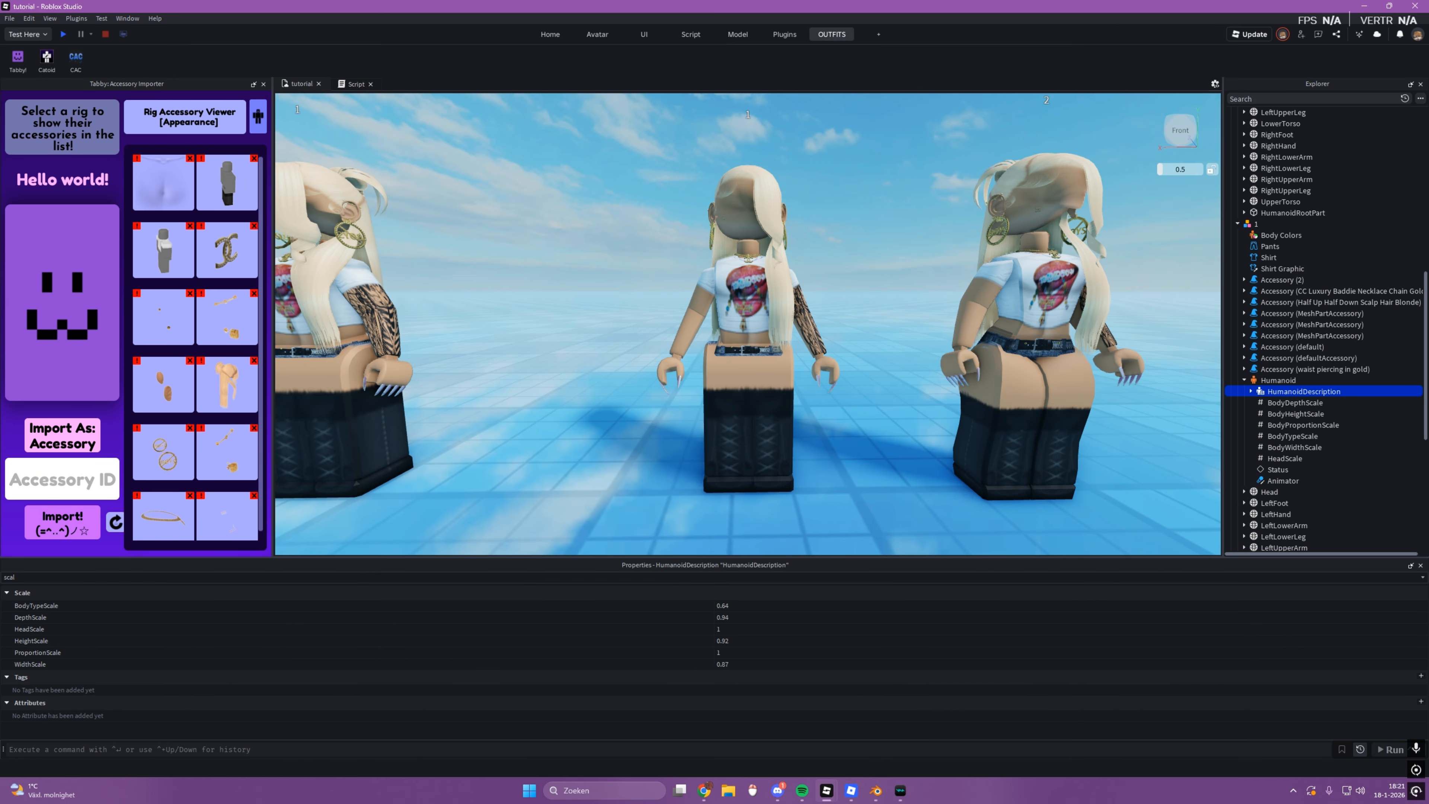
left_click(685, 575)
type("leg")
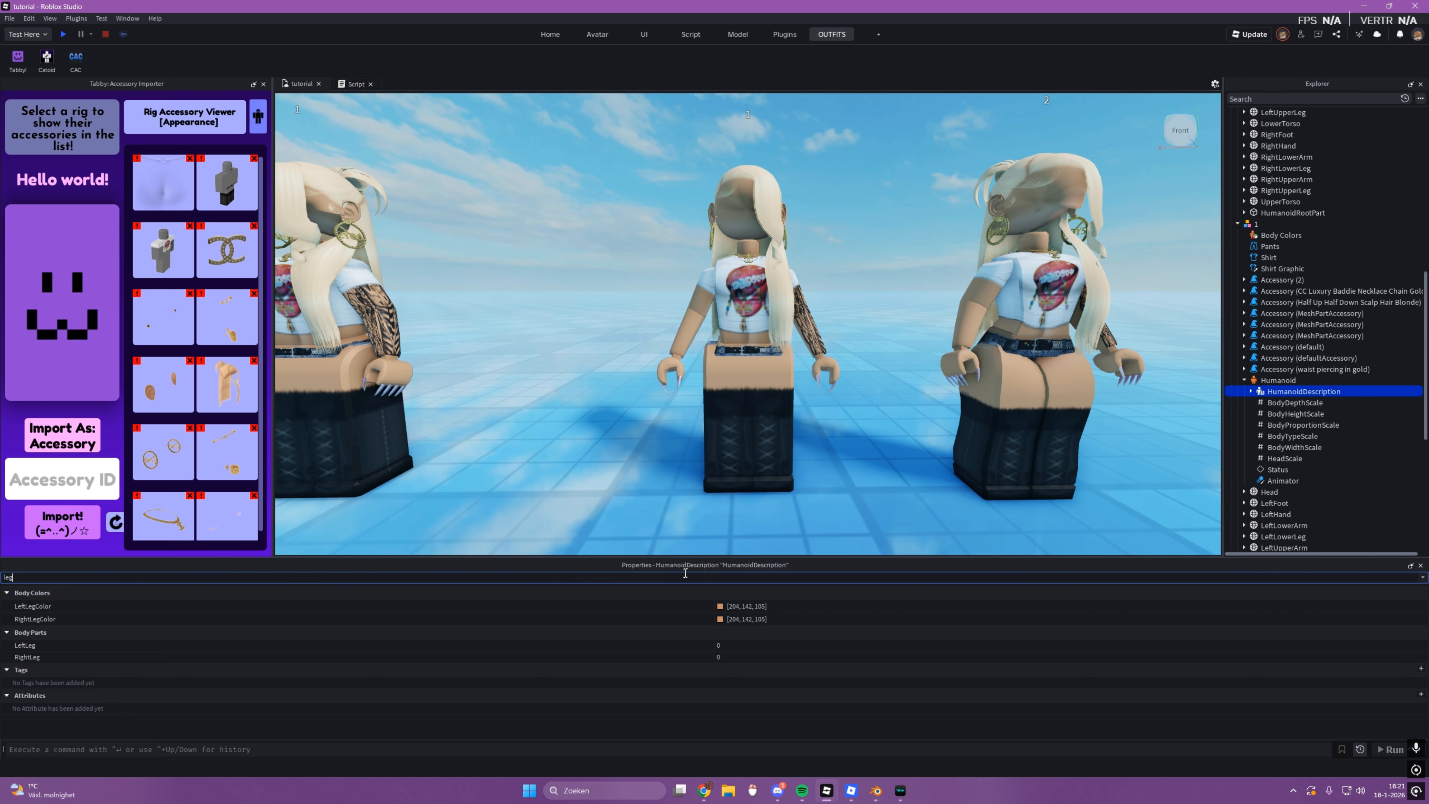
left_click(1039, 431)
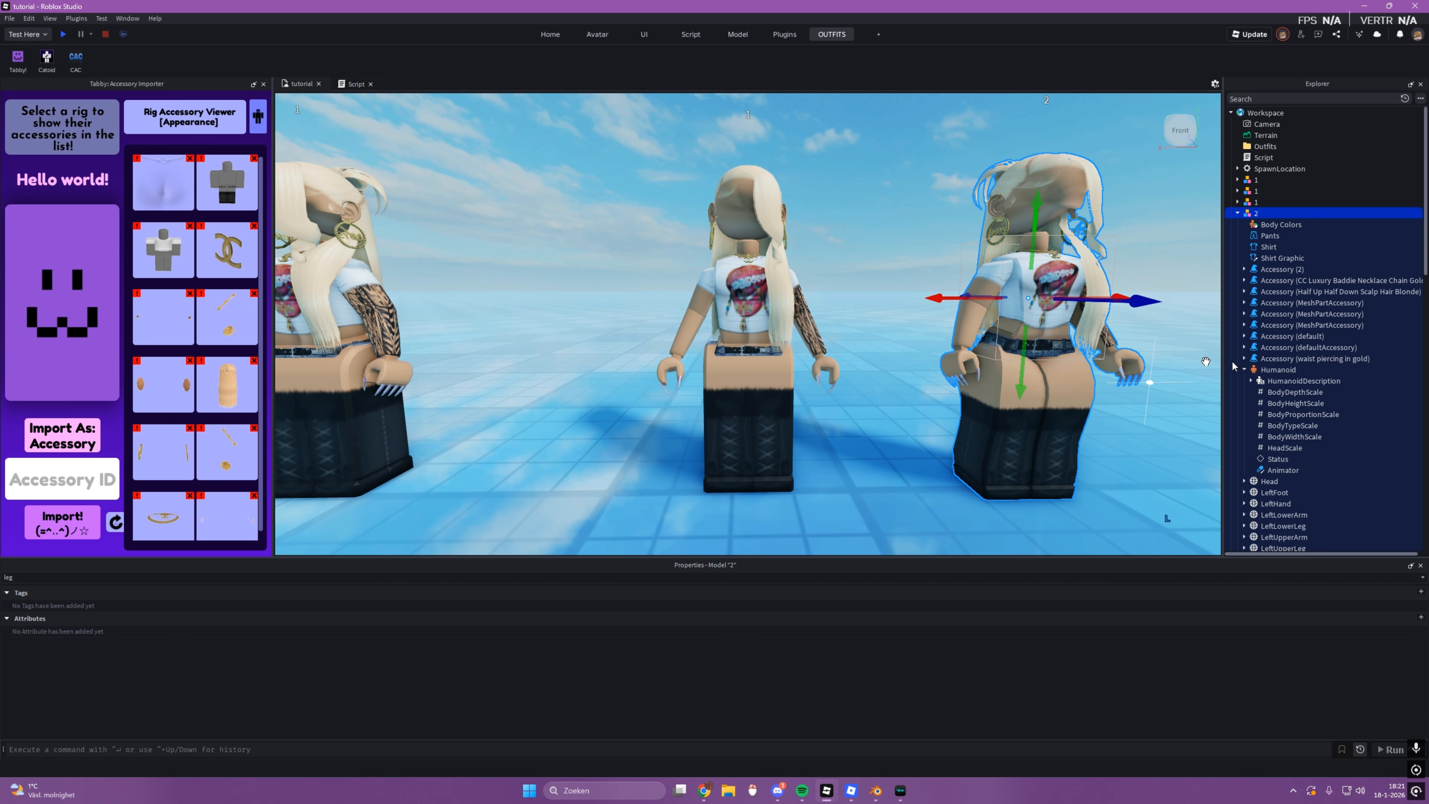
left_click(1288, 383)
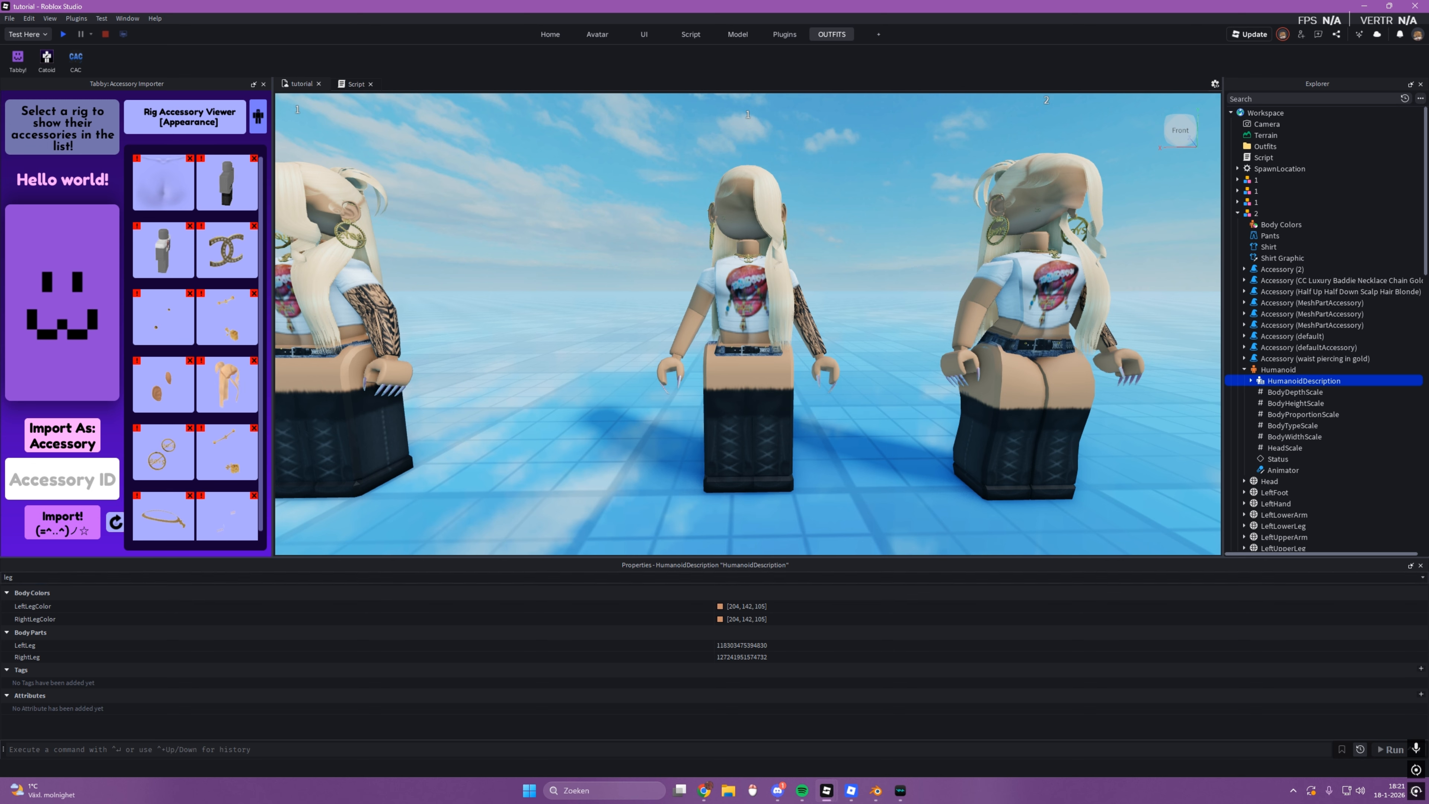
Step: Filter the properties by "tor" and examine the HumanoidDescription torso ID of rig 2
double_click(8, 577)
type("tor")
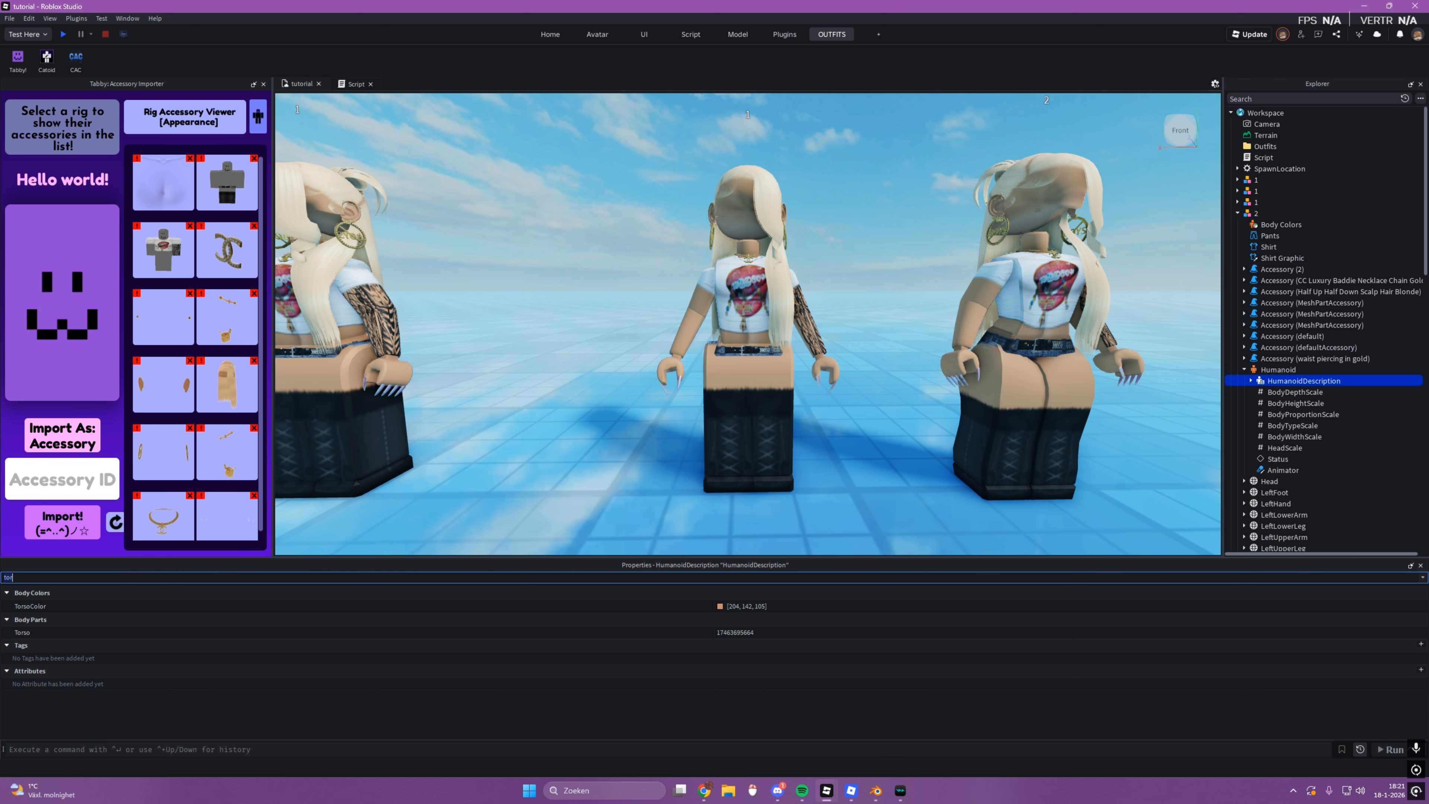
left_click(554, 461)
scroll(553, 451, "down", 6)
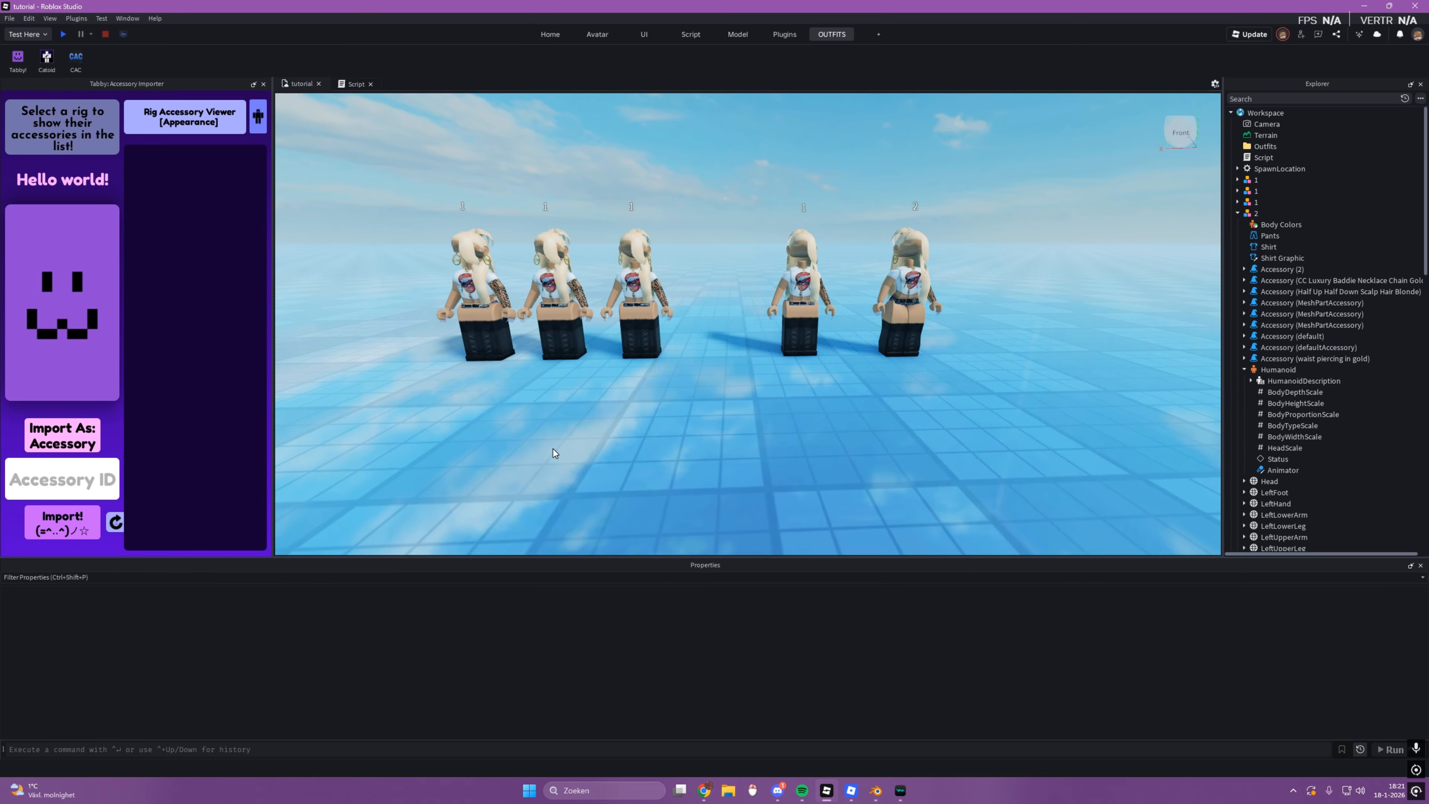
Step: Review the arm, torso and leg IDs in the script's newLimbIDs table and the values in its newScales table
left_click(343, 85)
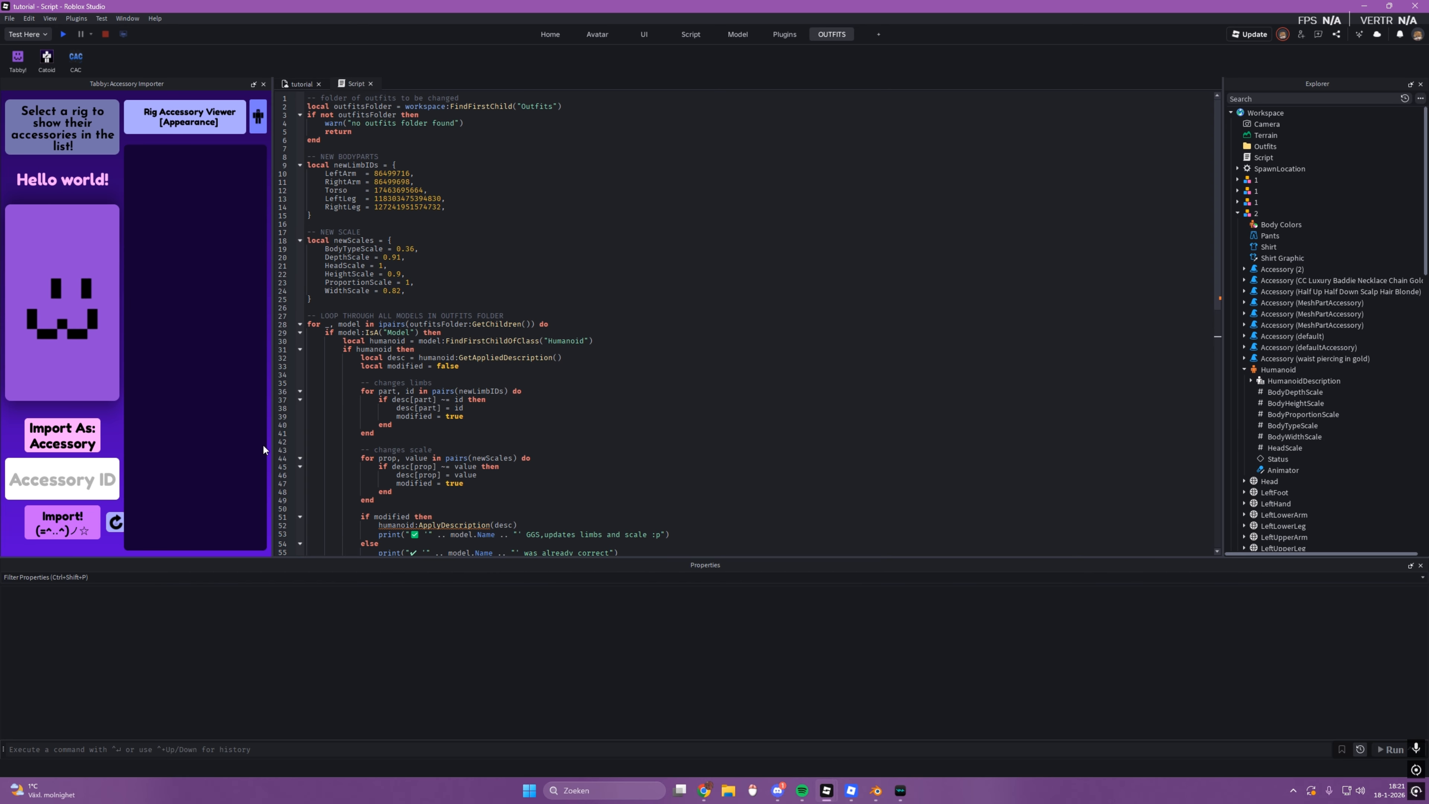
double_click(394, 175)
double_click(399, 182)
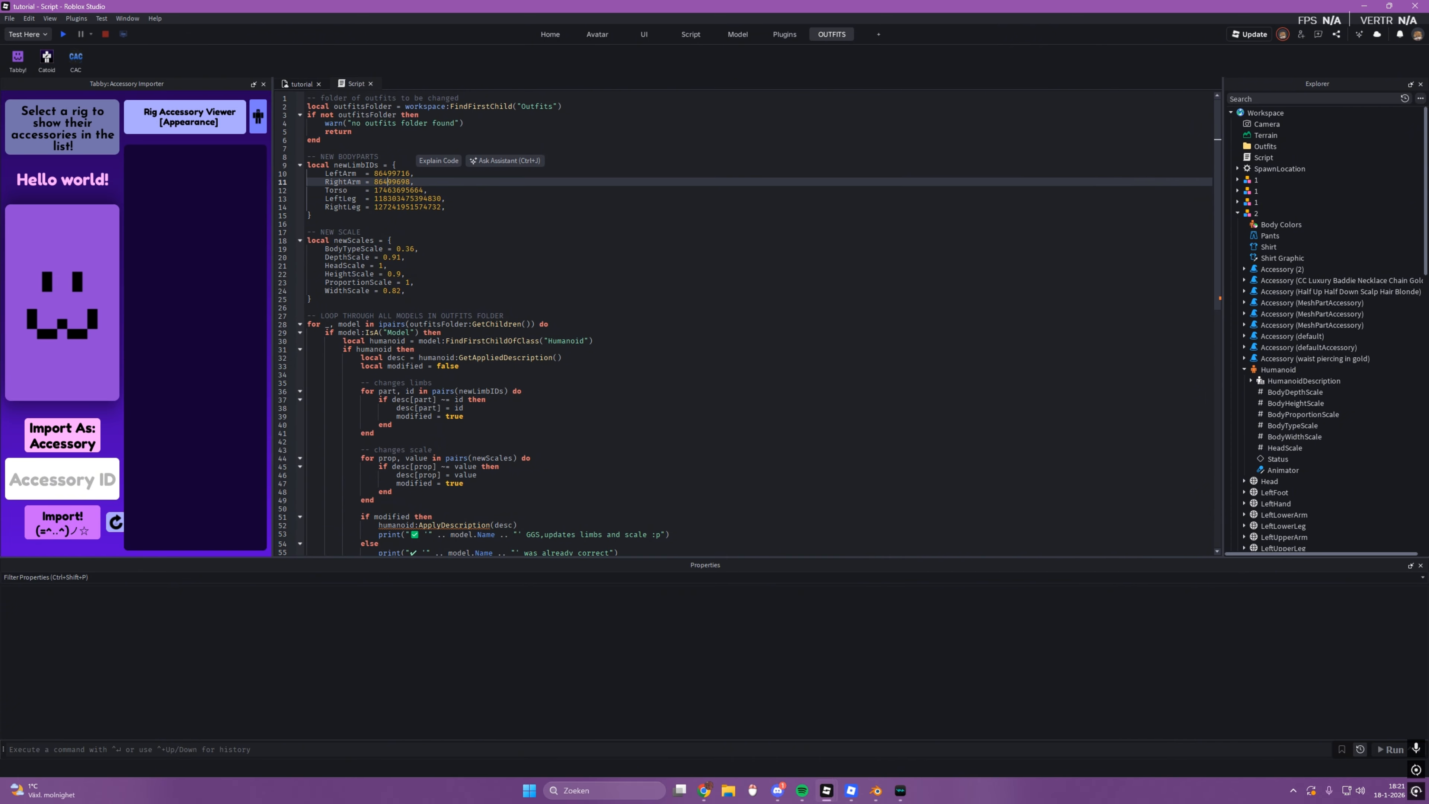
left_click(393, 190)
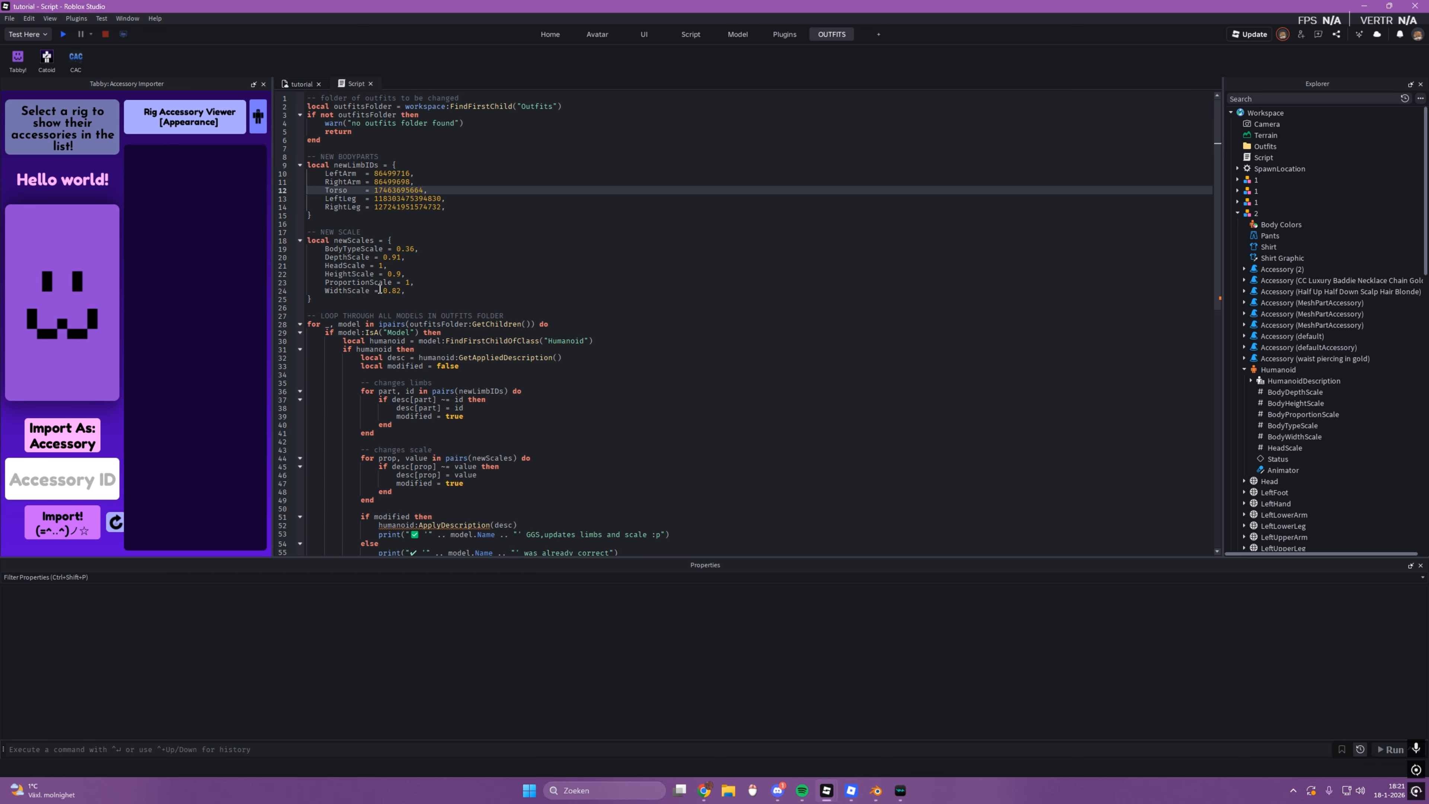
left_click(395, 199)
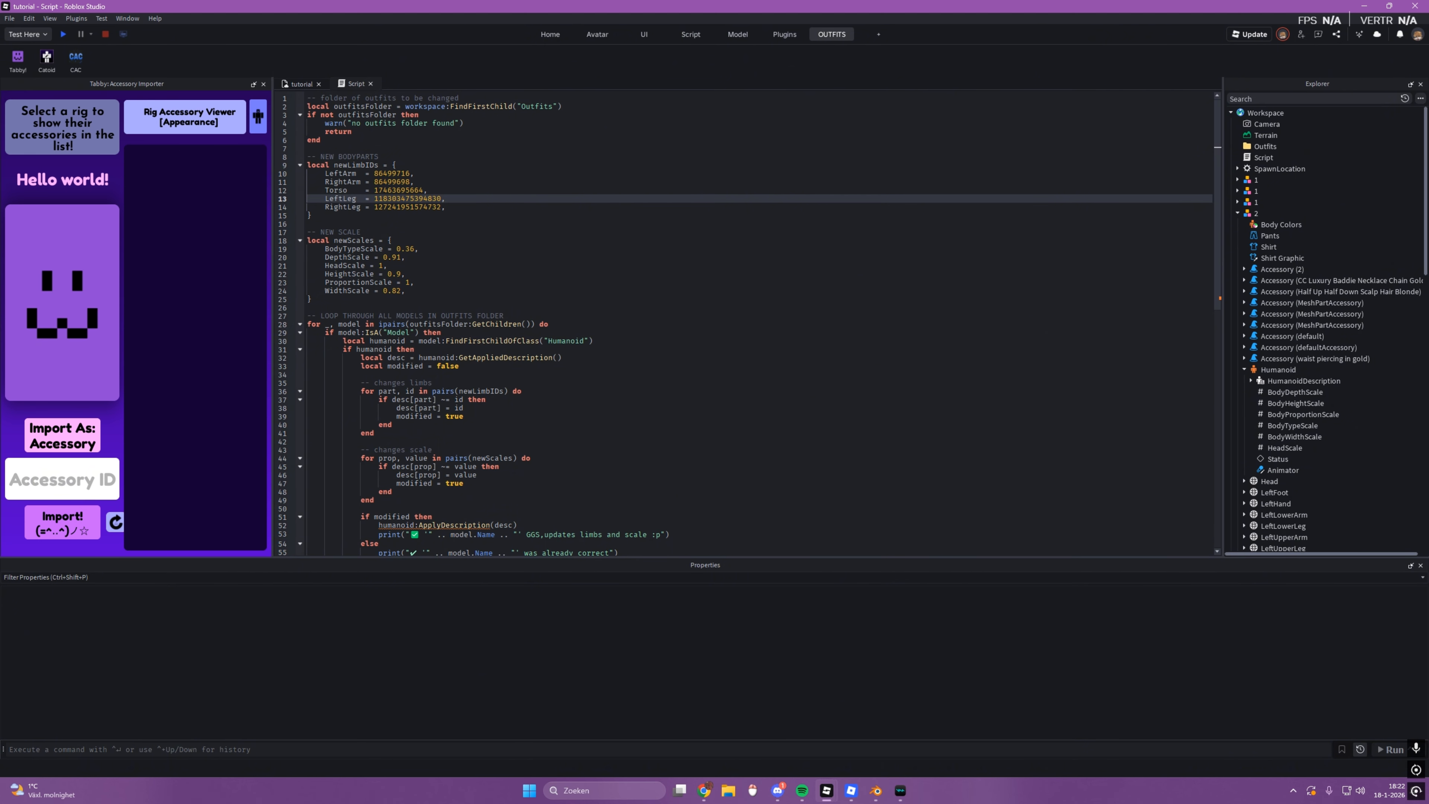
Step: Move the three rig 1 copies into the Outfits folder
left_click(293, 82)
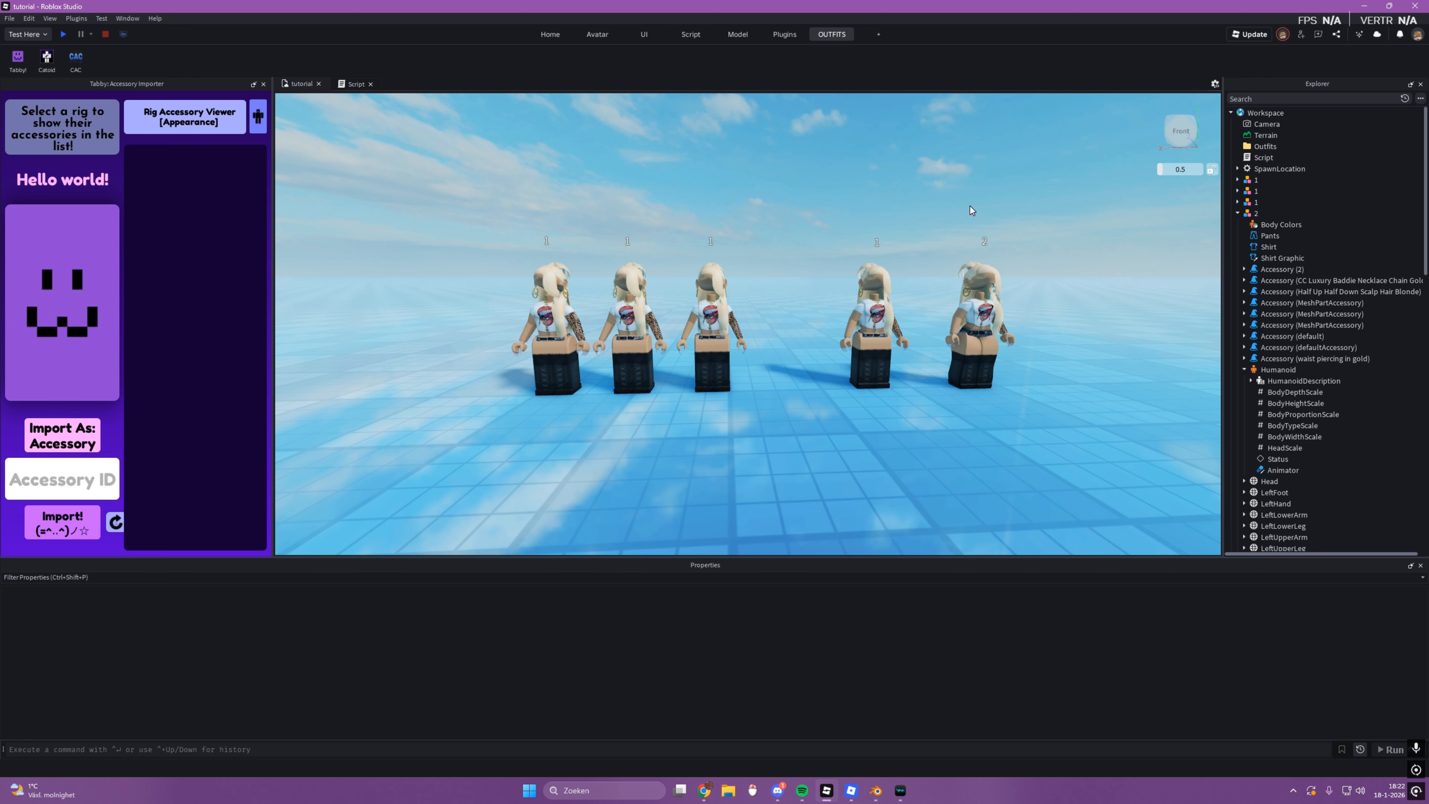
key("w")
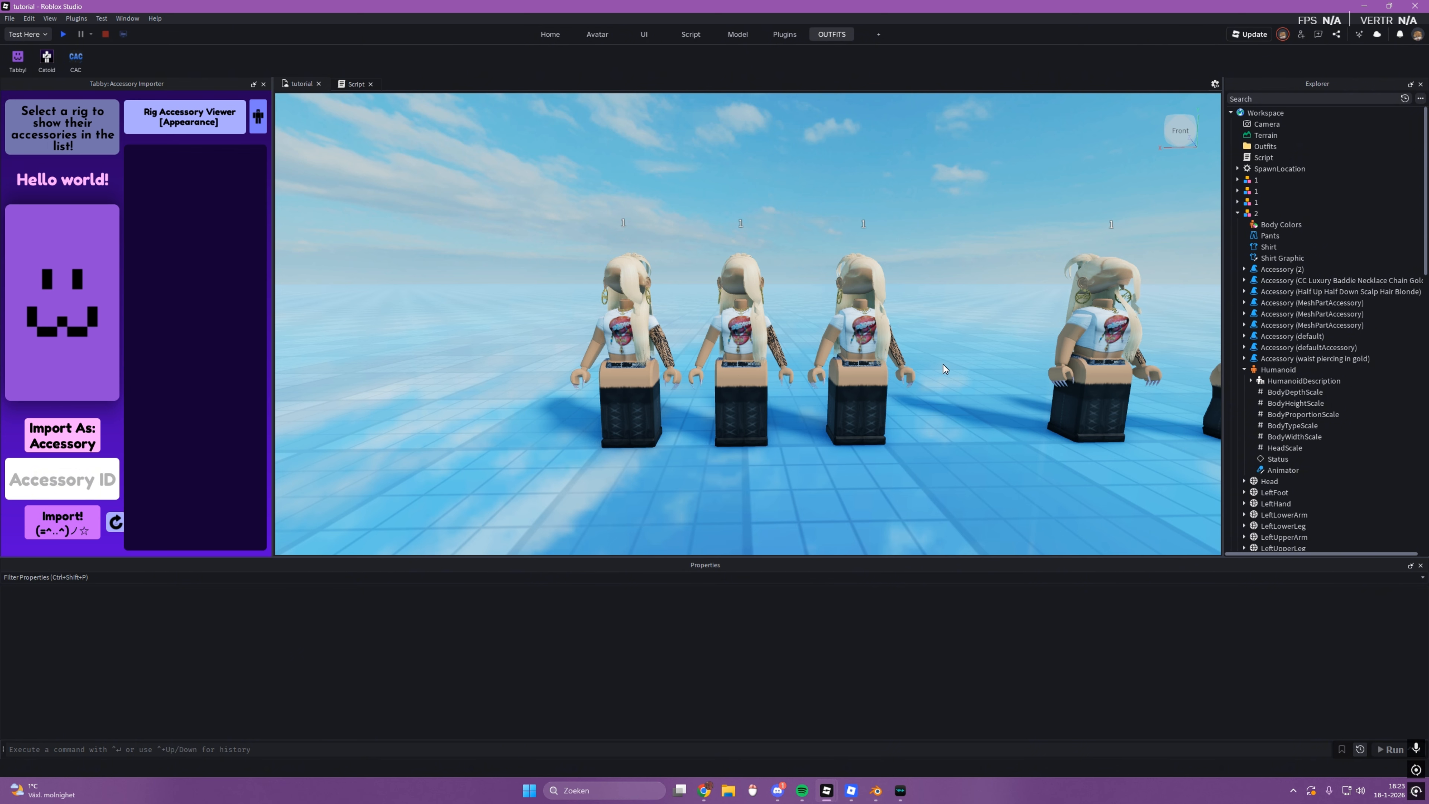
left_click_drag(521, 156, 860, 508)
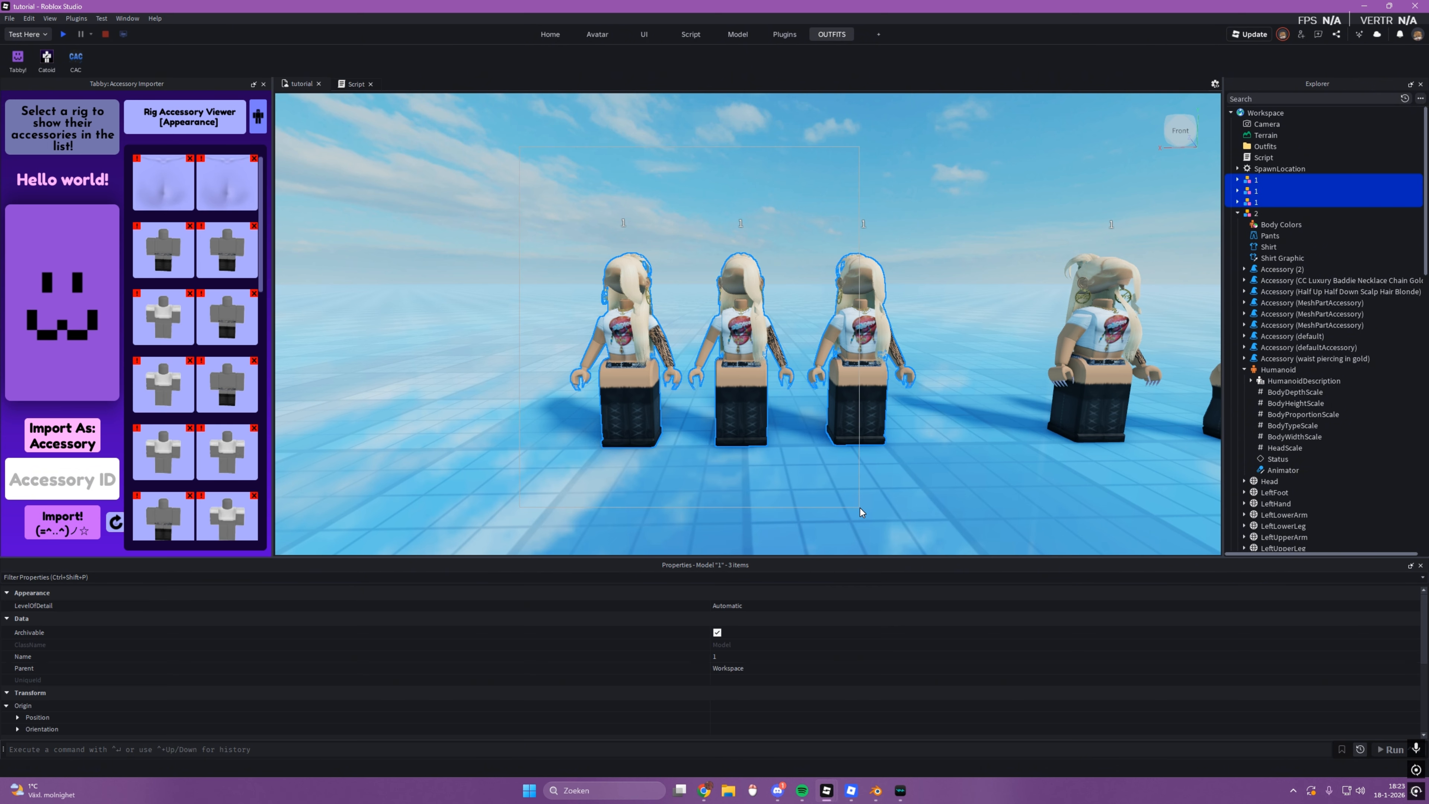
left_click(919, 506)
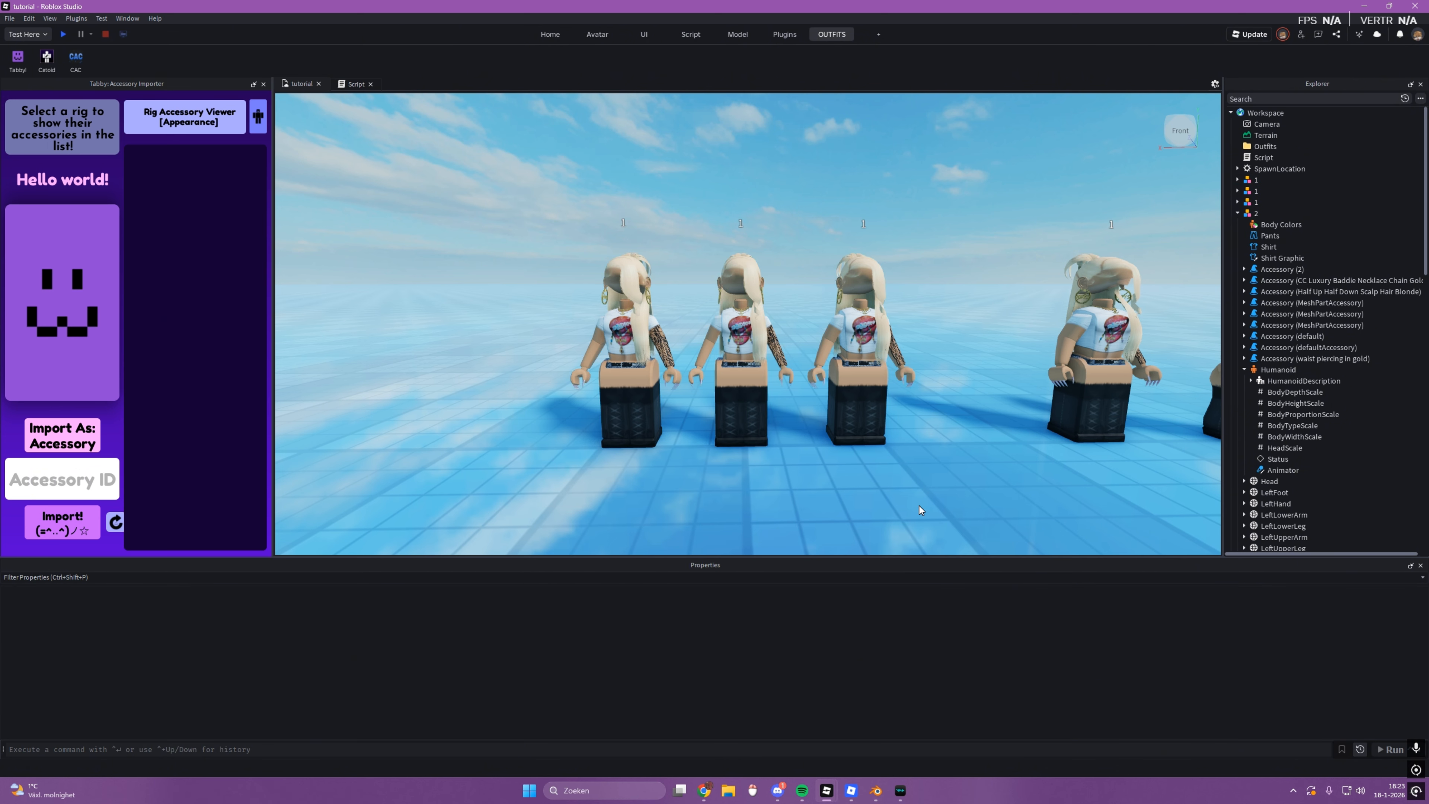
left_click_drag(528, 235, 875, 478)
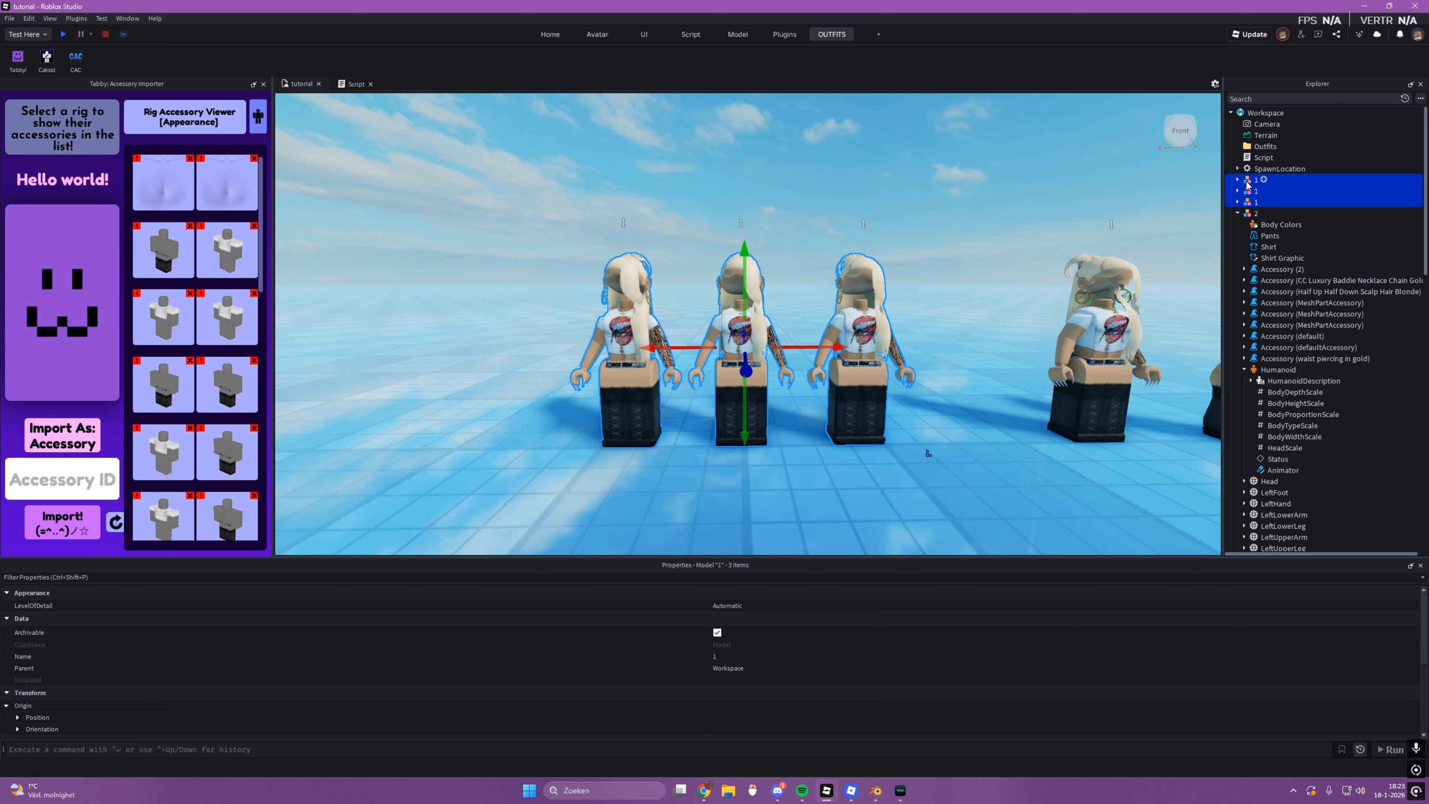
left_click_drag(1235, 196, 1267, 148)
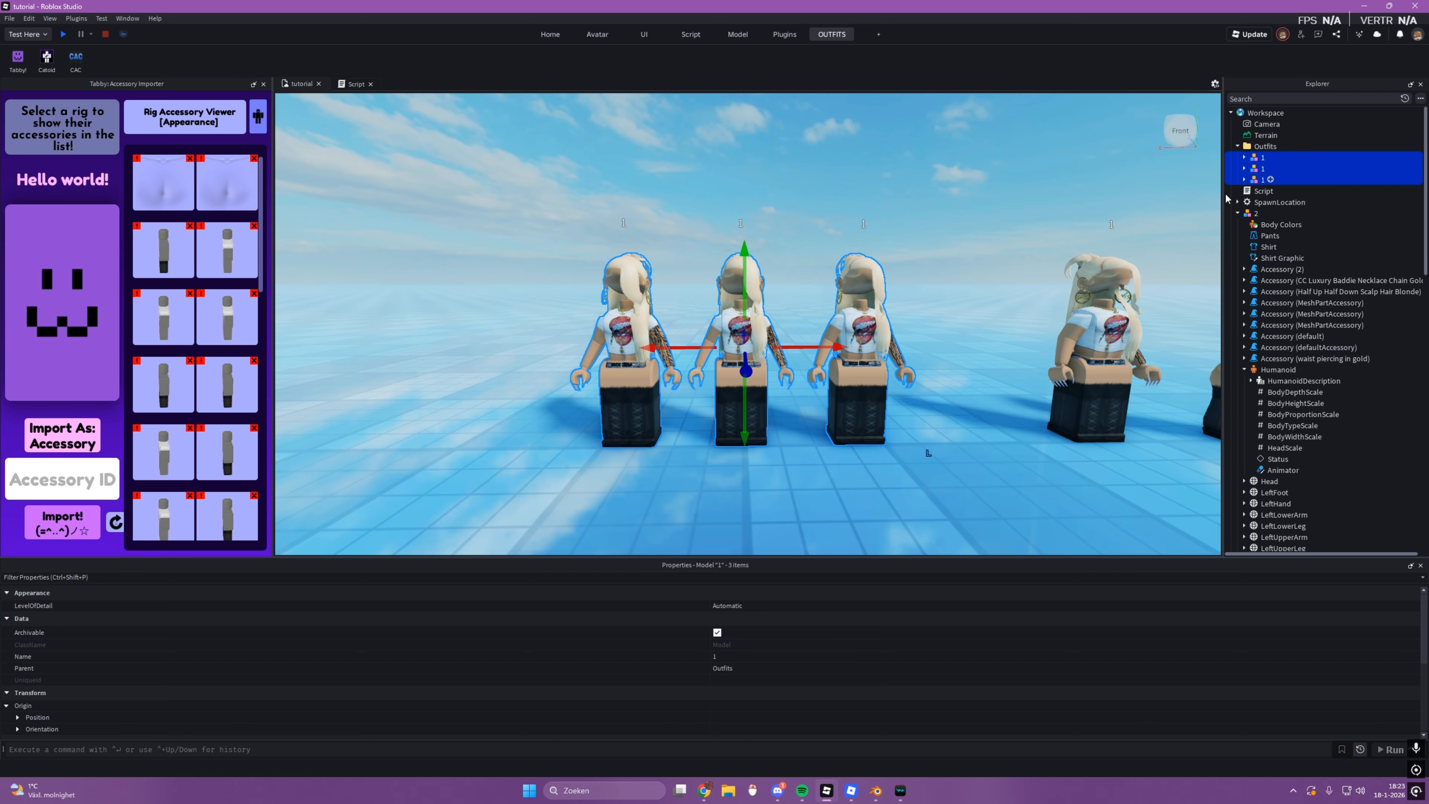
Step: Check the Outfits folder's place in Workspace and the rigs it contains
left_click(1290, 113)
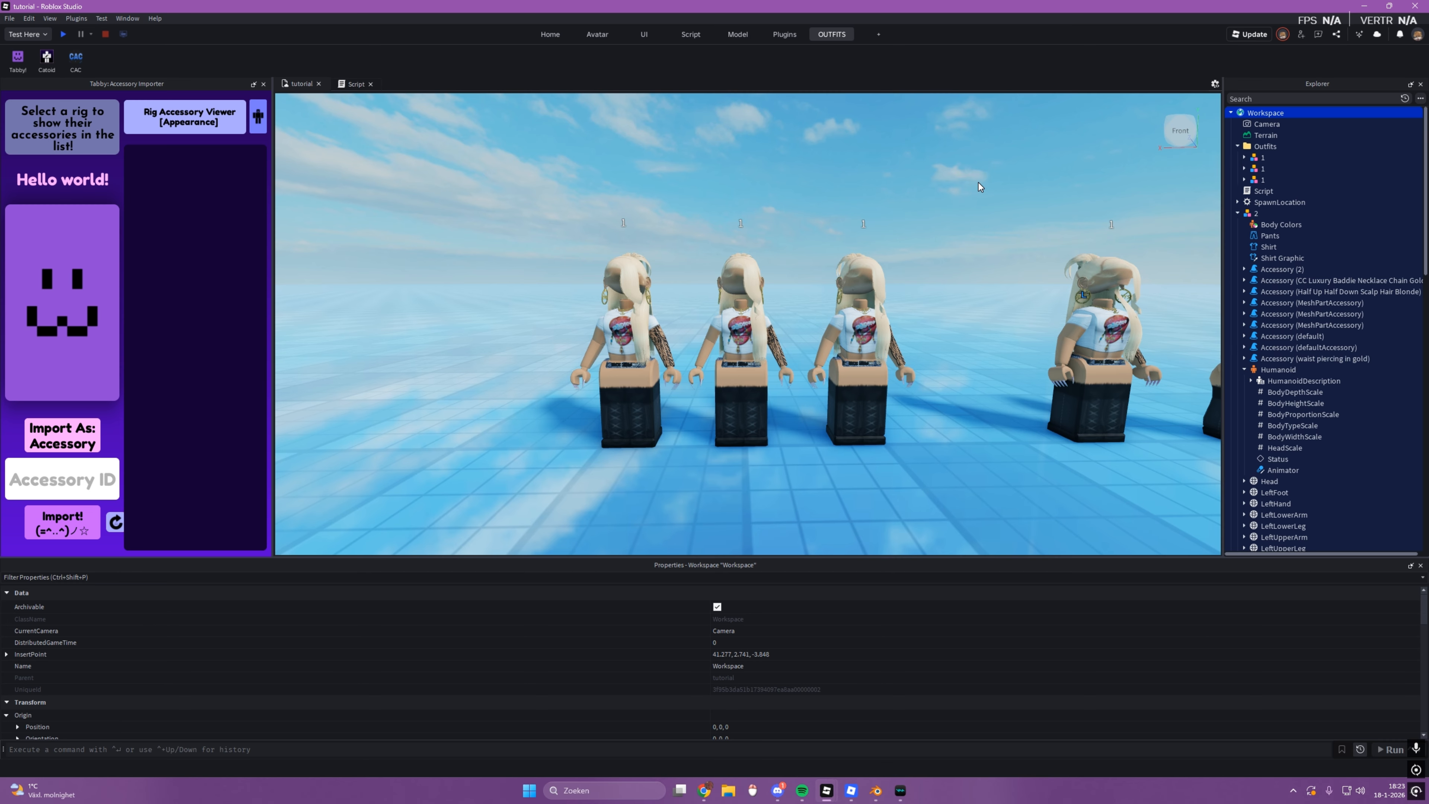
double_click(1269, 148)
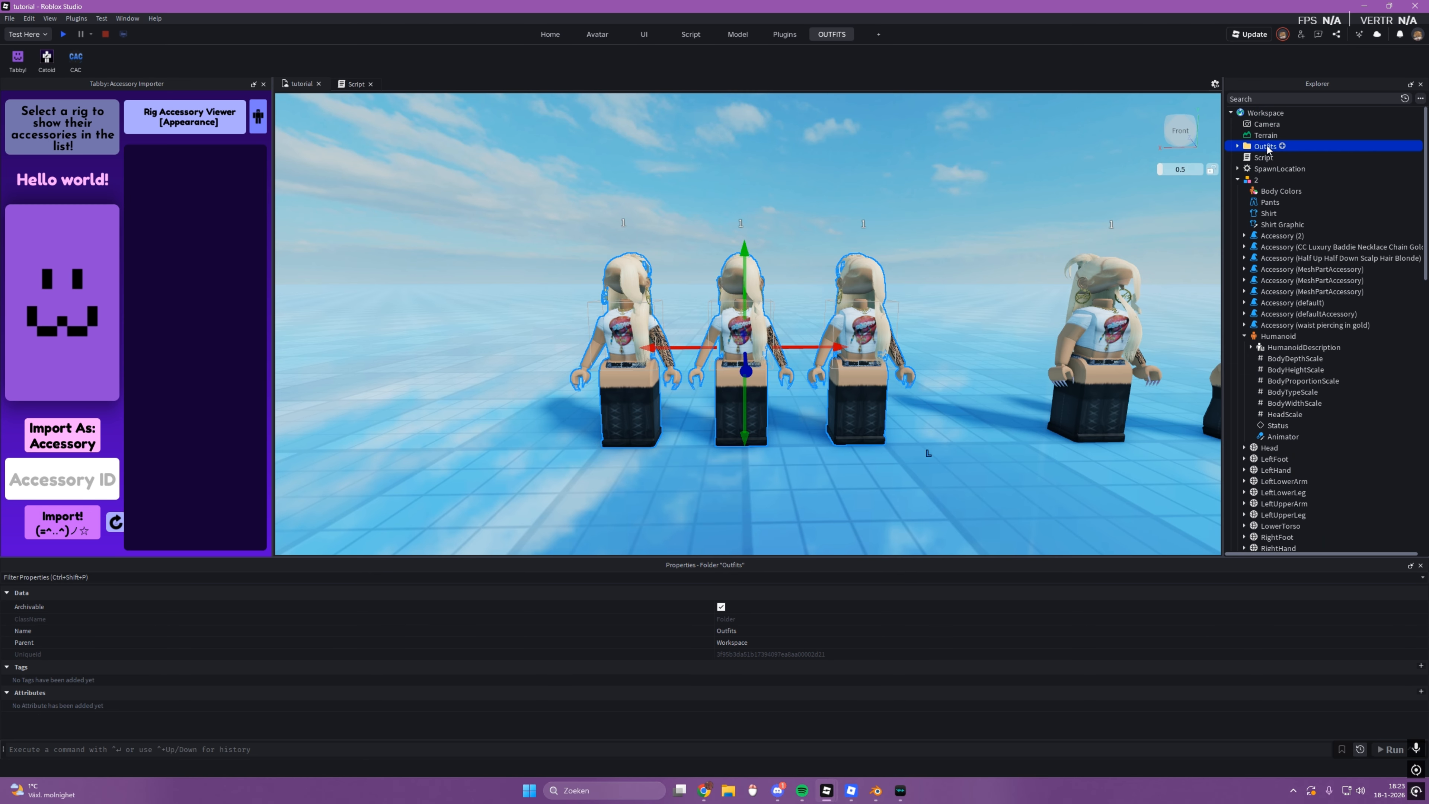
double_click(1266, 147)
right_click(1266, 147)
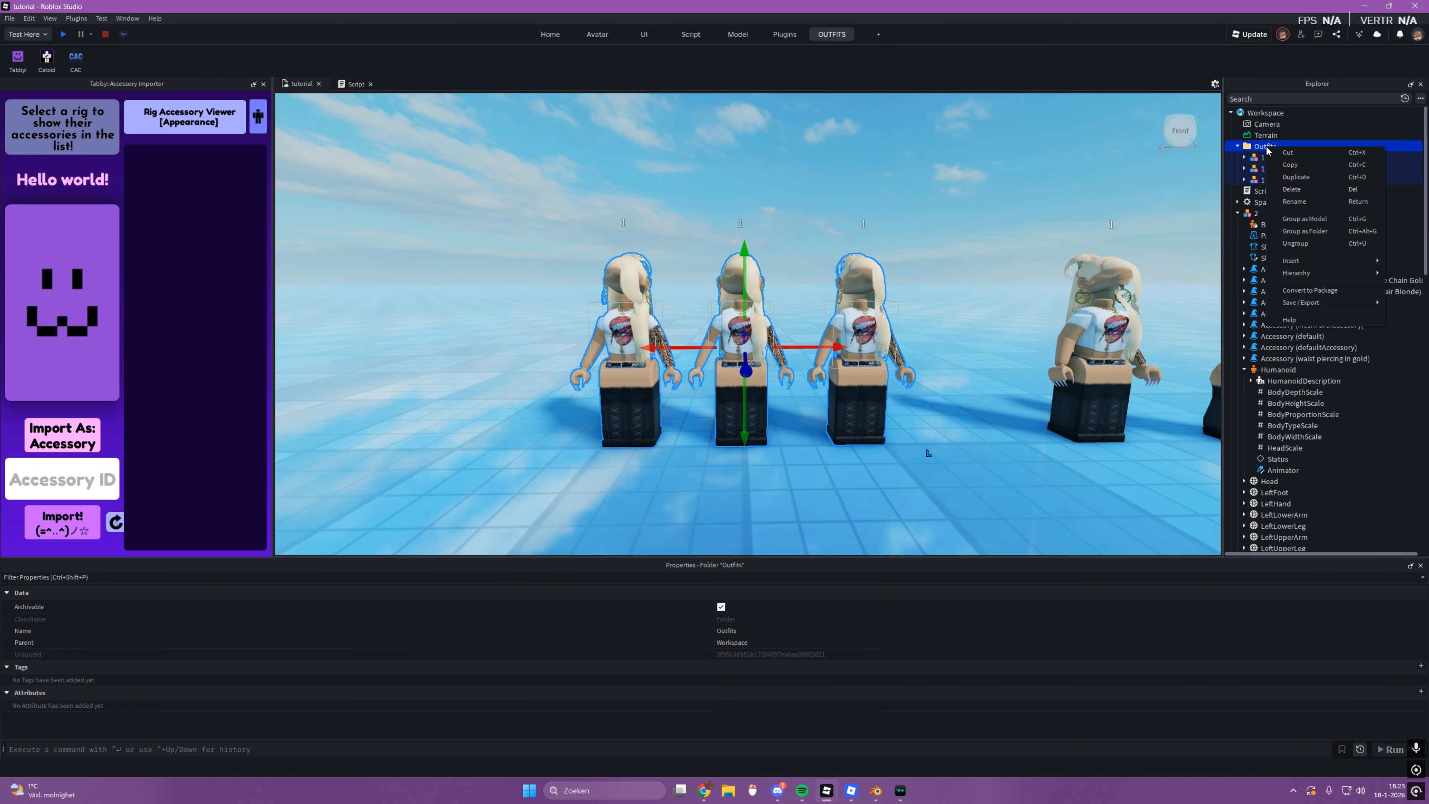
left_click(921, 188)
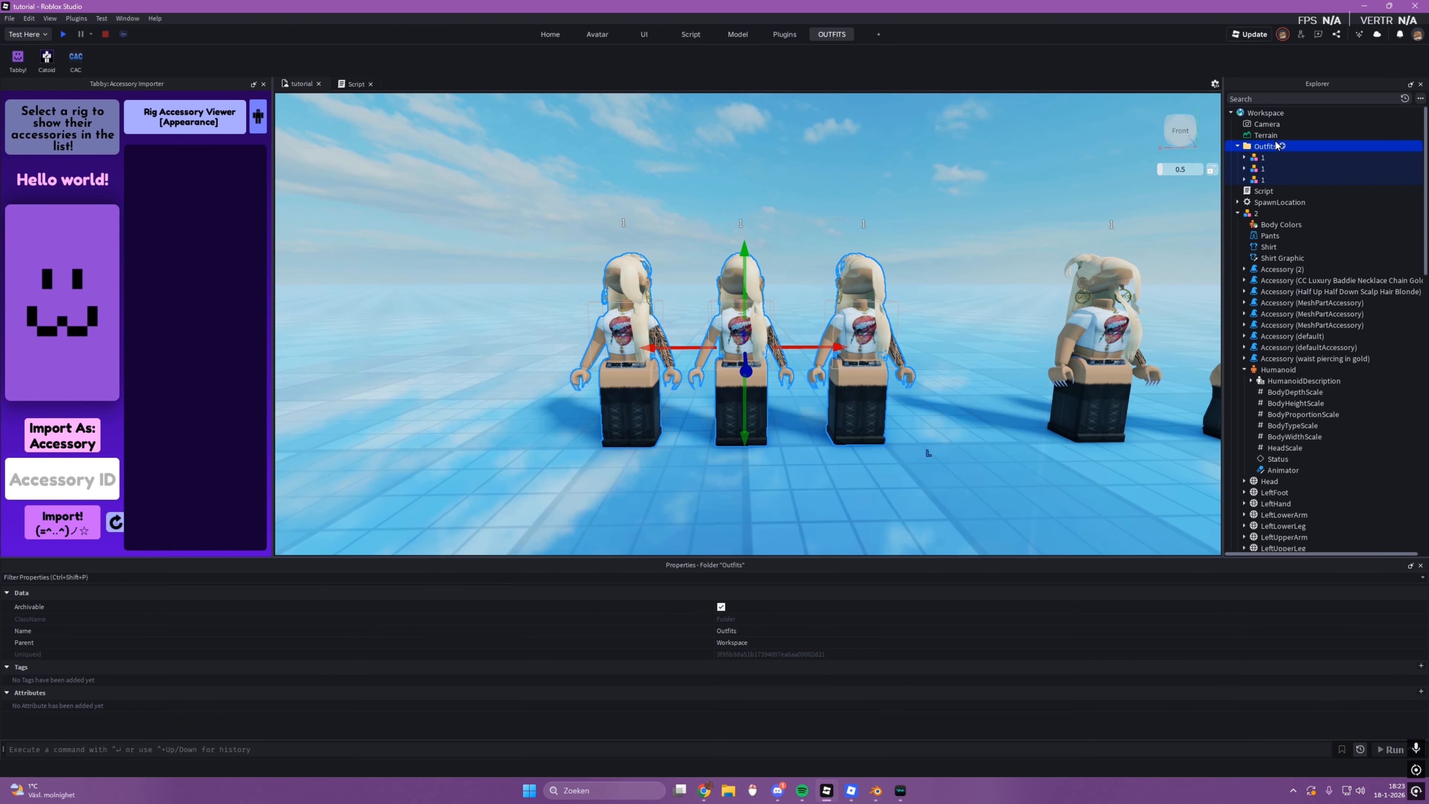
left_click(741, 173)
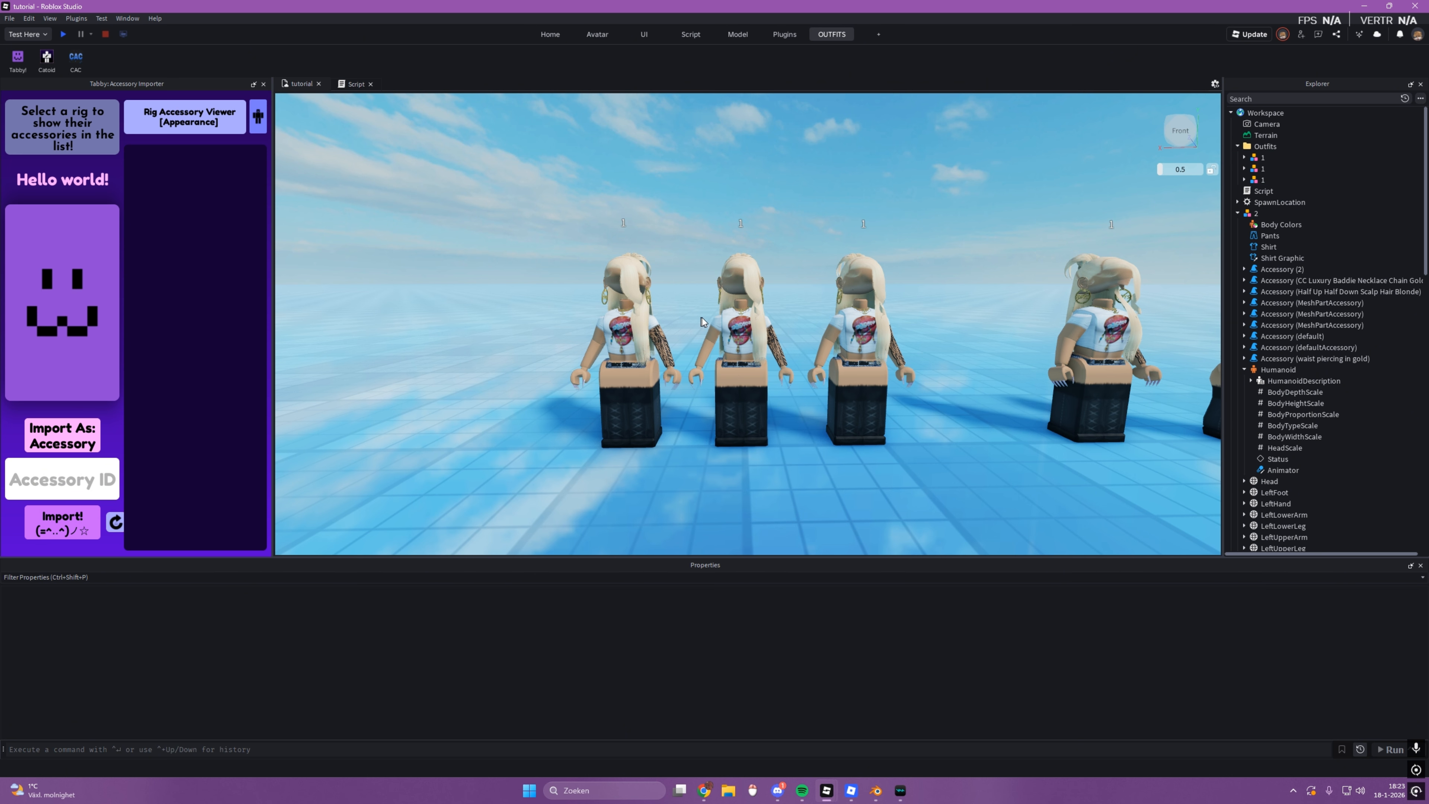
Step: Examine the script's "Outfits" folder reference on line 2 and the three rigs it targets
left_click(355, 85)
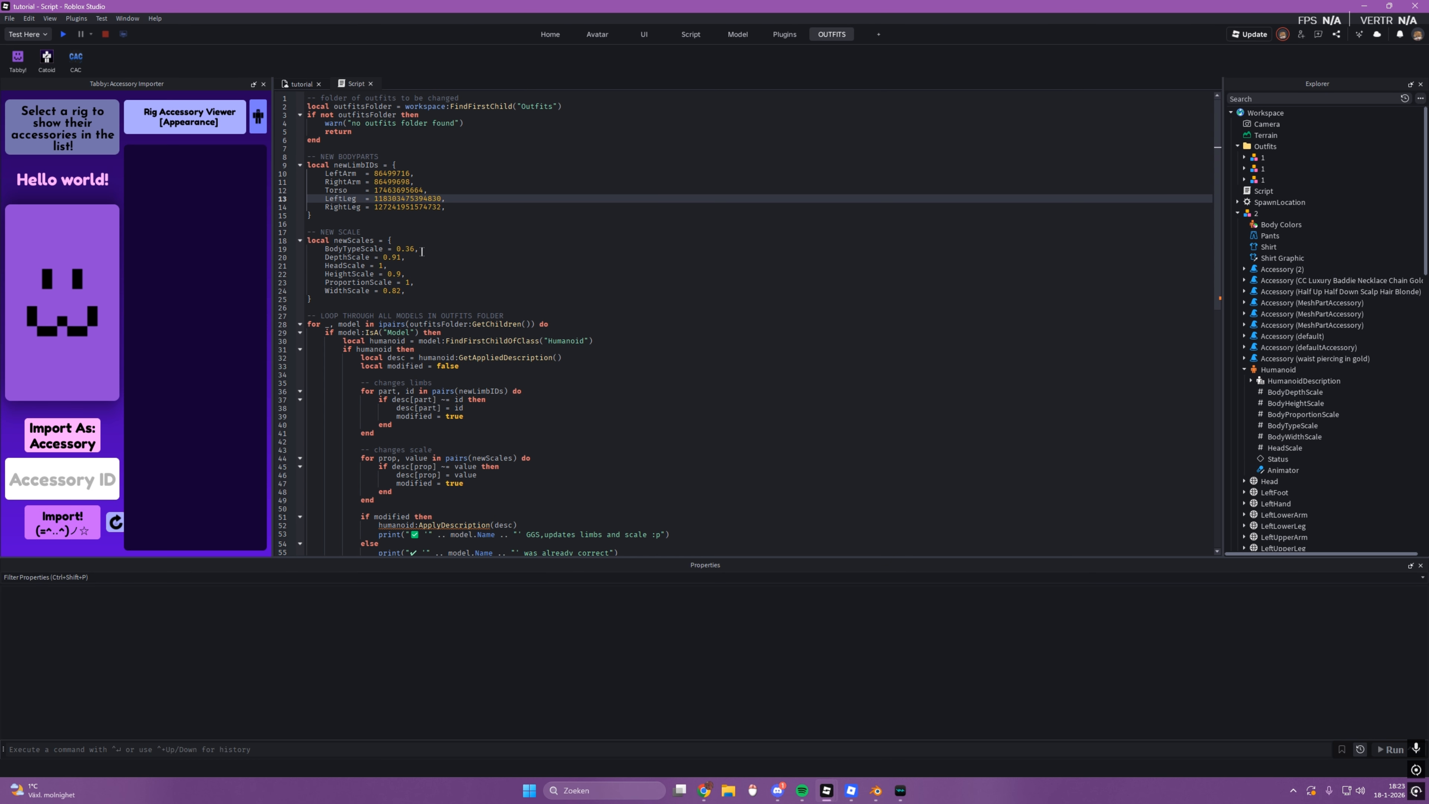
left_click(464, 123)
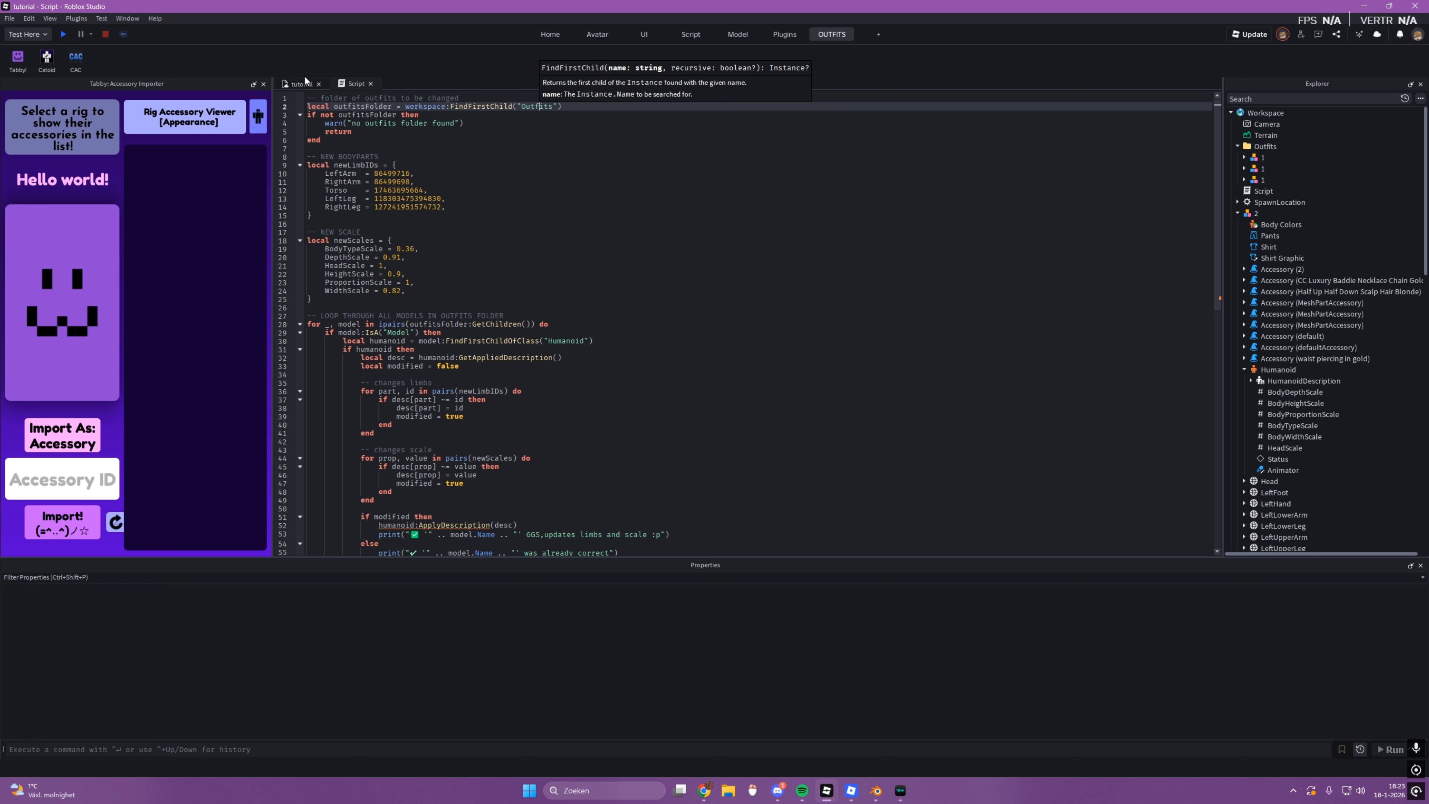
left_click(298, 83)
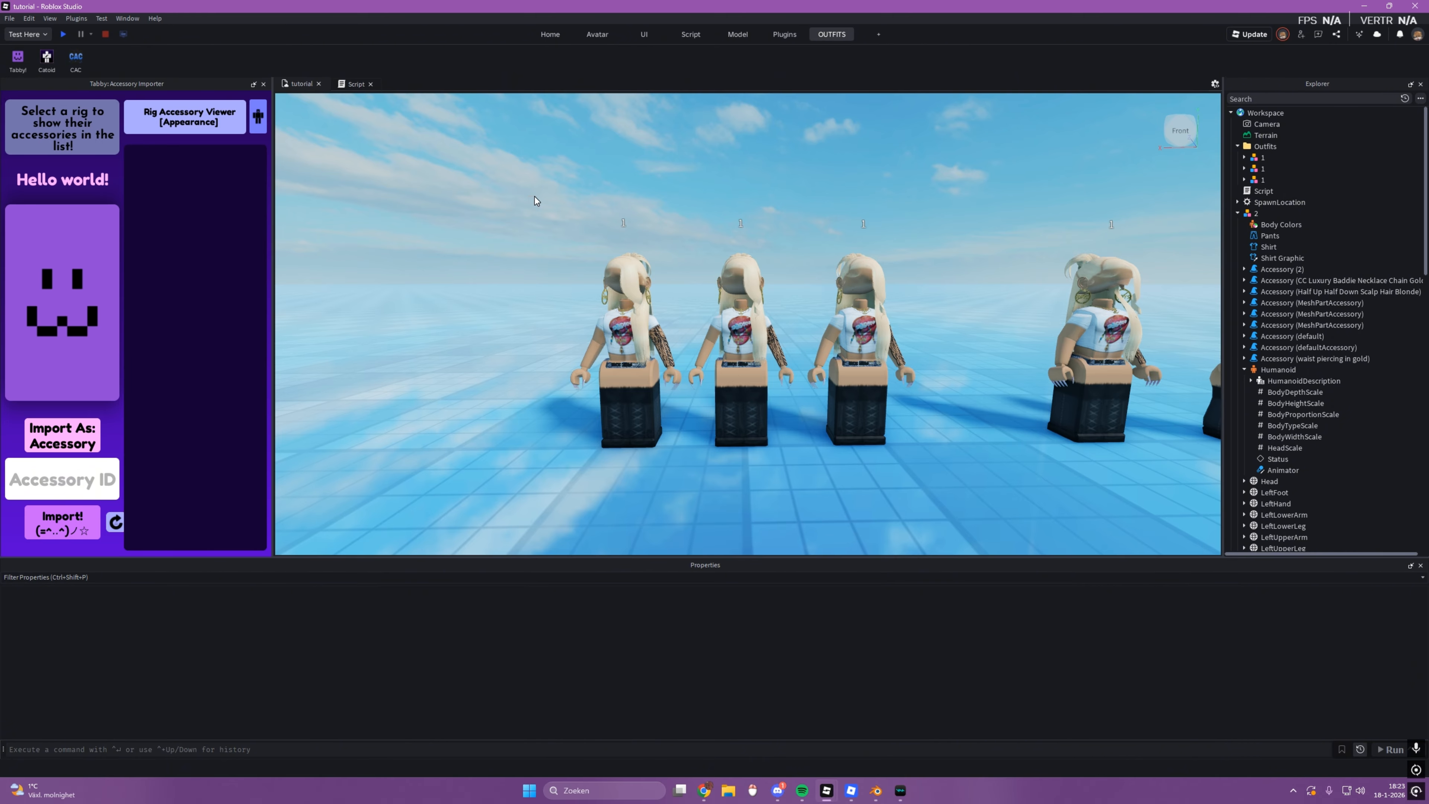
left_click_drag(535, 197, 968, 456)
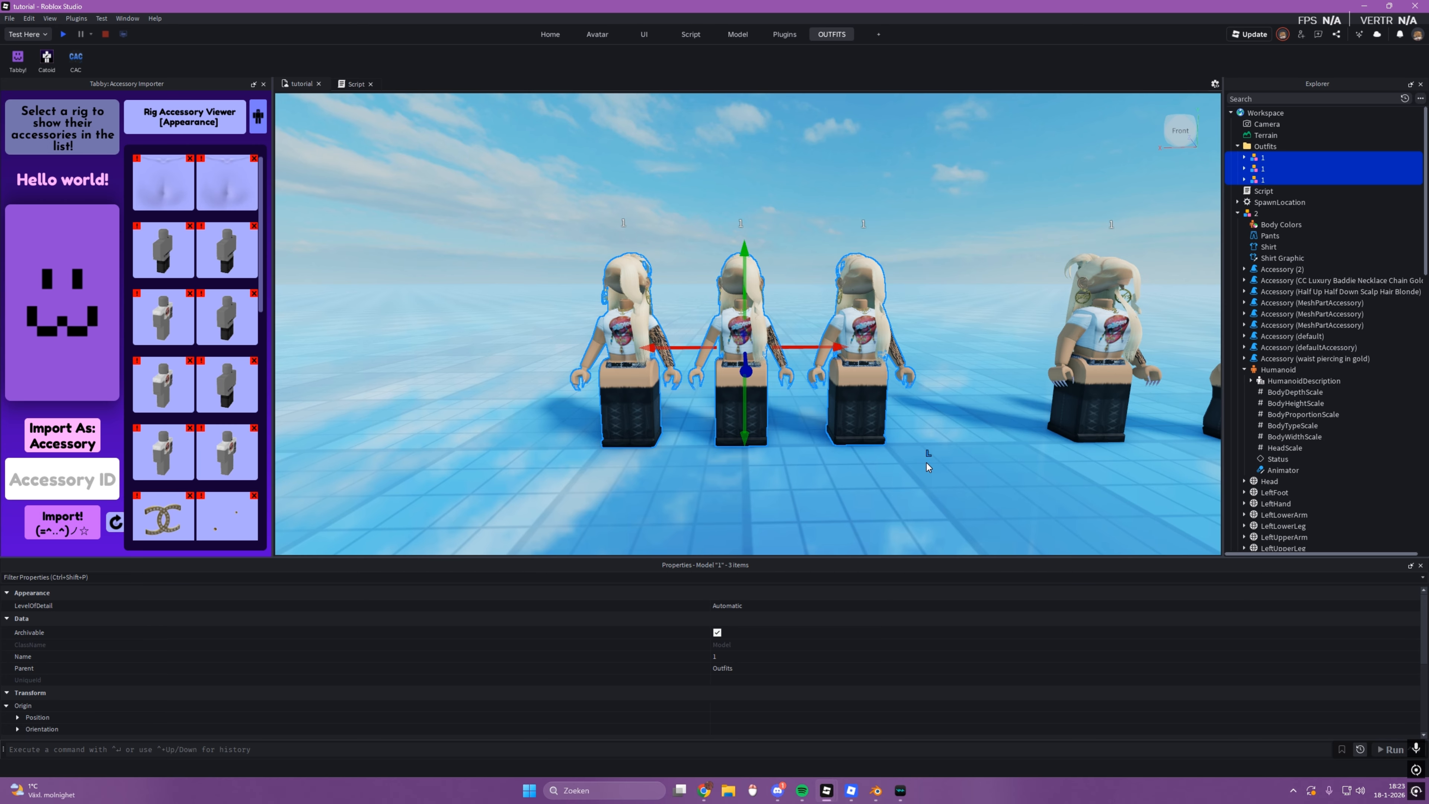
left_click(874, 494)
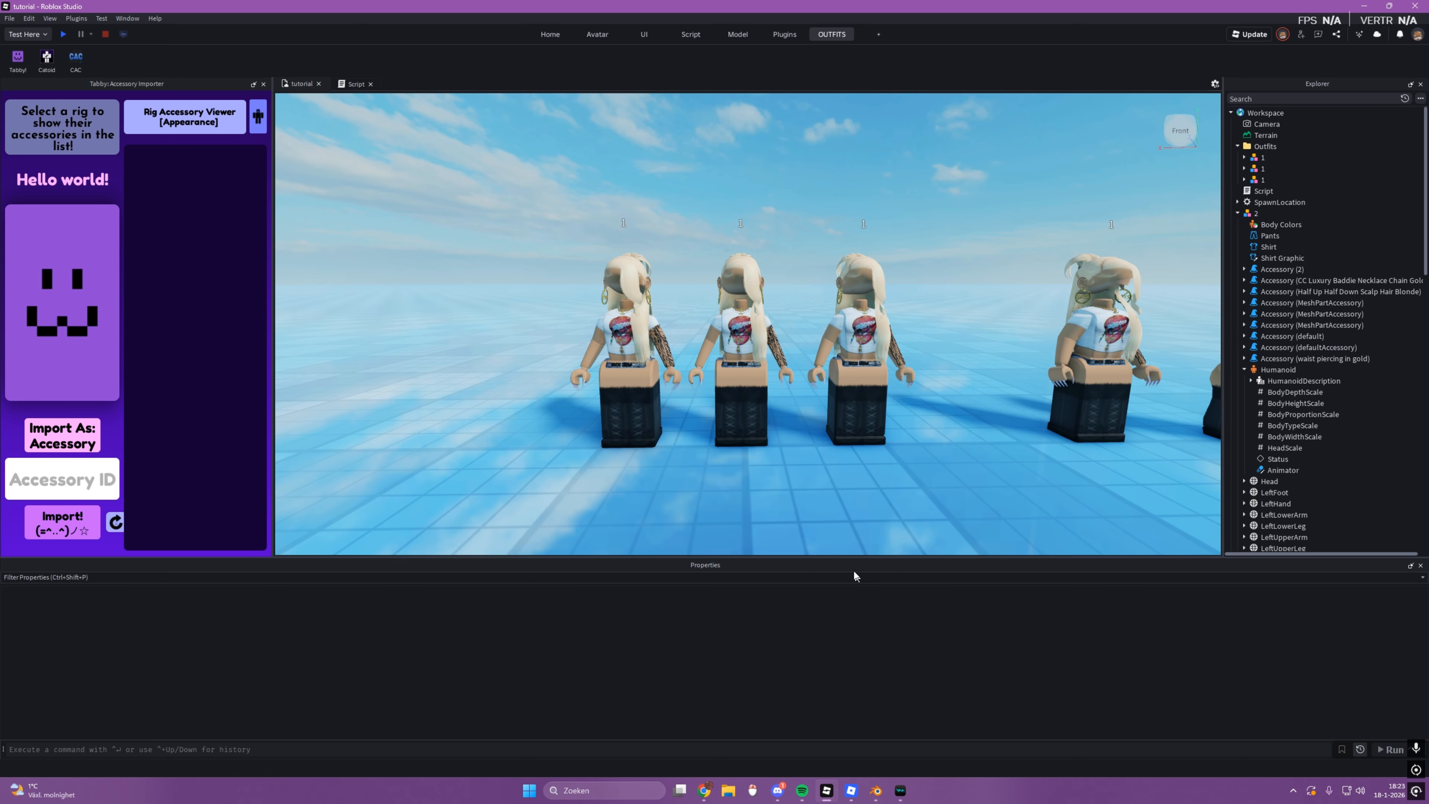
Step: Copy the script's entire code, undoing the mistaken paste over it
left_click(341, 84)
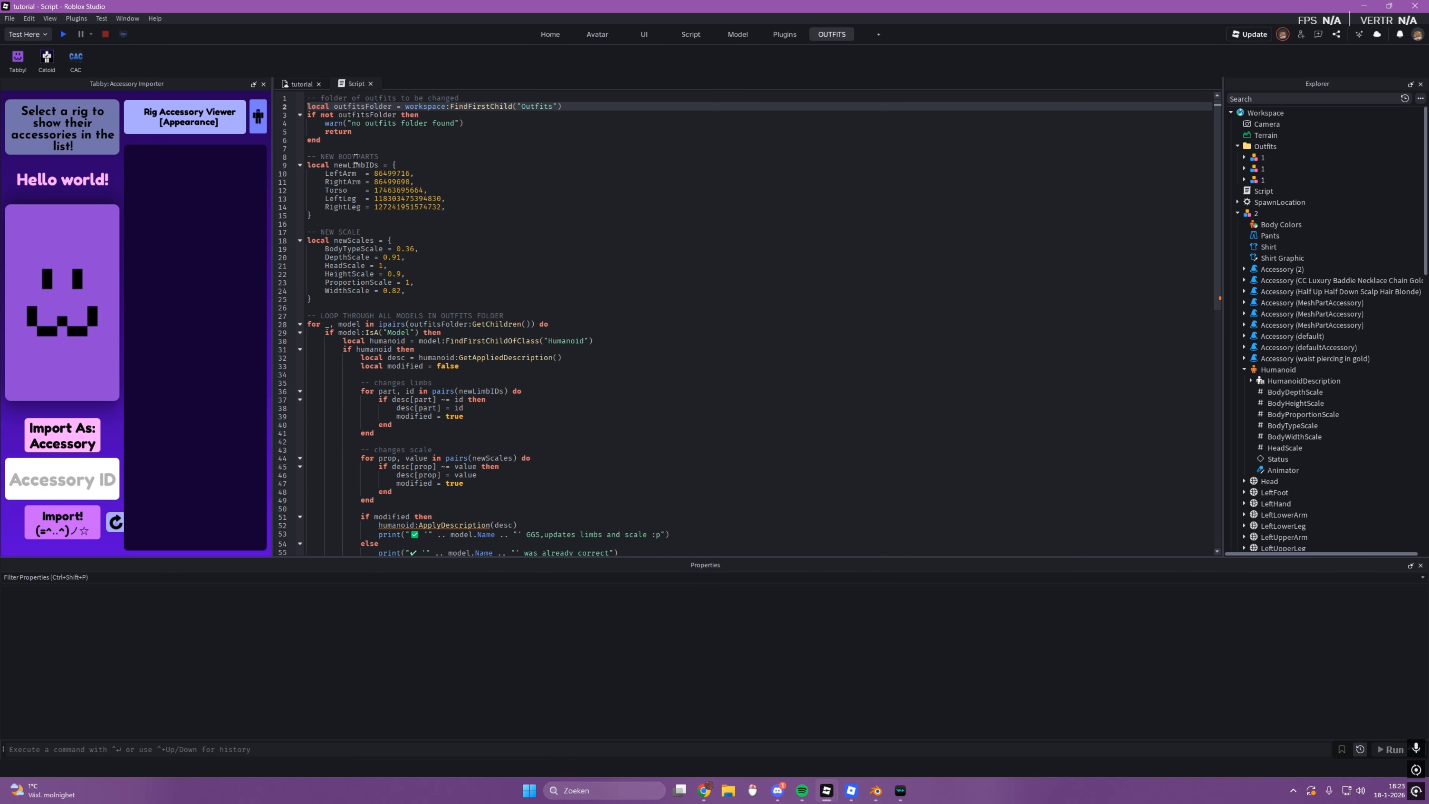
left_click_drag(307, 98, 420, 588)
key("ctrl+v")
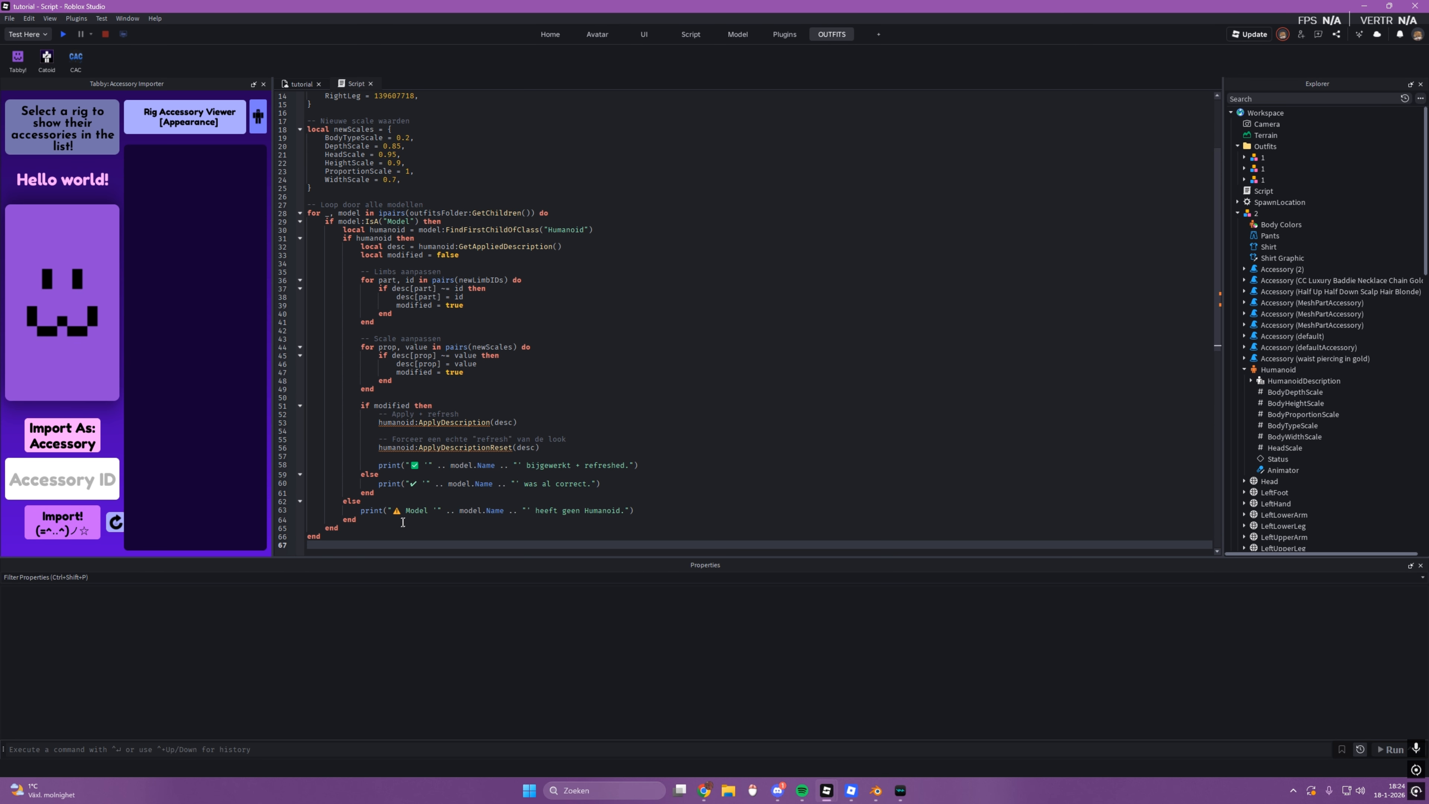
key("ctrl+z")
scroll(369, 545, "up", 5)
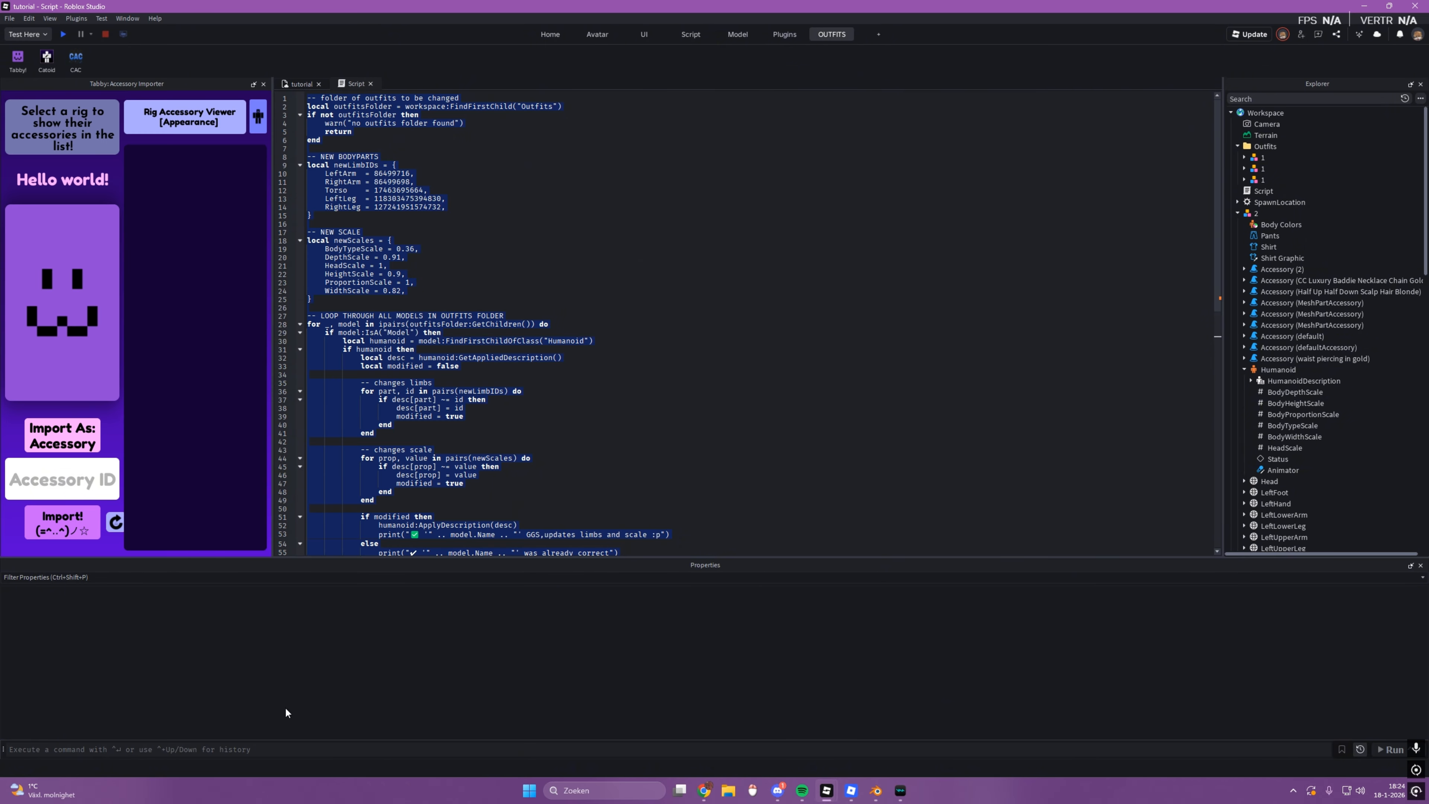
Step: Paste the copied script into the command bar and run it on the rigs in the Outfits folder
left_click(281, 84)
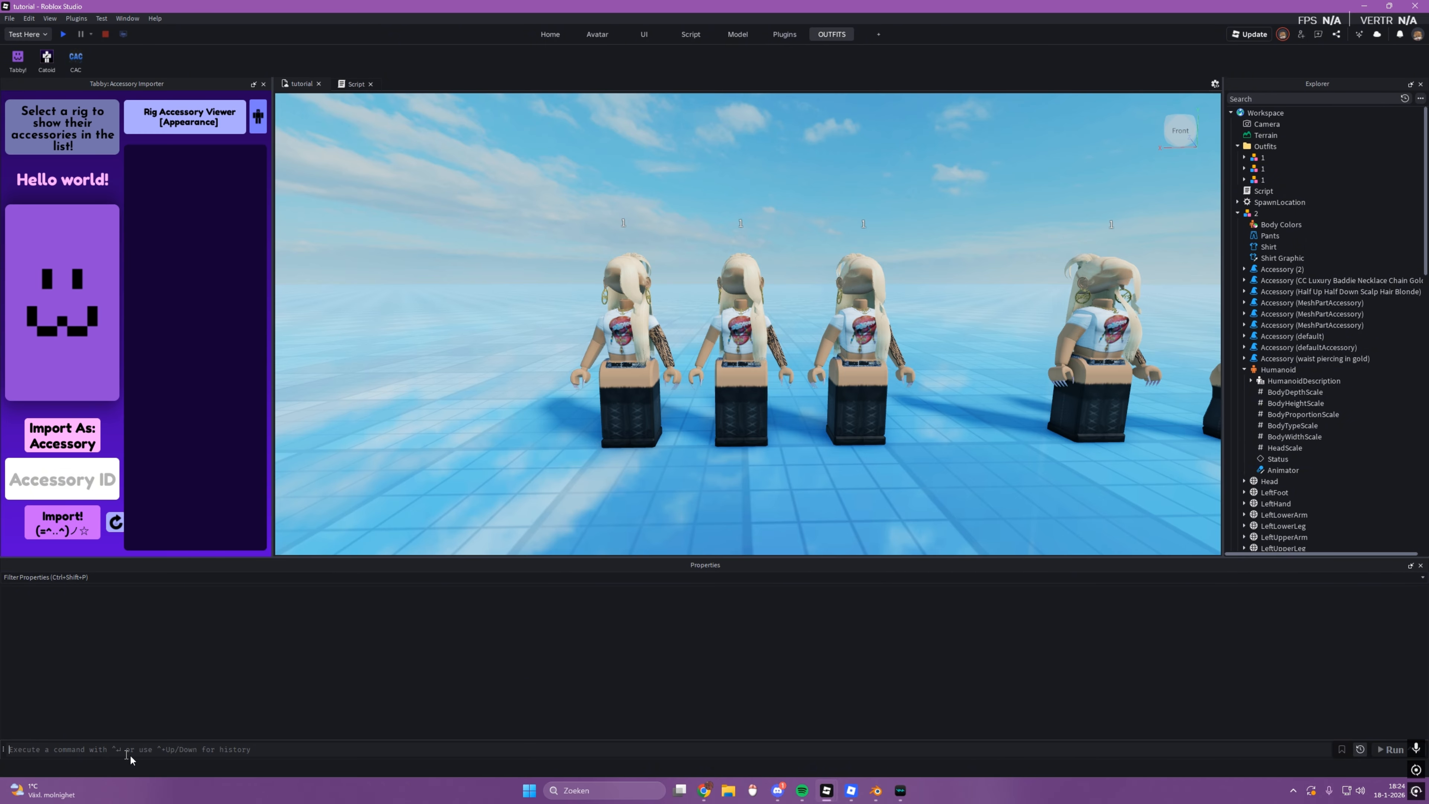
left_click(677, 34)
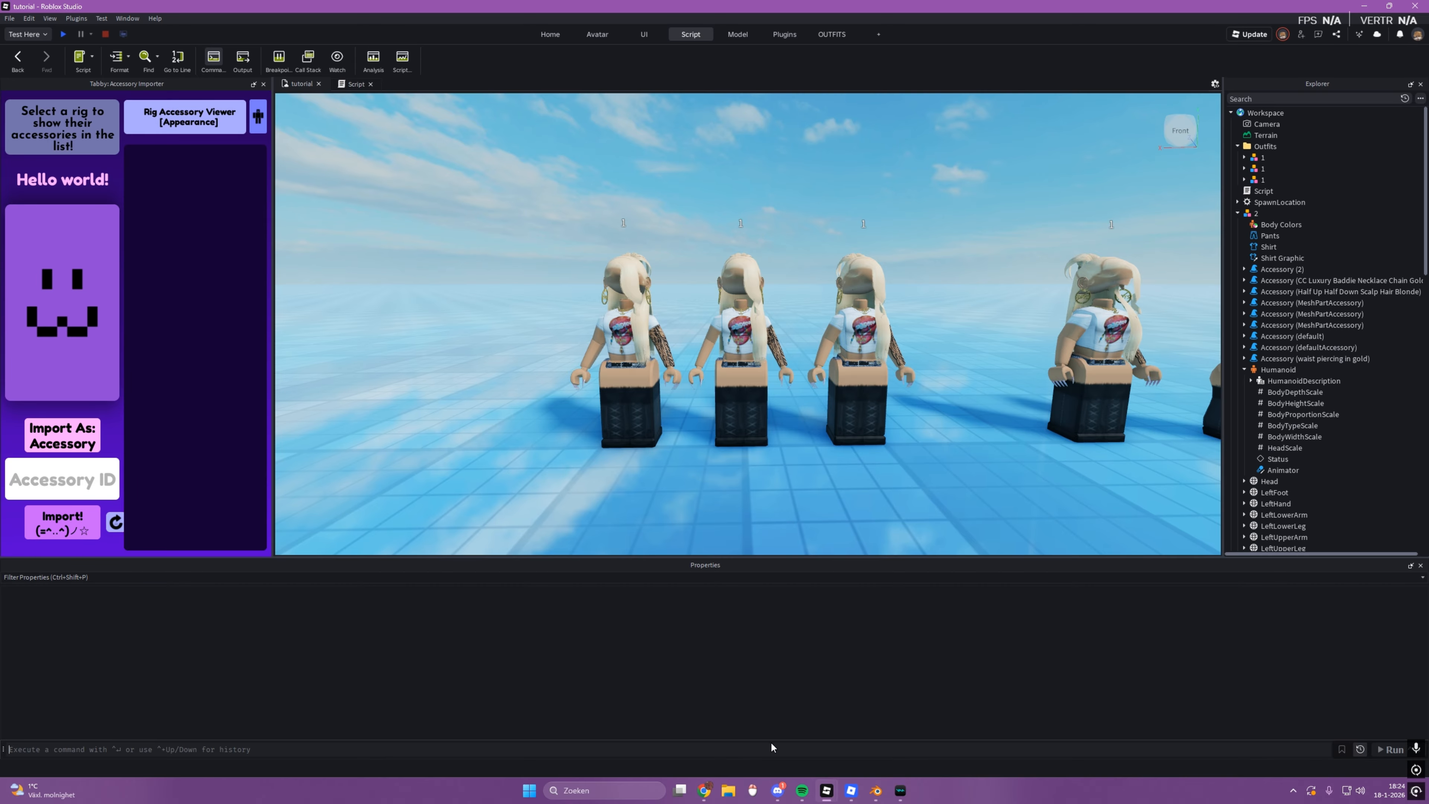
left_click(771, 746)
key("ctrl+v")
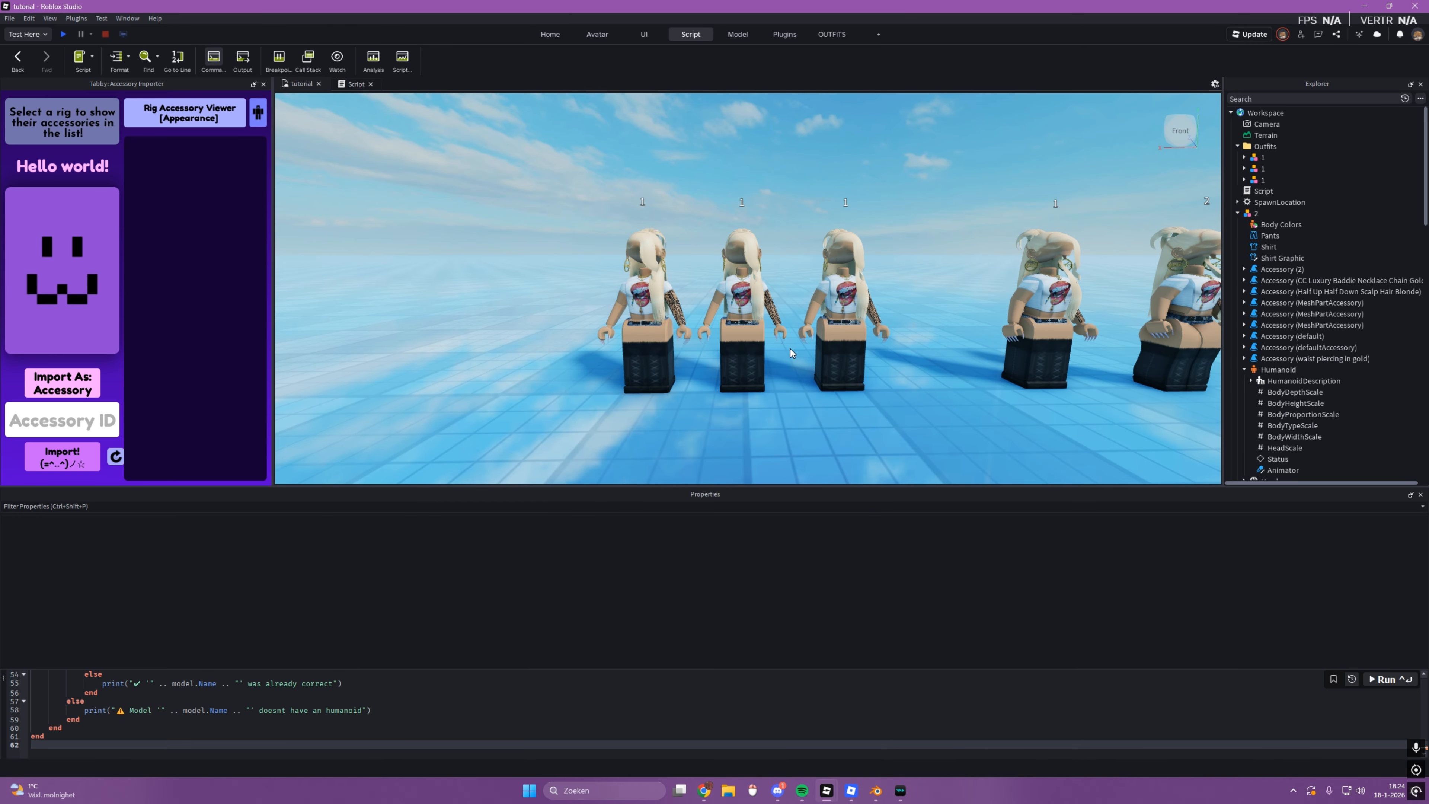
scroll(791, 348, "down", 5)
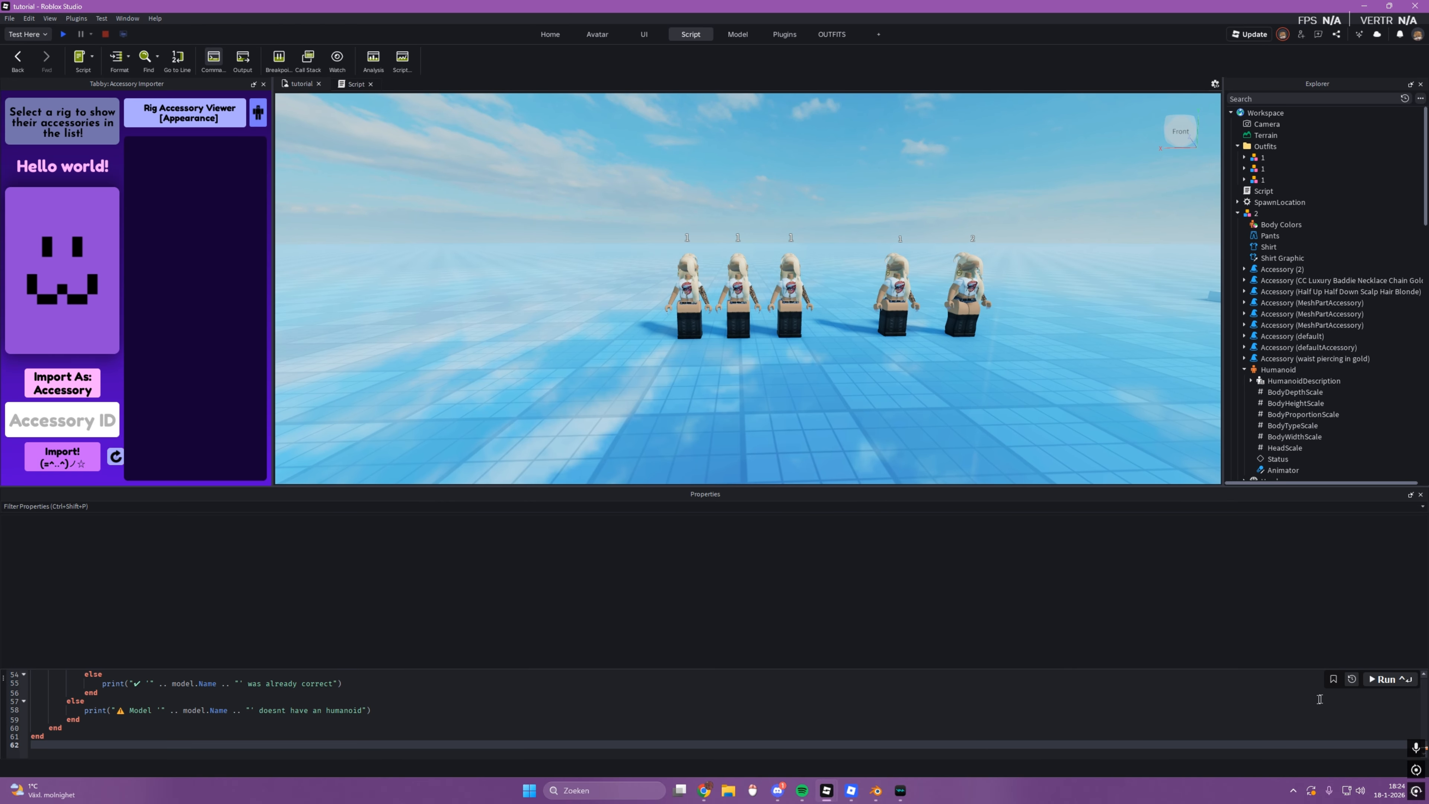
left_click(1389, 679)
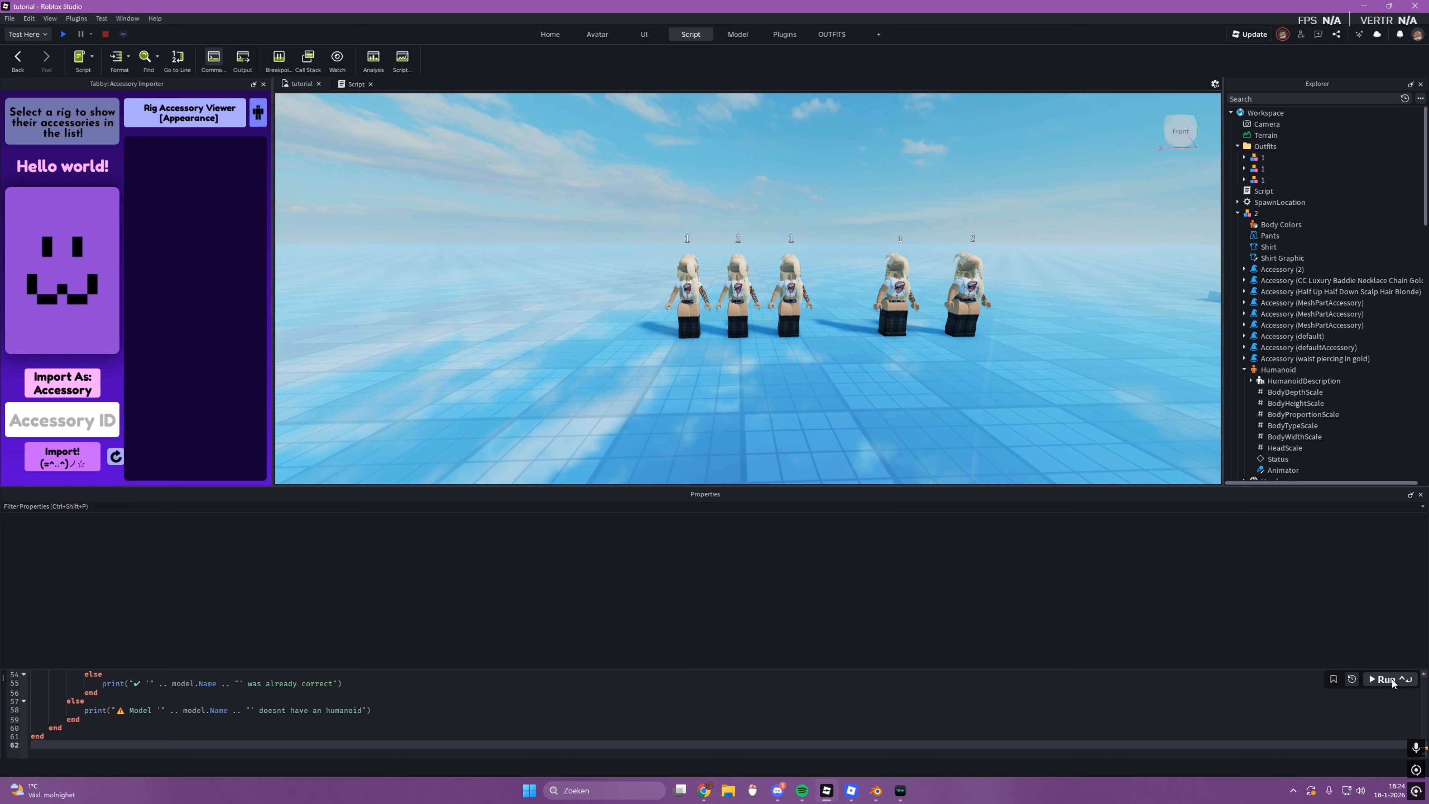
Step: Examine the three rigs in the Outfits folder up close and compare them with the unmodified rig 1 and rig 2
scroll(900, 415, "up", 6)
left_click(871, 388)
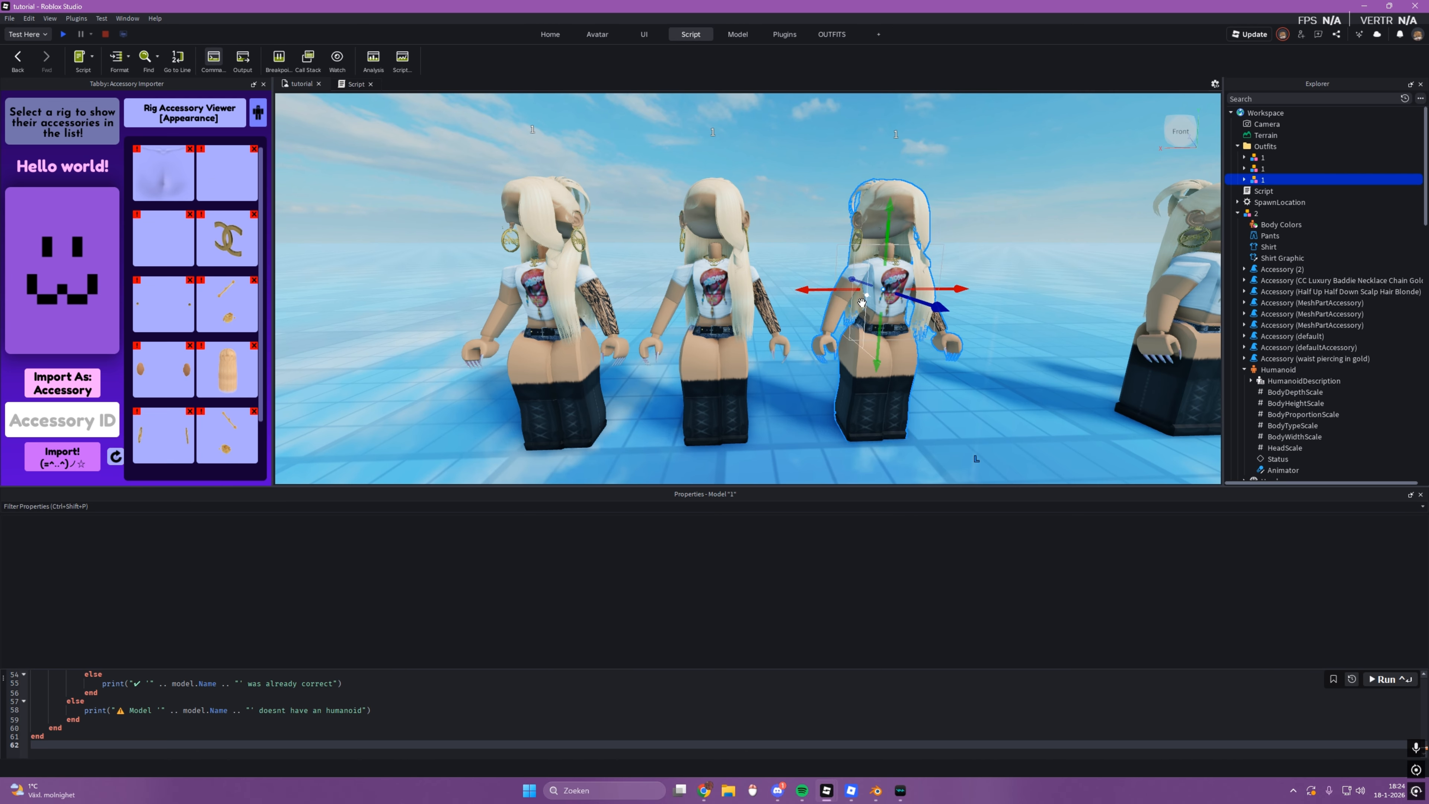
key("f")
left_click(861, 429)
left_click(761, 343)
right_click_drag(826, 343, 789, 352)
scroll(788, 352, "down", 4)
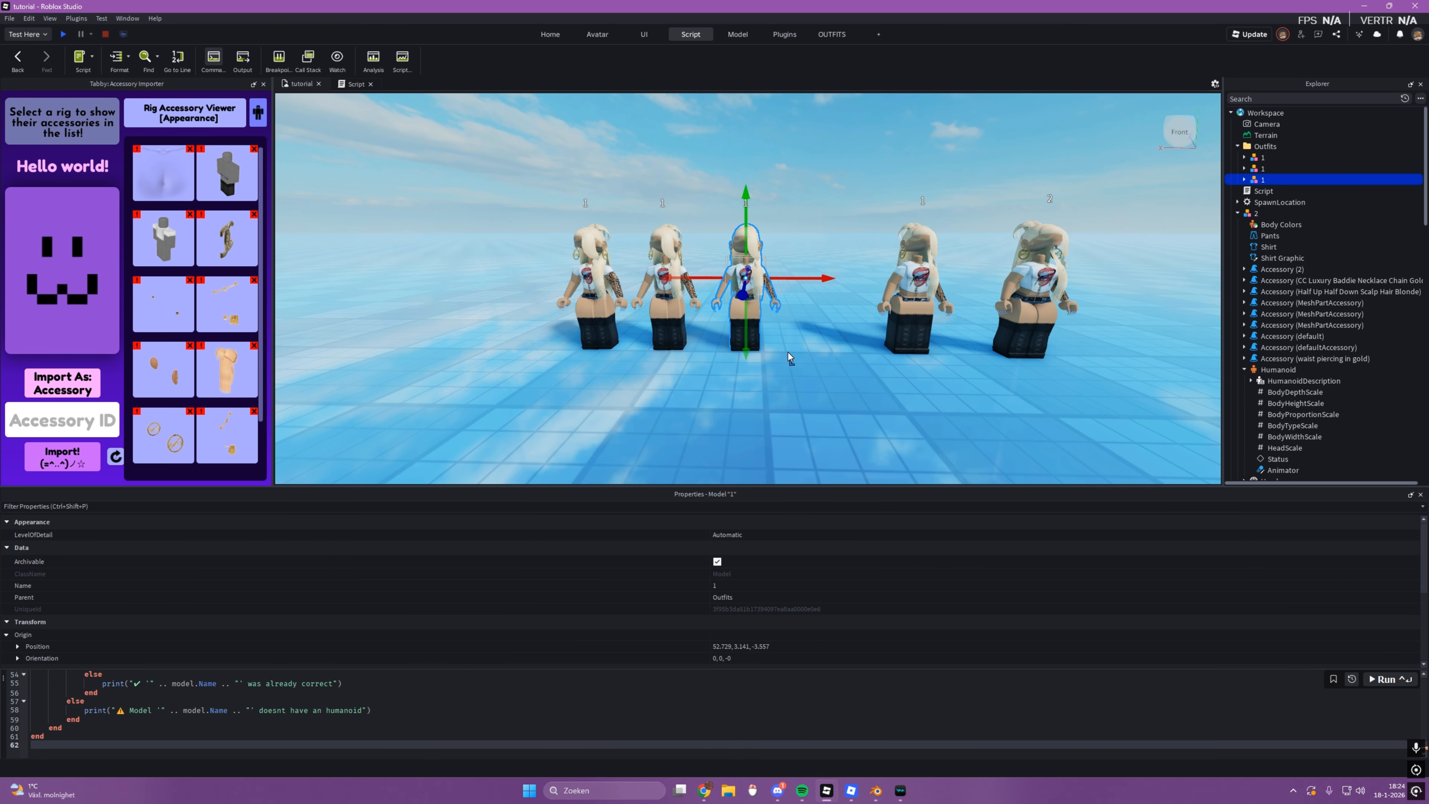
scroll(781, 338, "up", 3)
scroll(845, 422, "up", 3)
left_click(845, 422)
scroll(838, 397, "down", 5)
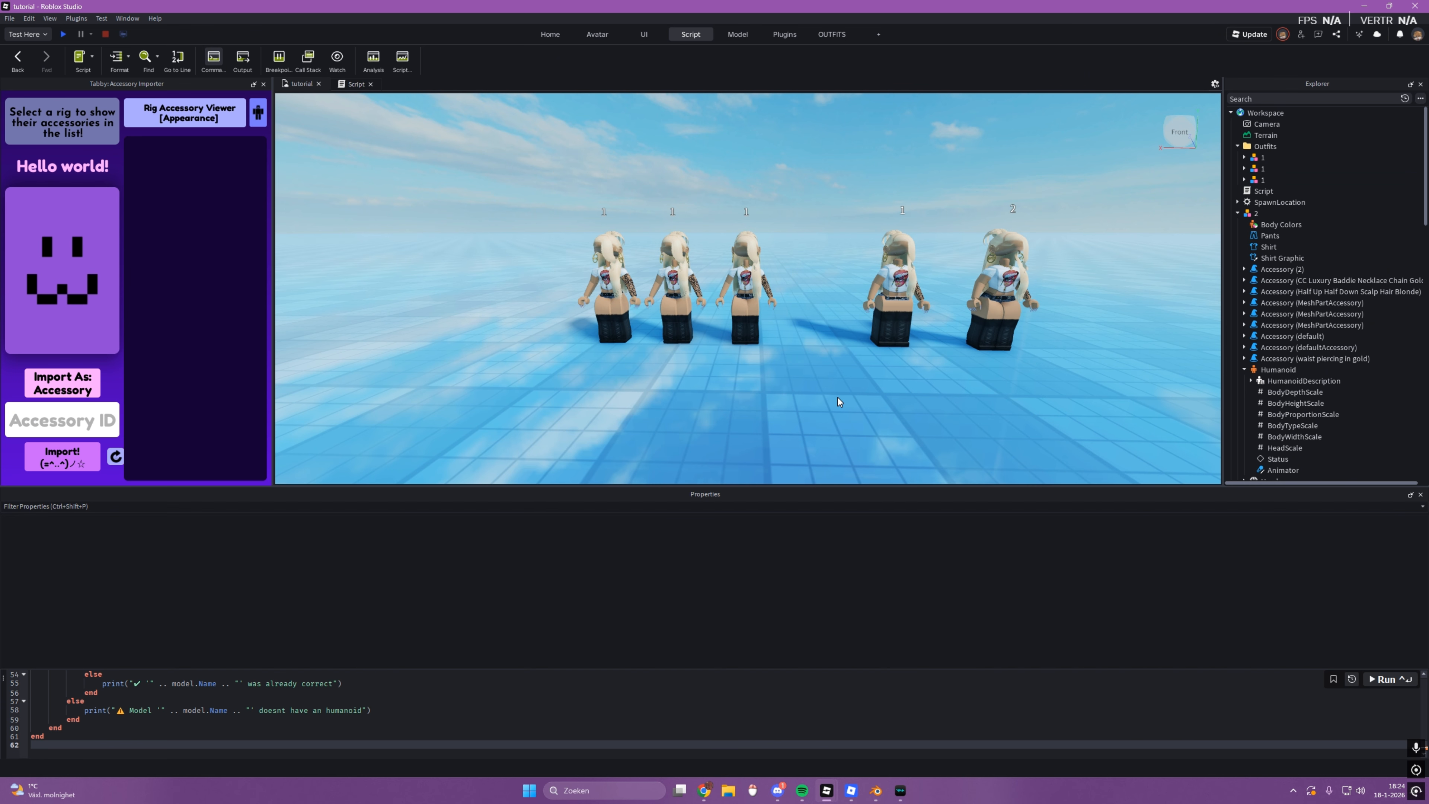
scroll(842, 394, "up", 2)
right_click_drag(841, 391, 832, 388)
Step: Open the Catoid Humanoid Description Editor for the Outfits rig nearest rig 1 and dock it beside the accessory importer
left_click(832, 34)
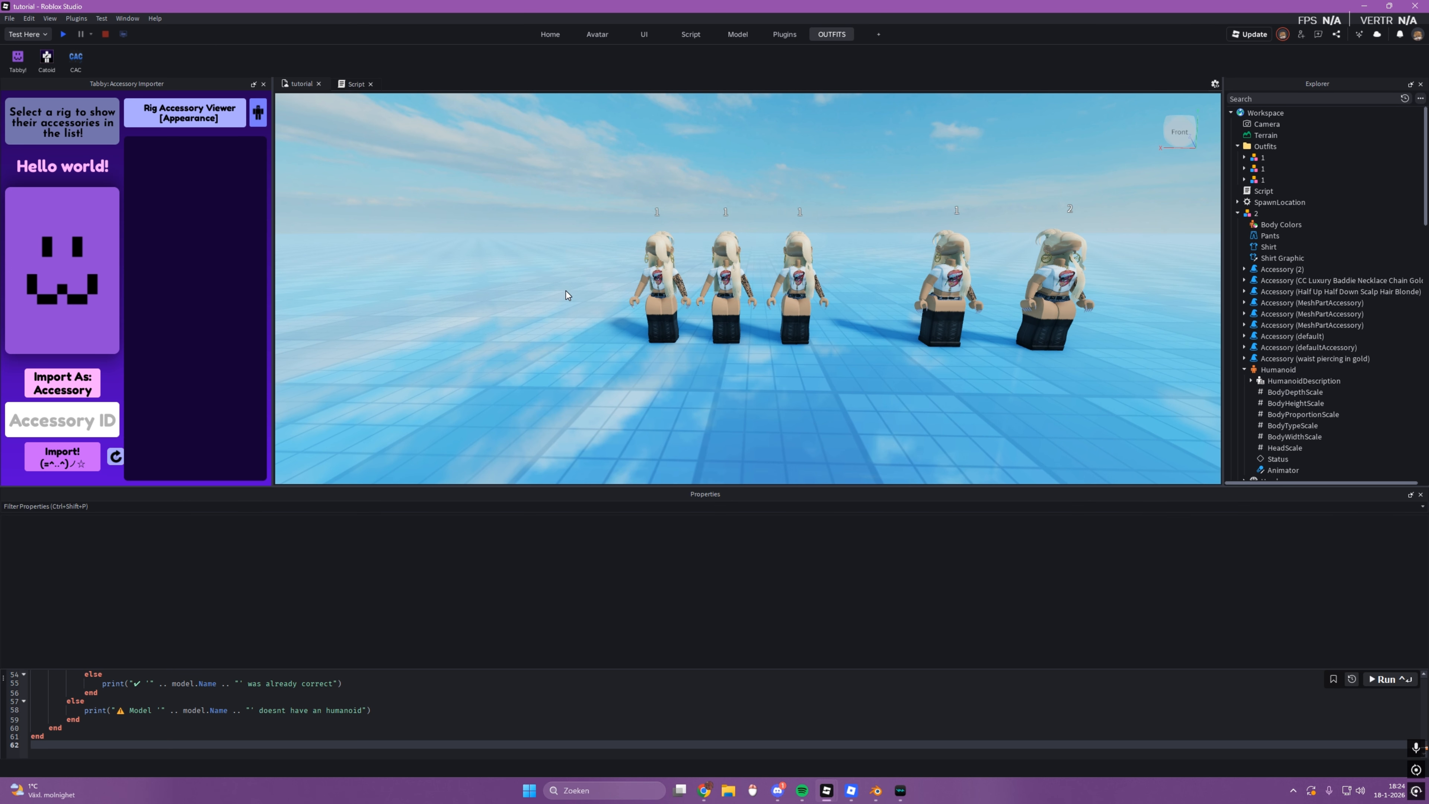
scroll(827, 276, "up", 5)
left_click(827, 276)
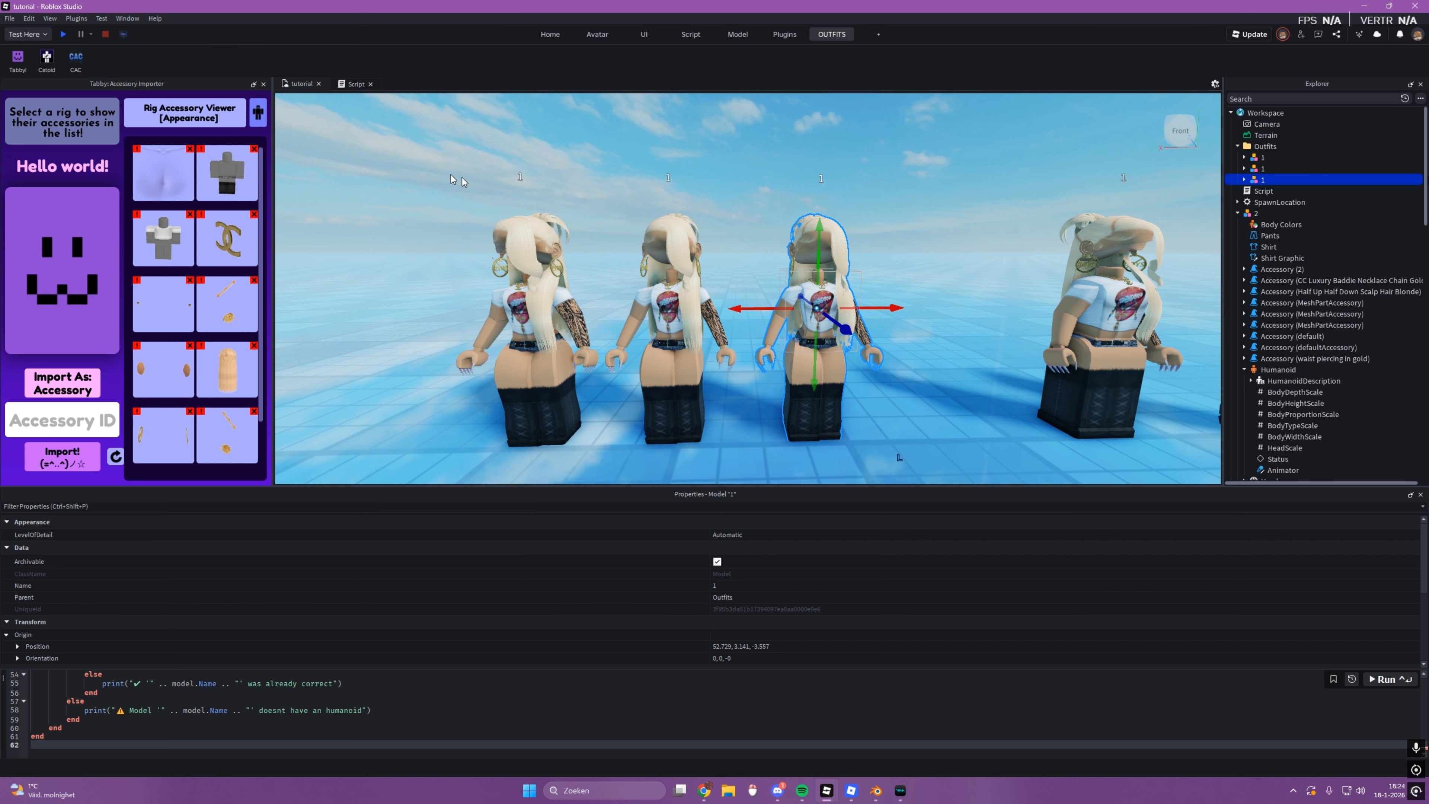
left_click(47, 56)
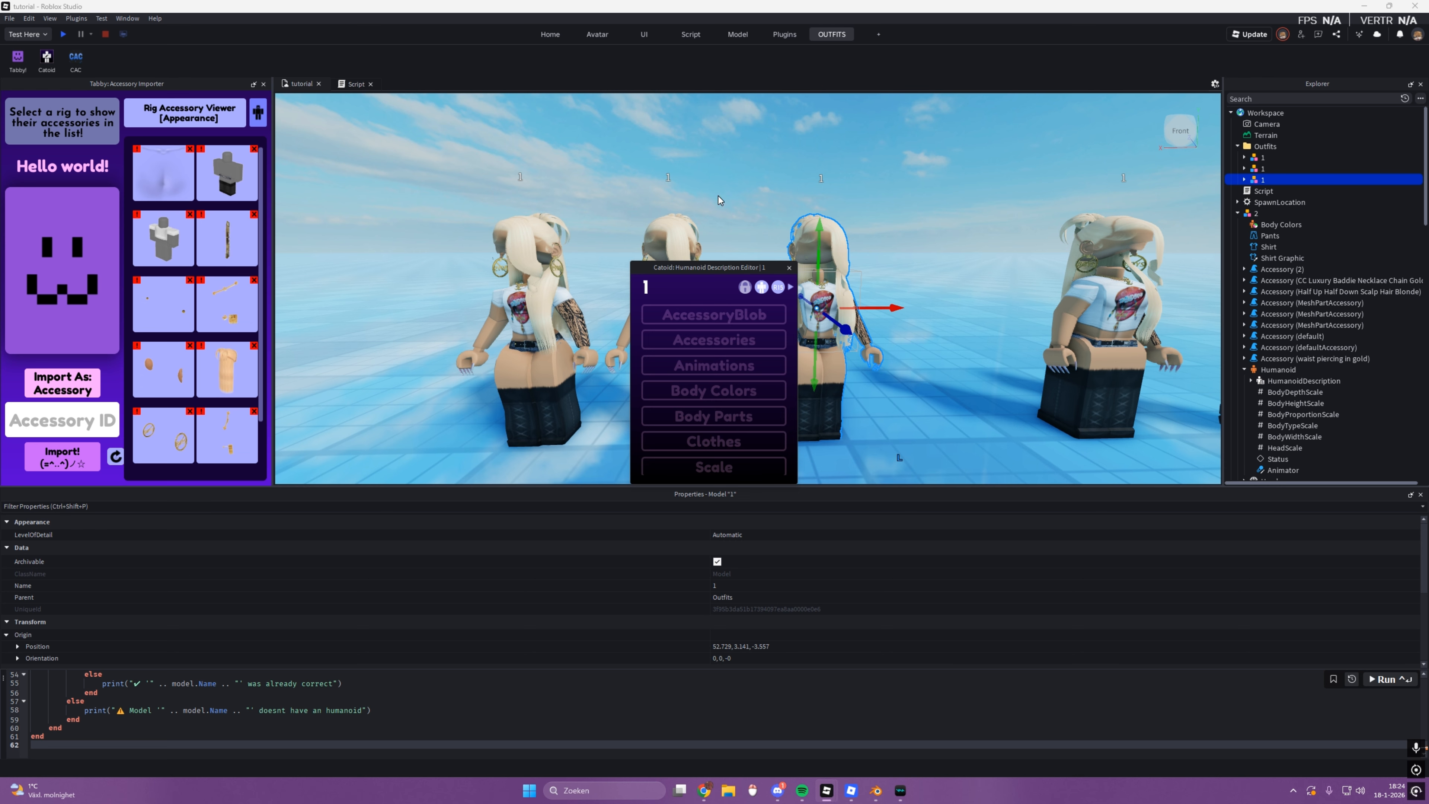
left_click_drag(704, 265, 338, 141)
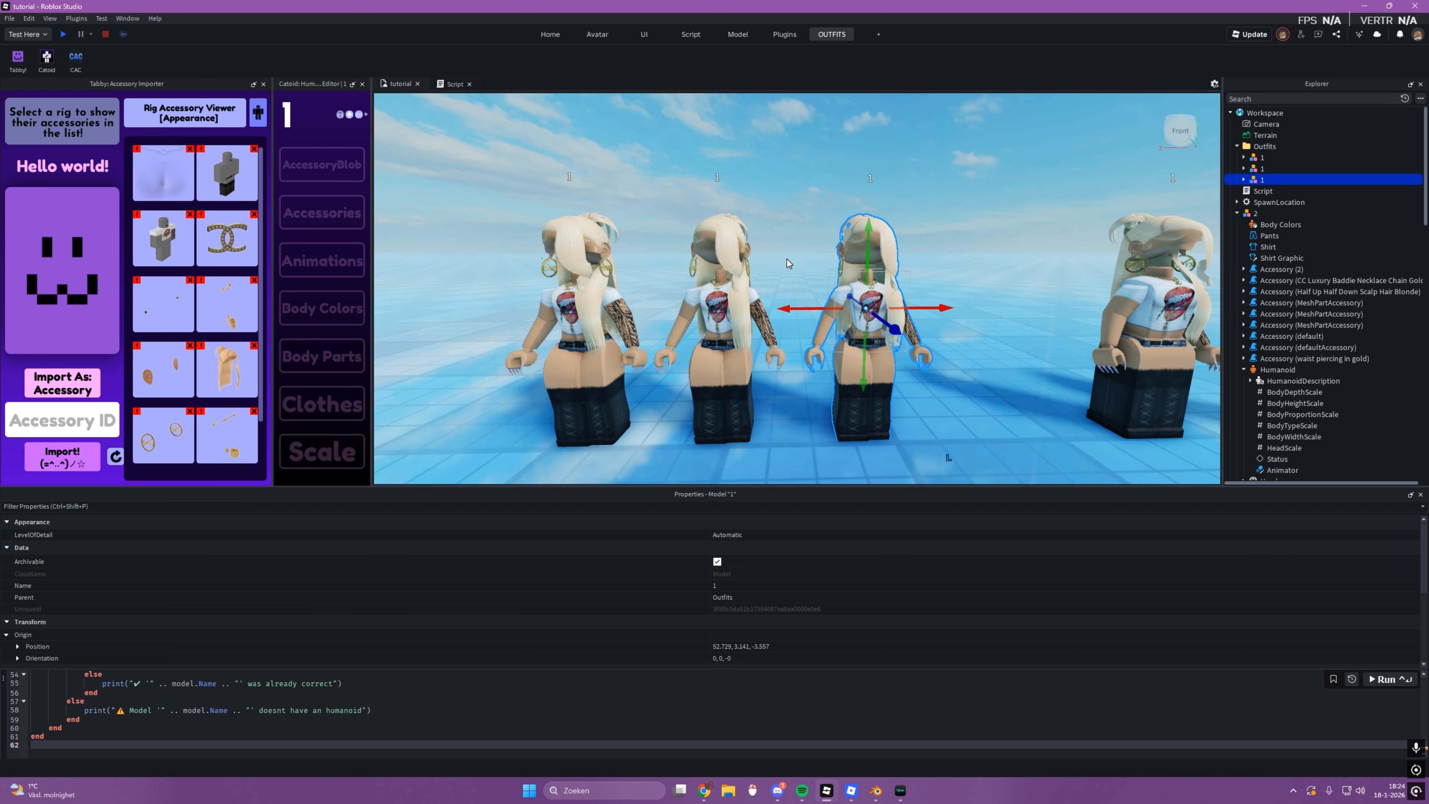
Step: Spawn a fresh copy of the Outfits rig nearest rig 1 from its humanoid description and view it
left_click(349, 117)
key("f")
left_click_drag(826, 338, 888, 374)
key("f")
right_click_drag(953, 345, 954, 345)
left_click(954, 345)
scroll(969, 342, "down", 5)
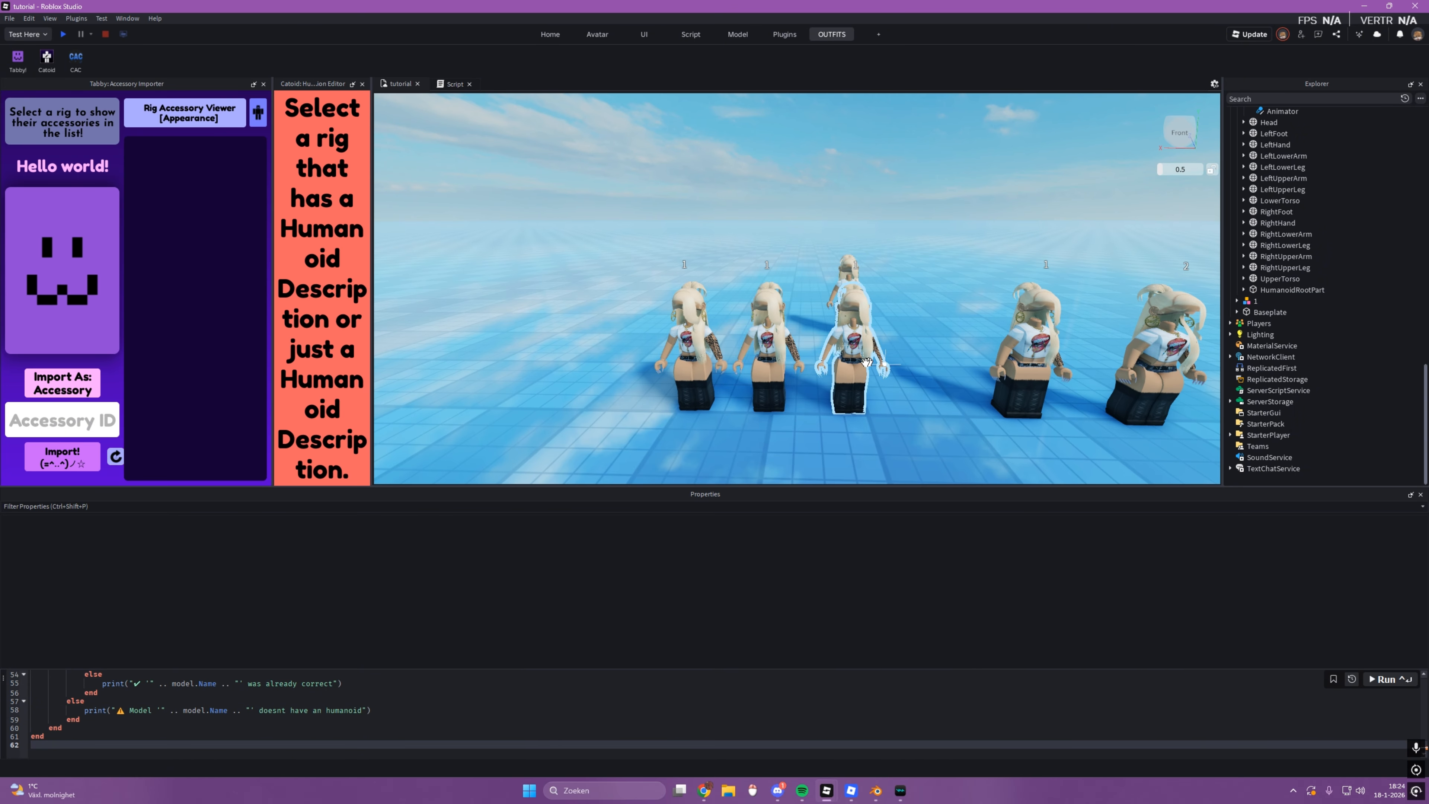
Step: Spawn a fresh copy of the middle Outfits rig from its humanoid description
left_click(866, 361)
key("f")
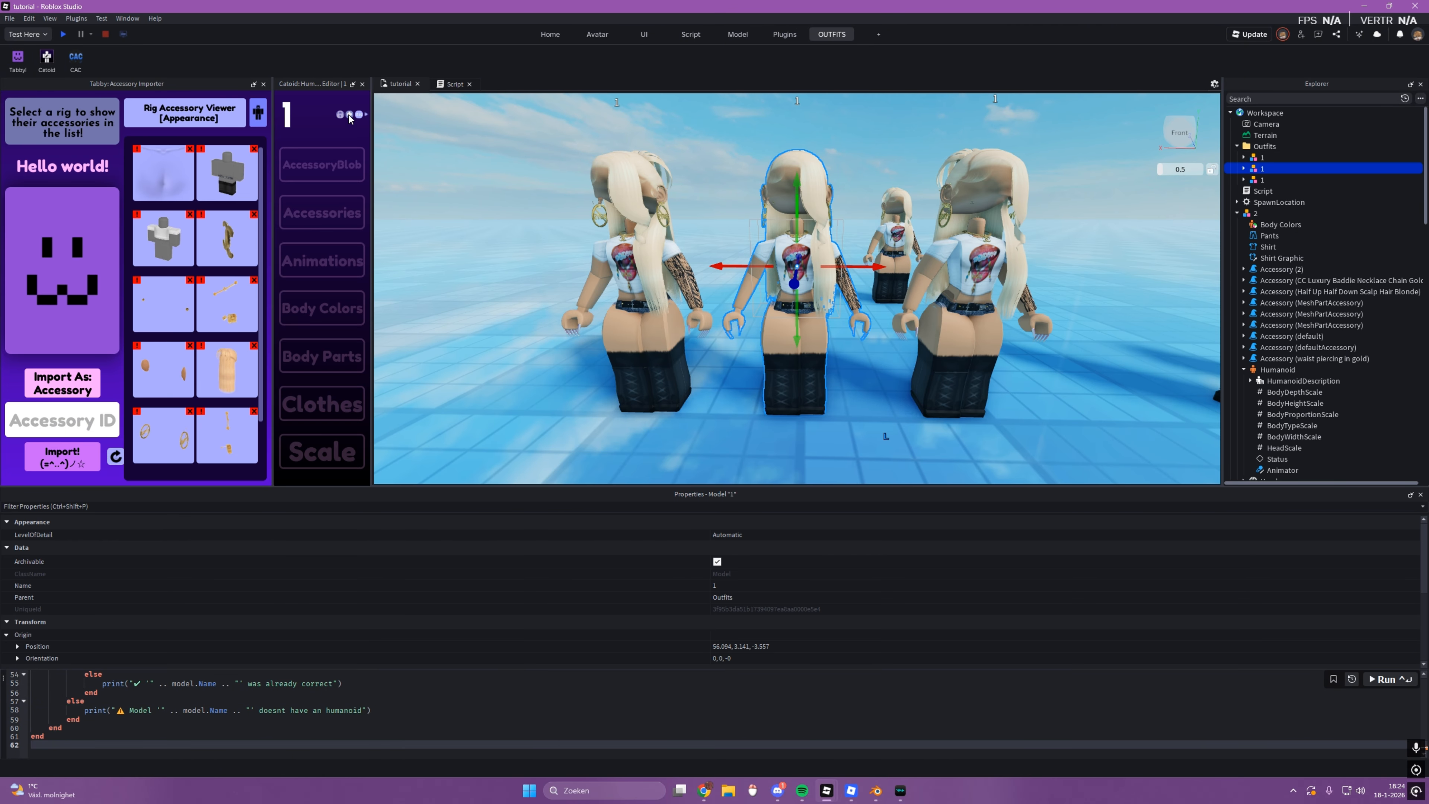
key("ctrl+v")
key("f")
left_click(777, 366)
left_click_drag(794, 307, 837, 321)
scroll(837, 323, "down", 8)
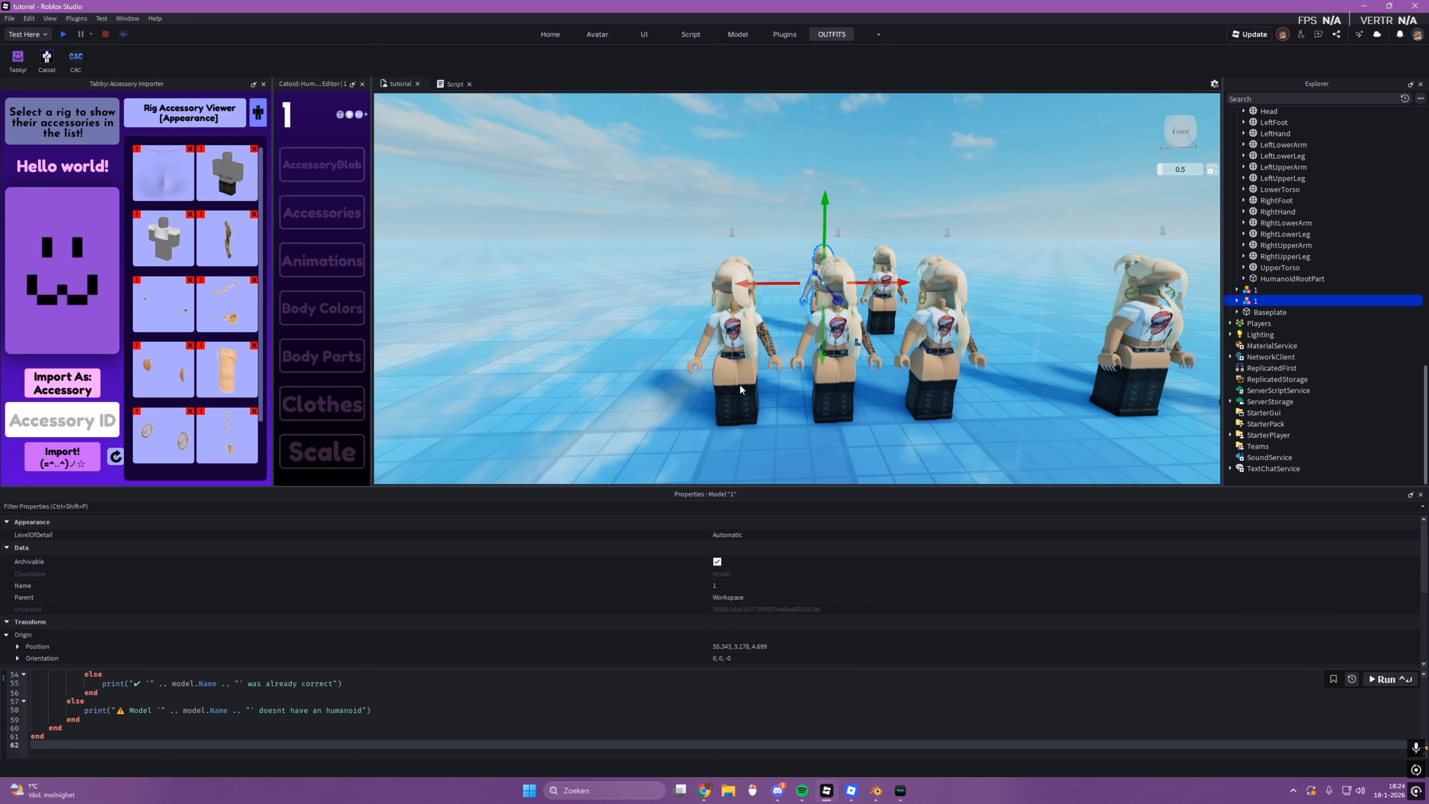
Step: Spawn a fresh copy of the Outfits rig farthest from rig 1 from its humanoid description
left_click(785, 361)
left_click(735, 357)
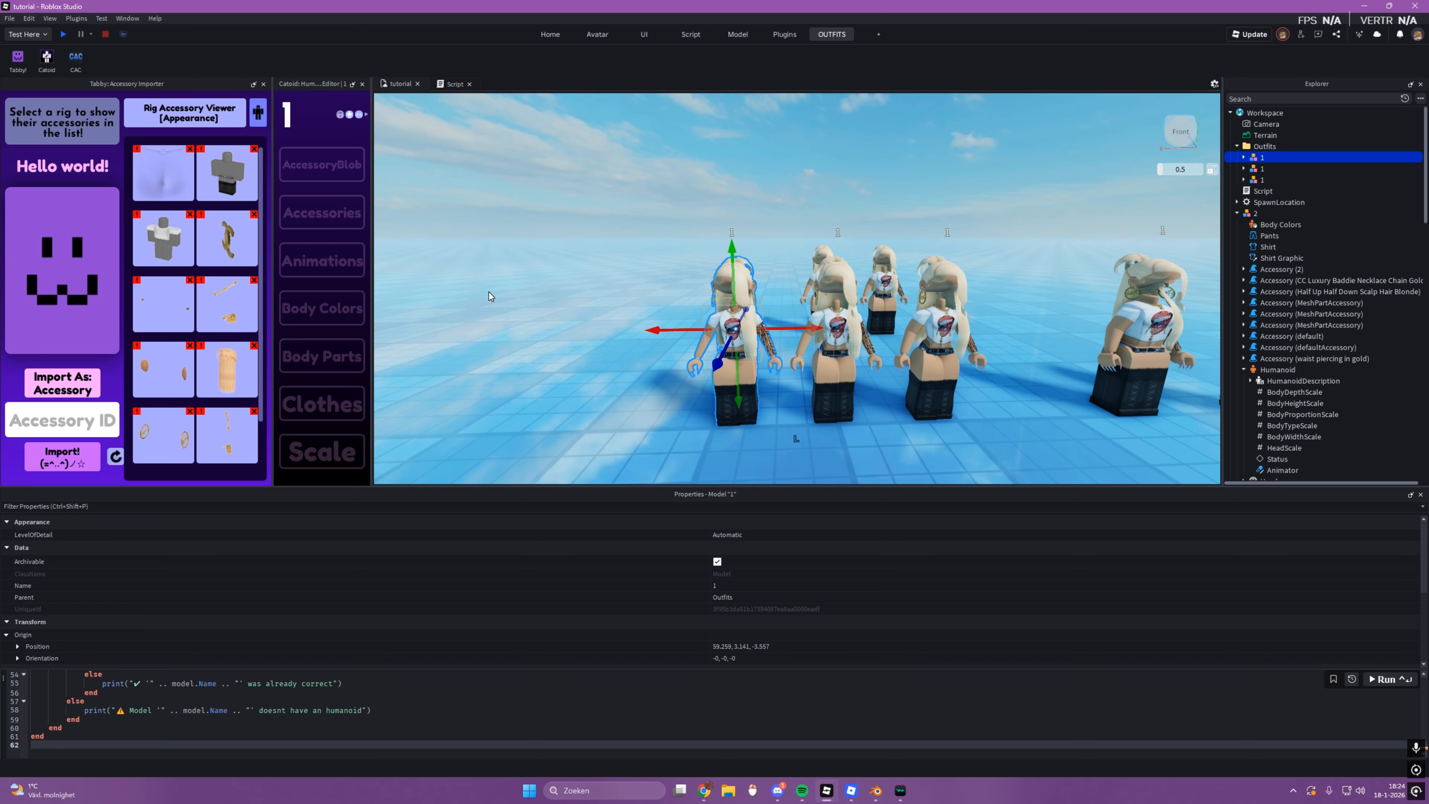
key("ctrl+v")
key("f")
left_click(724, 304)
left_click_drag(725, 298, 704, 418)
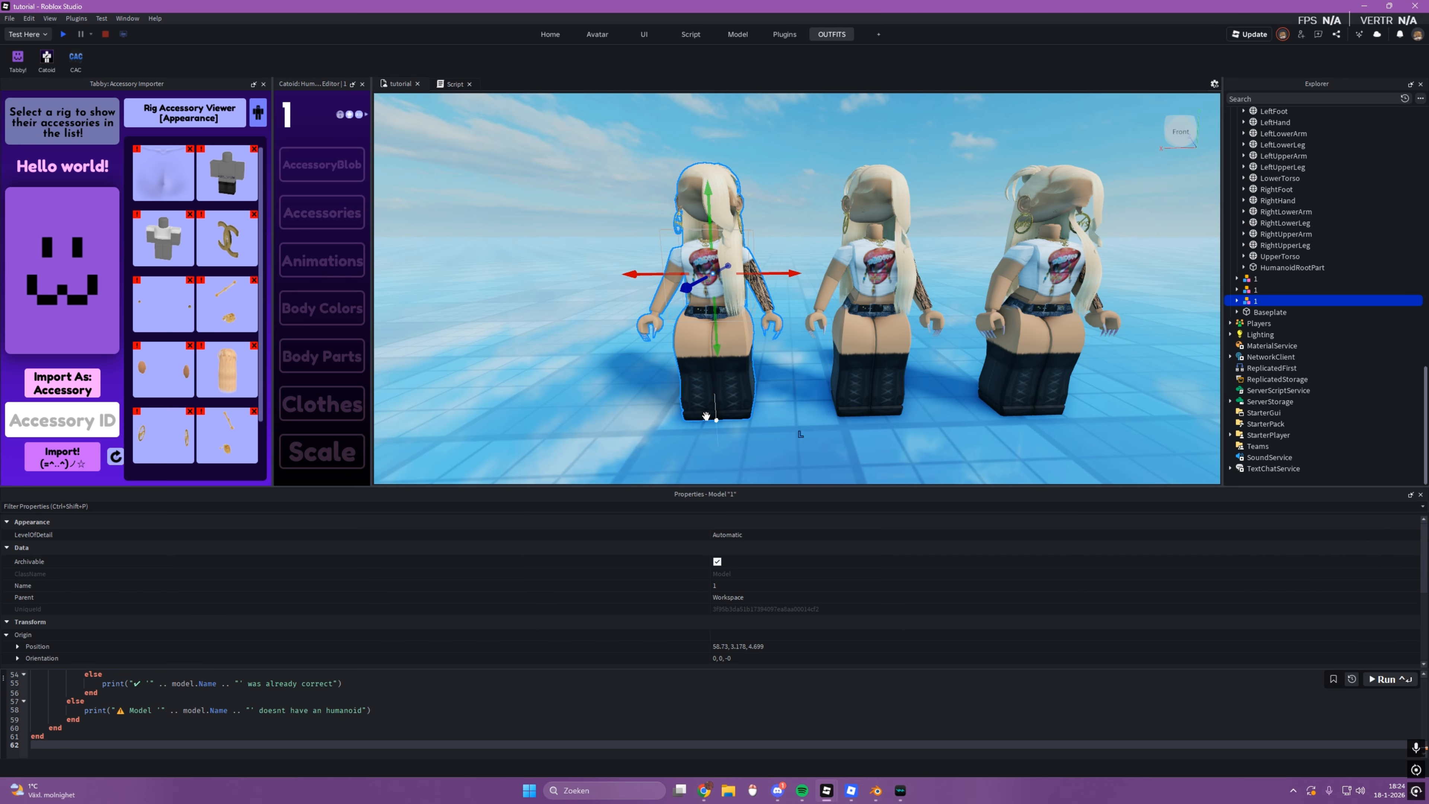
Step: Examine the row of three spawned copies standing behind the original Outfits rigs
key("a")
left_click(625, 421)
key("s")
key("d")
key("w")
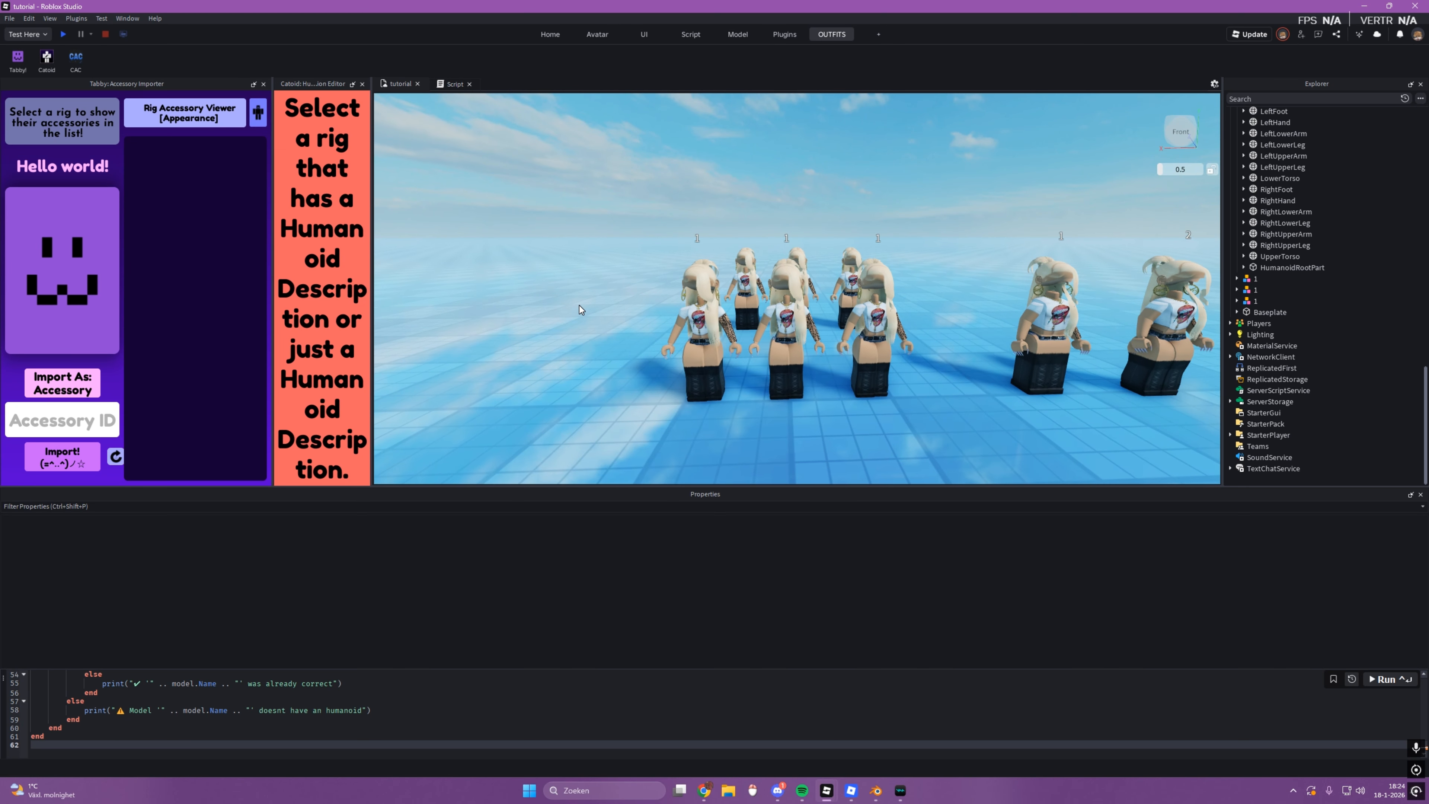
key("s")
right_click_drag(580, 304, 578, 302)
key("w")
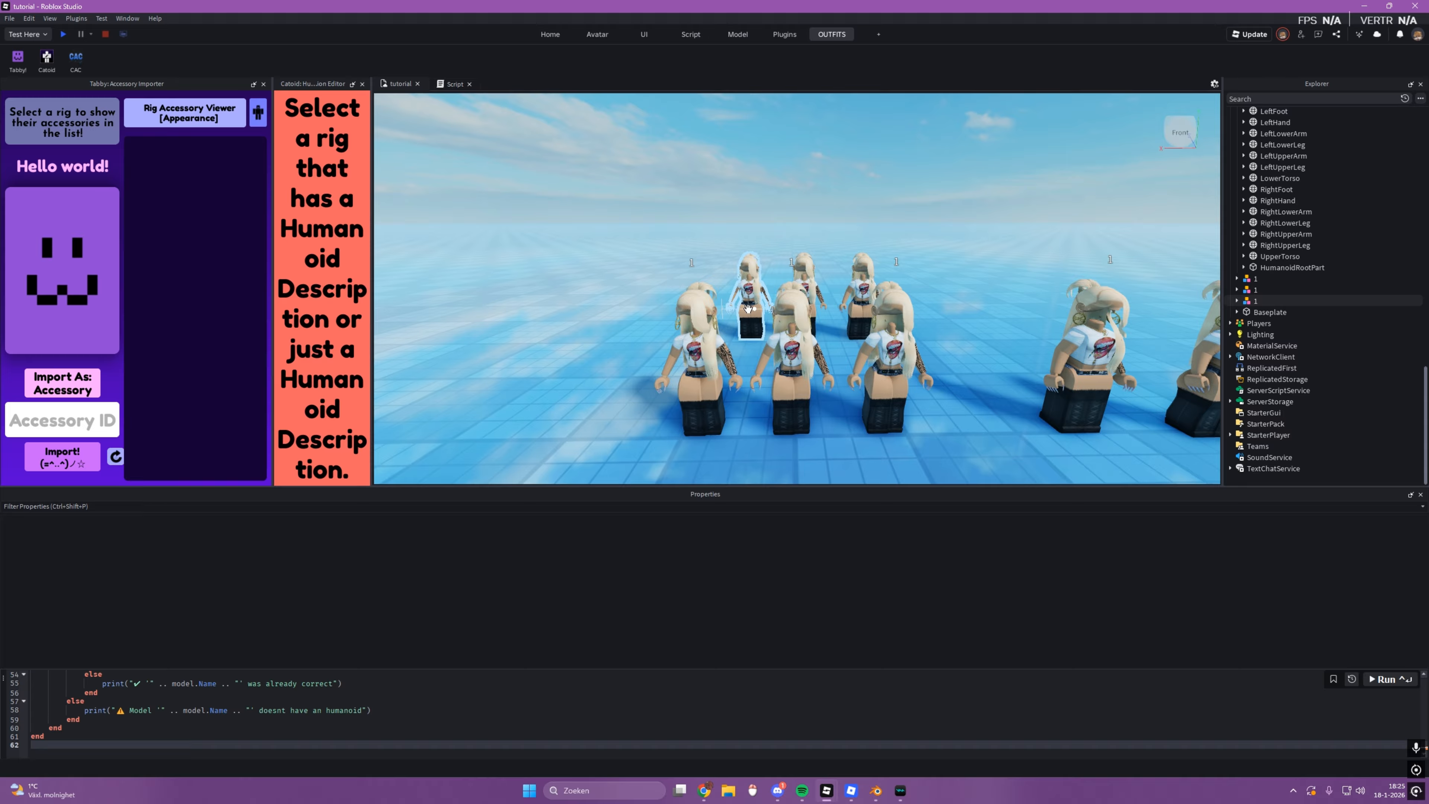
Step: Compare the middle Outfits rig with its spawned copy, framing each one up close
left_click(784, 354)
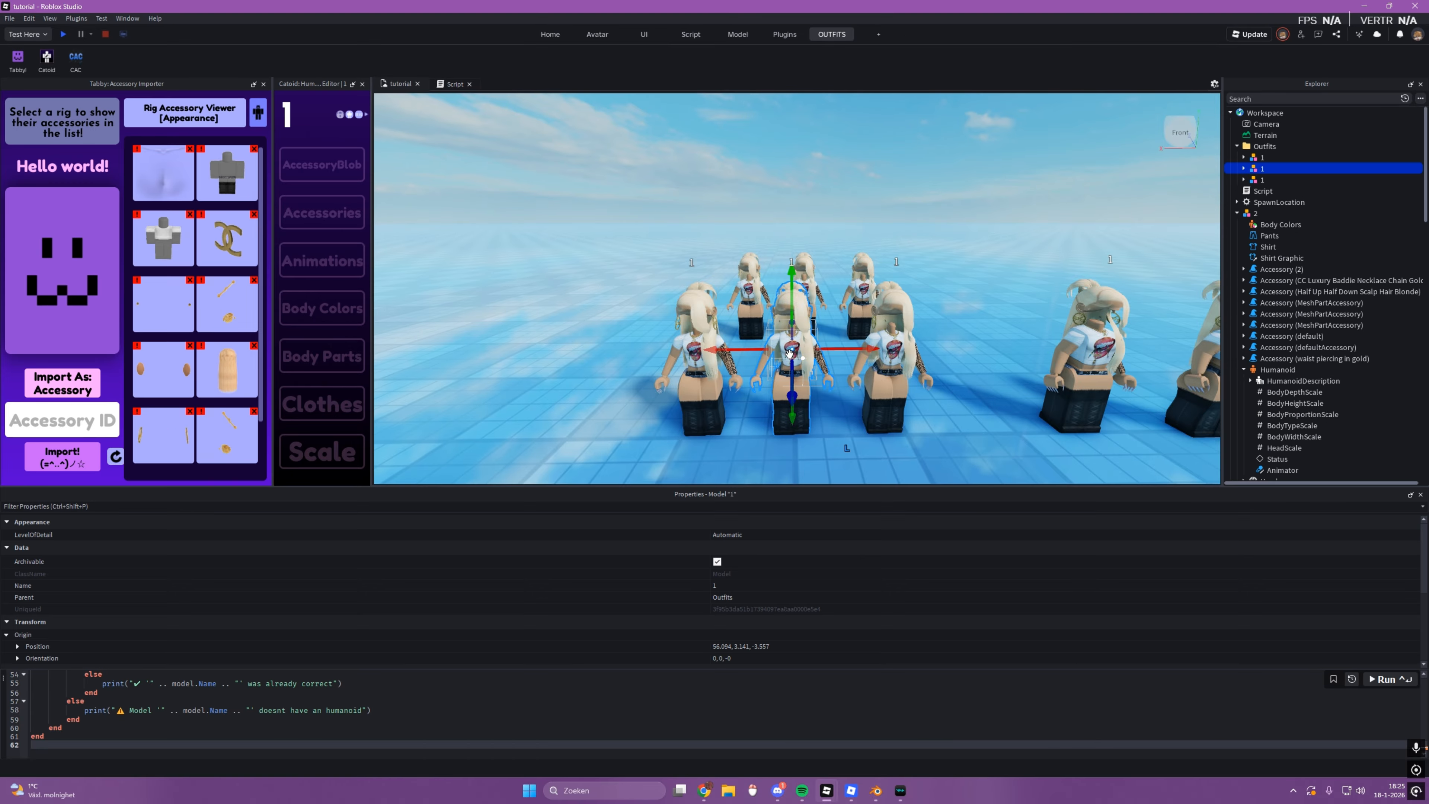
key("f")
right_click_drag(785, 355, 811, 356)
scroll(801, 355, "down", 6)
scroll(811, 355, "up", 3)
scroll(811, 356, "up", 3)
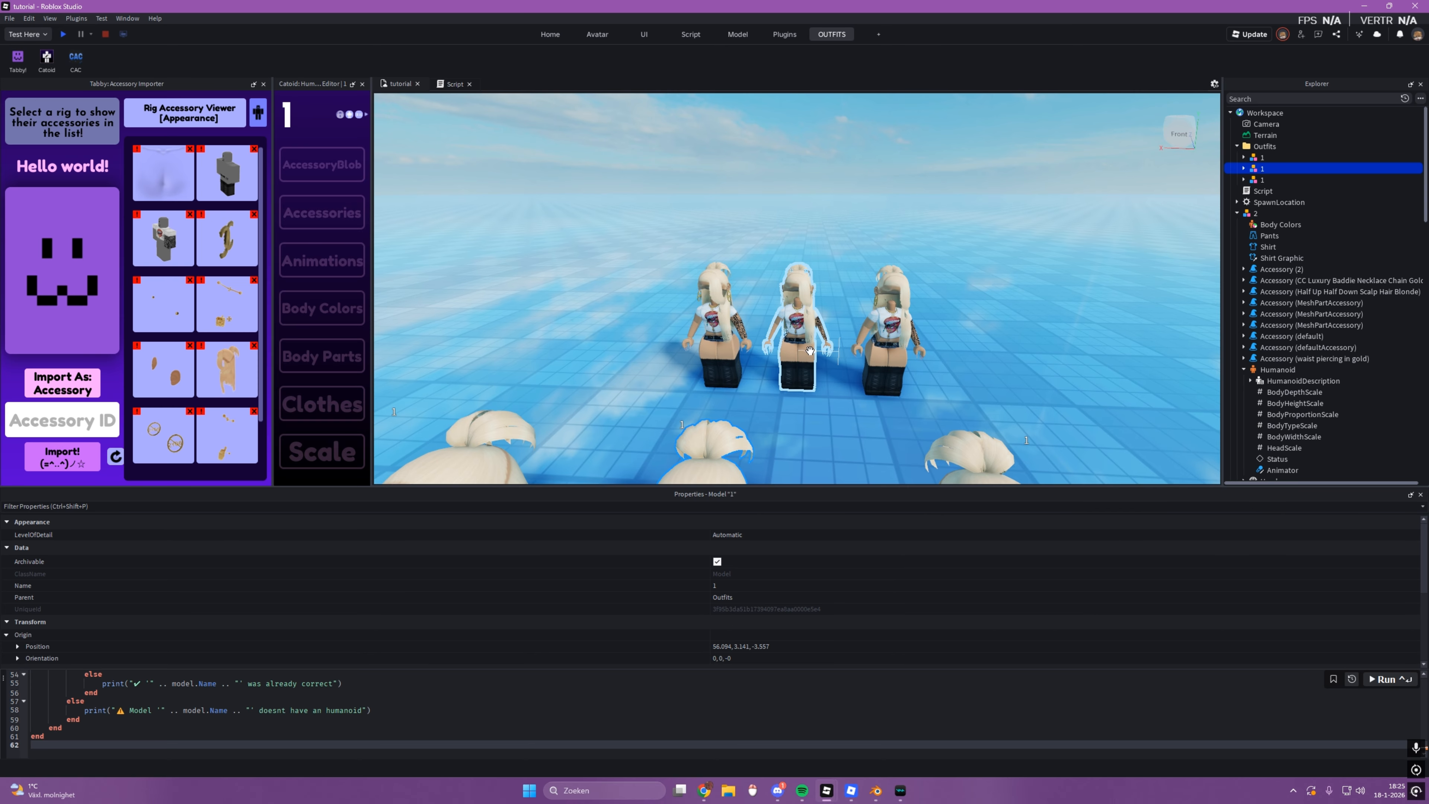
left_click(799, 315)
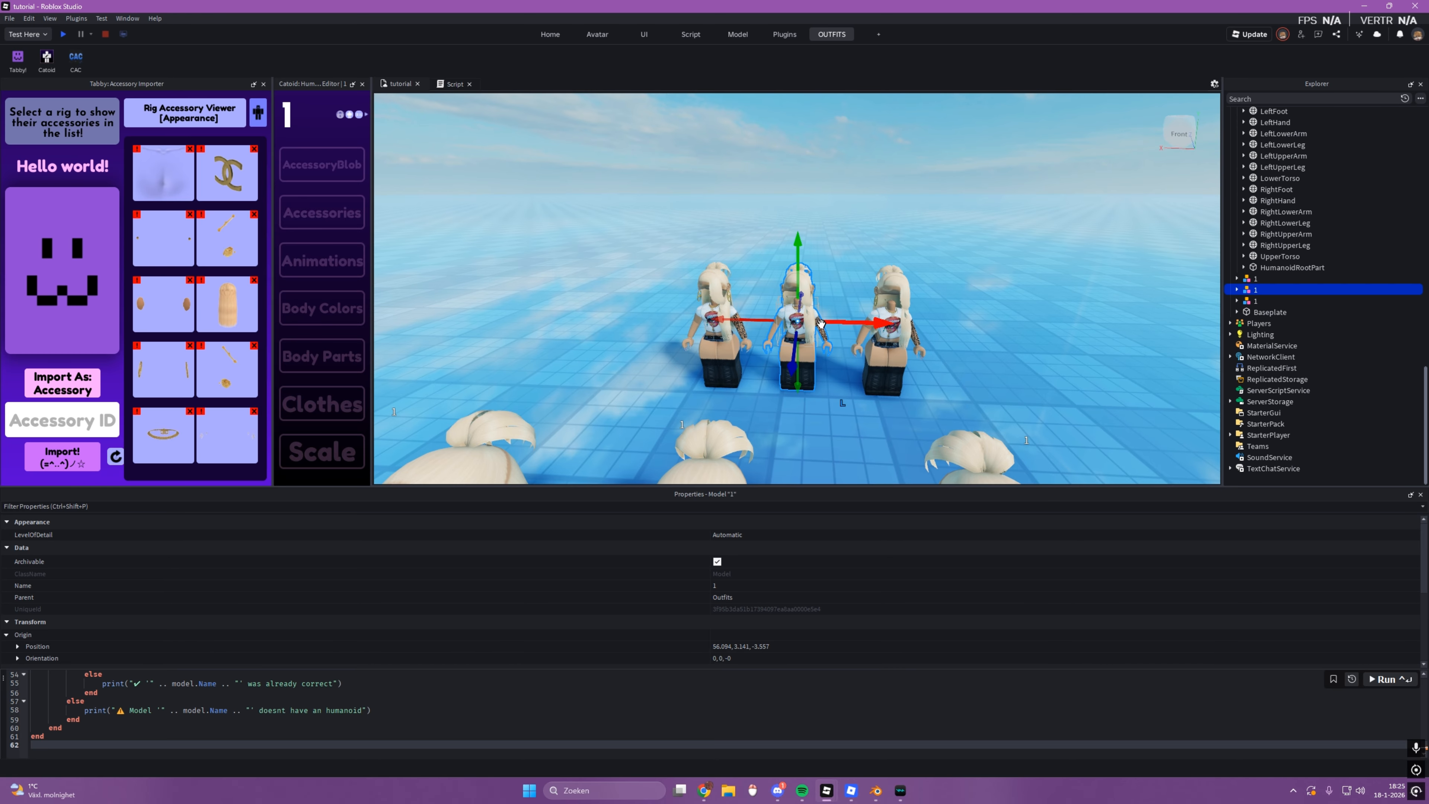
key("f")
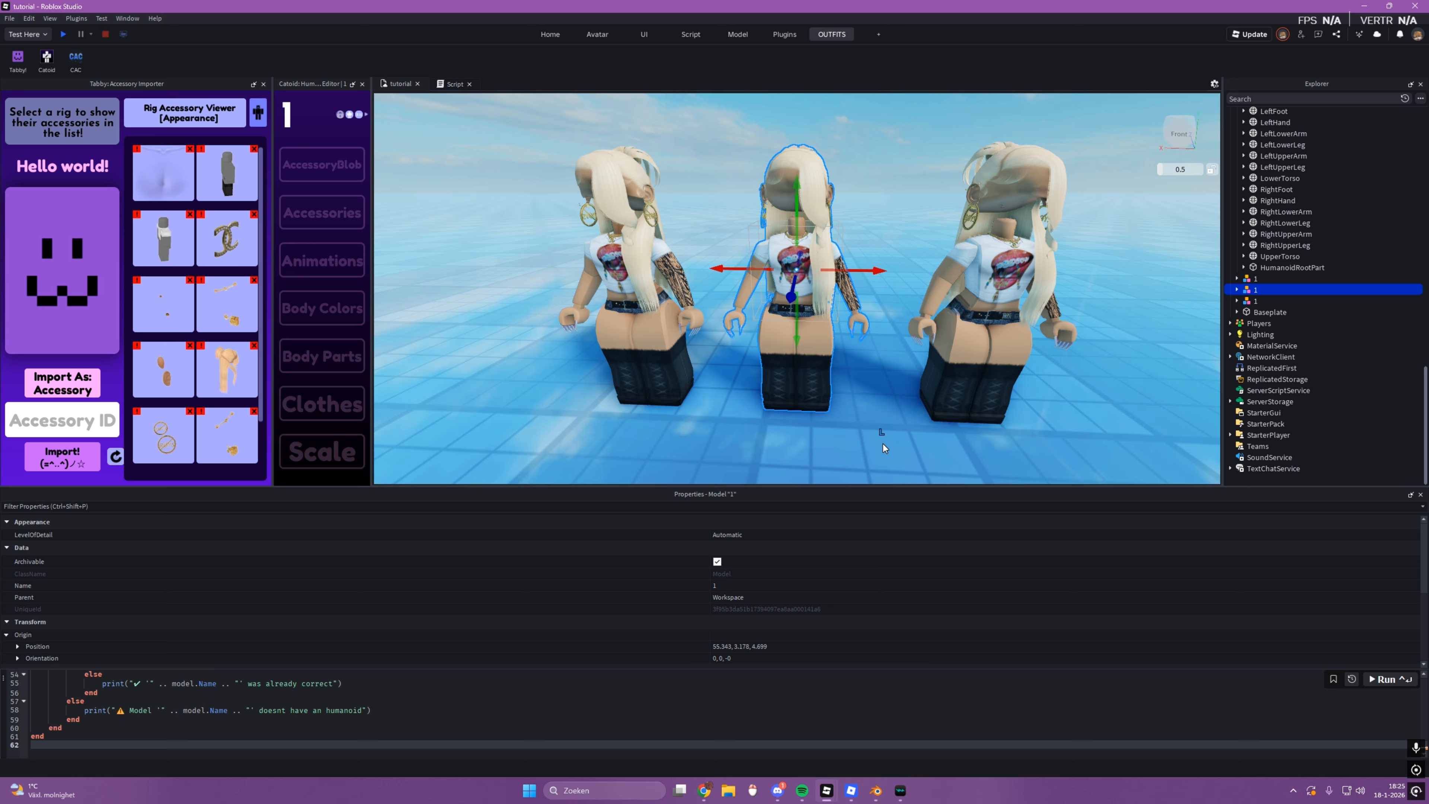
left_click(880, 441)
scroll(881, 434, "down", 5)
scroll(882, 428, "down", 4)
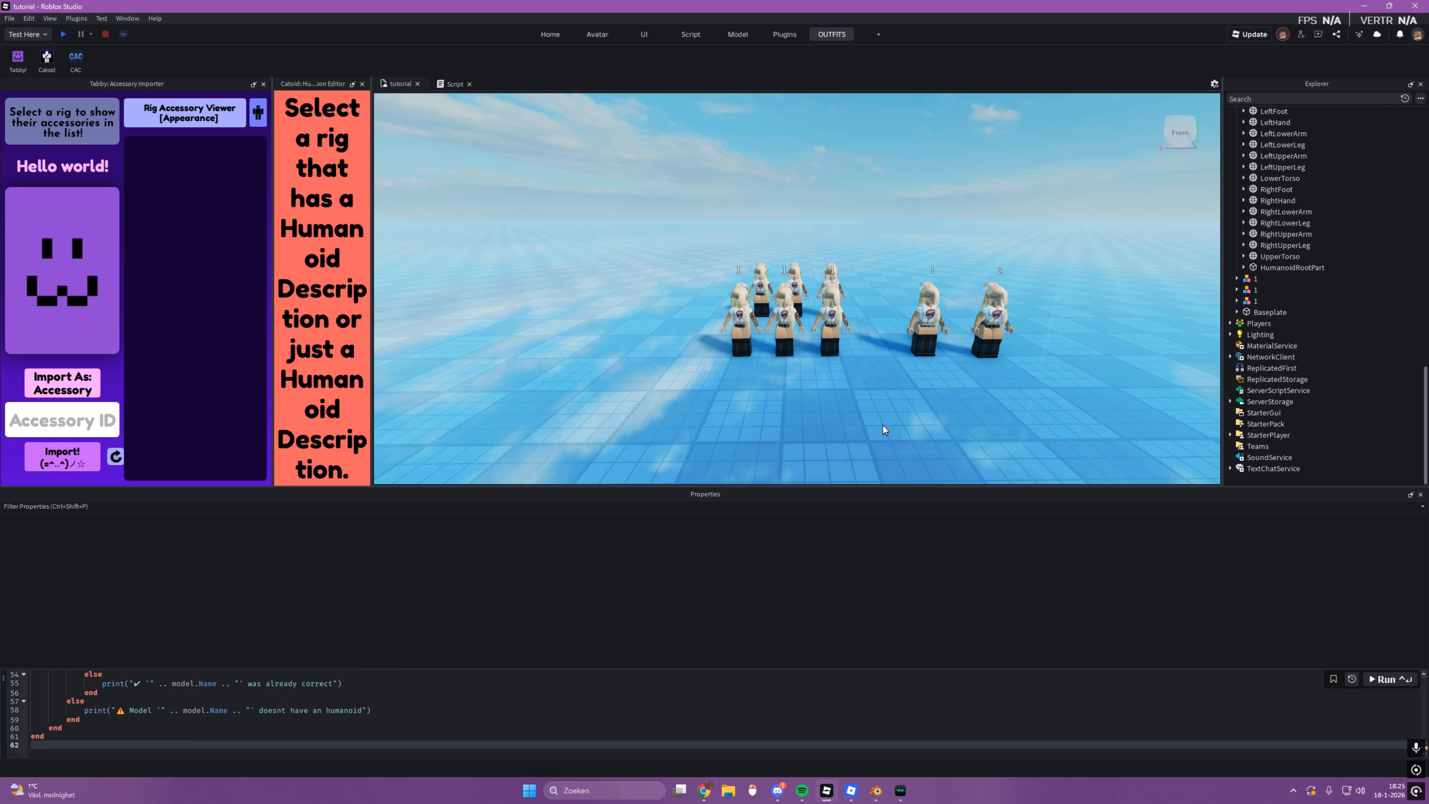
scroll(810, 371, "up", 8)
scroll(794, 355, "down", 6)
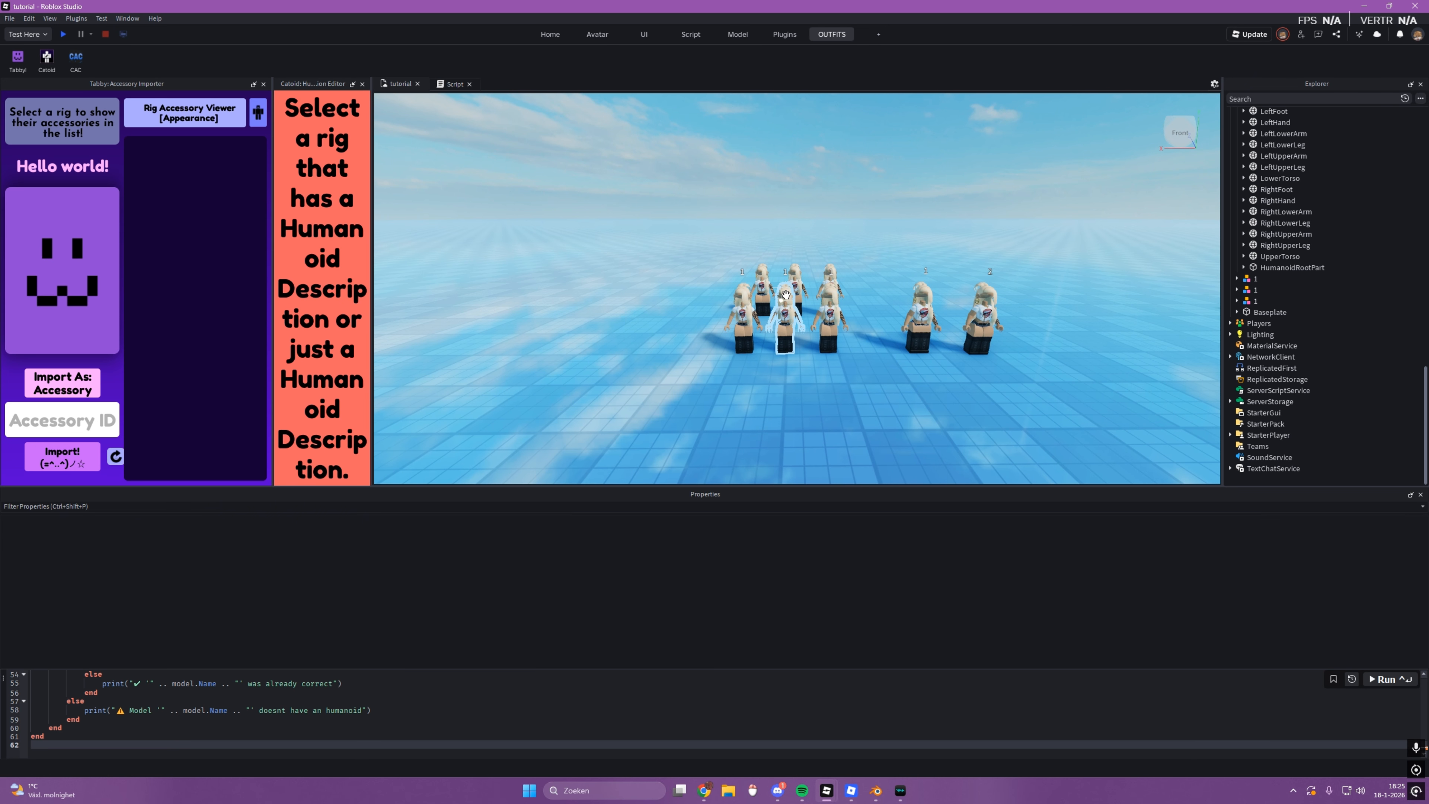
Step: Examine the body shape of the middle spawned copy and the copy farthest from rig 1
left_click(784, 331)
scroll(788, 315, "up", 6)
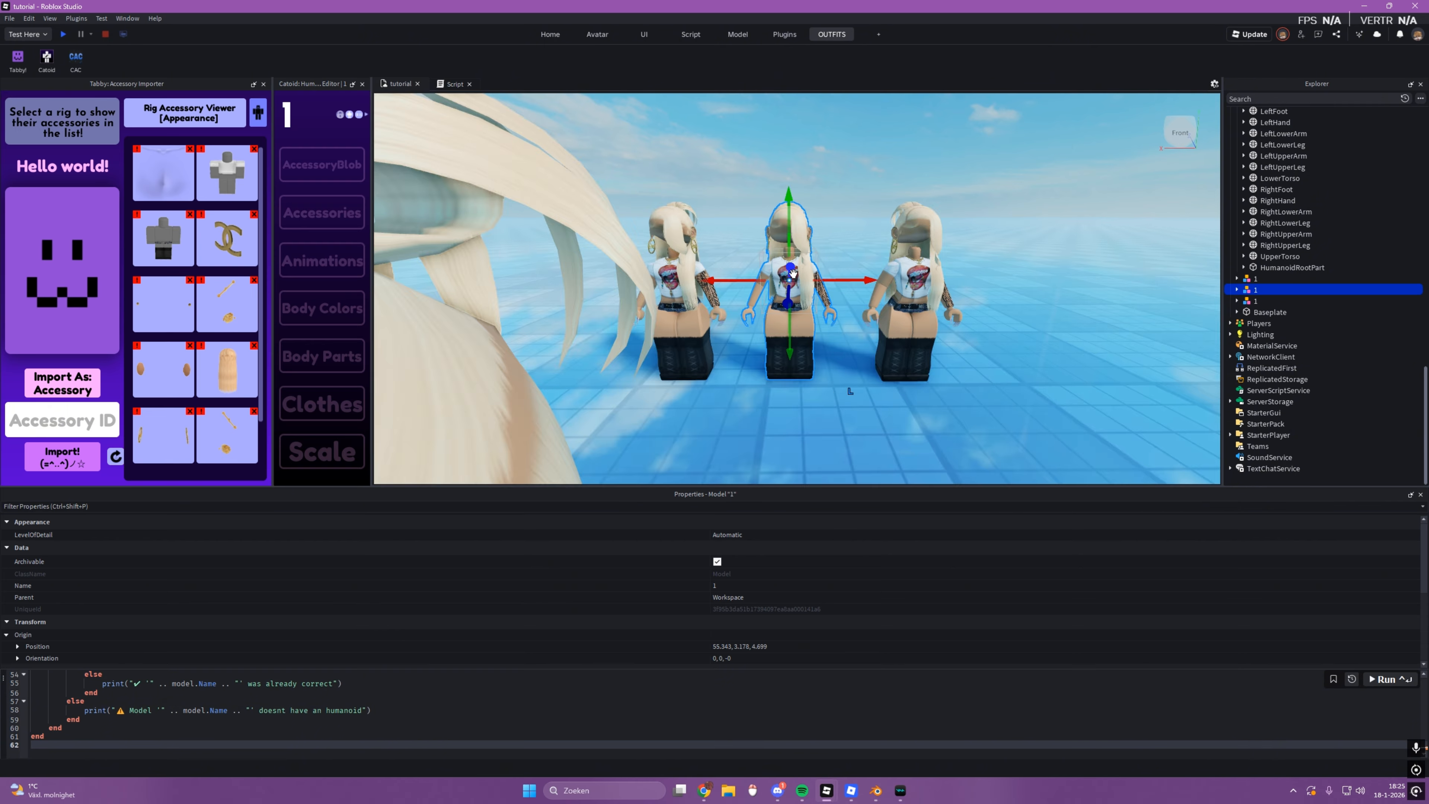
key("w")
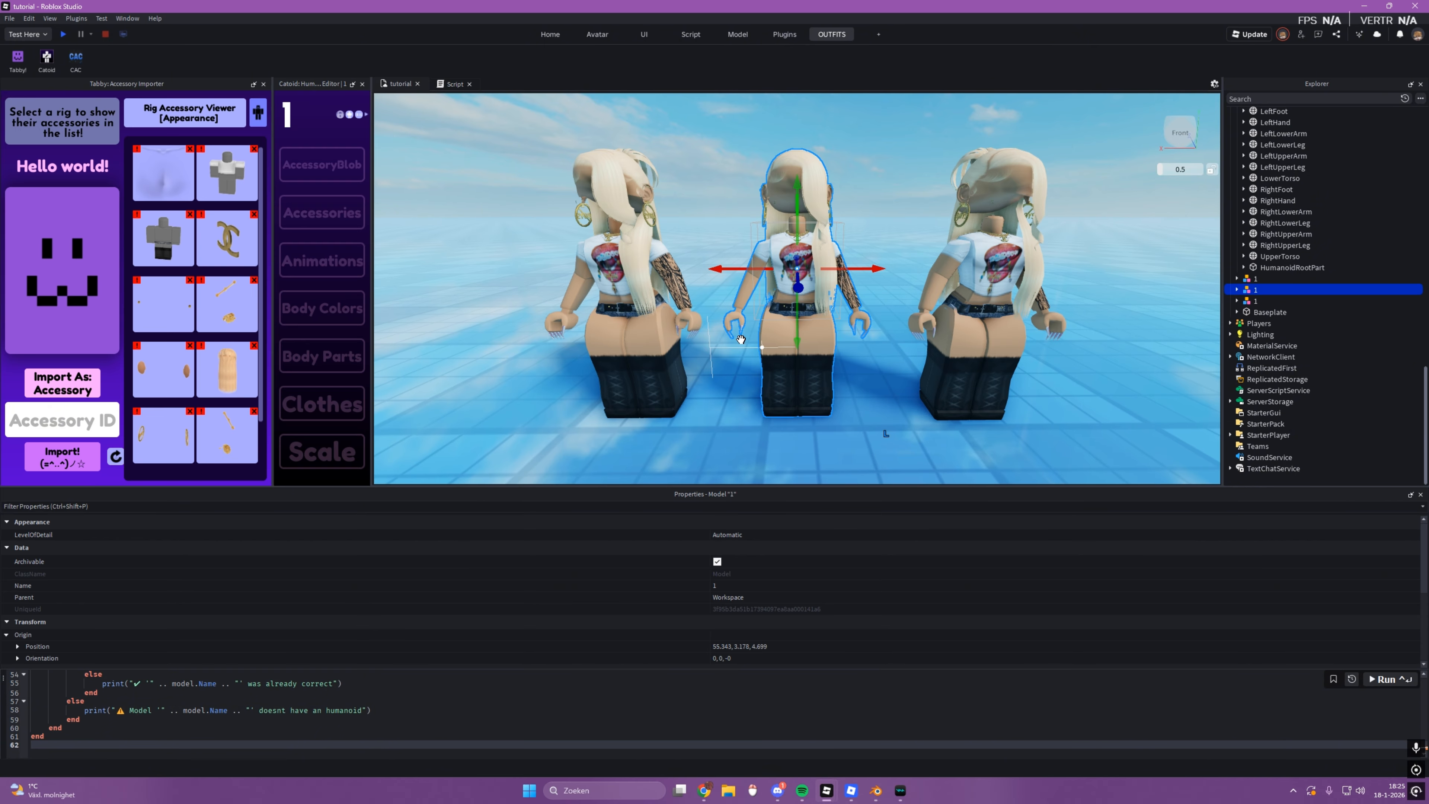
left_click(633, 293)
key("a")
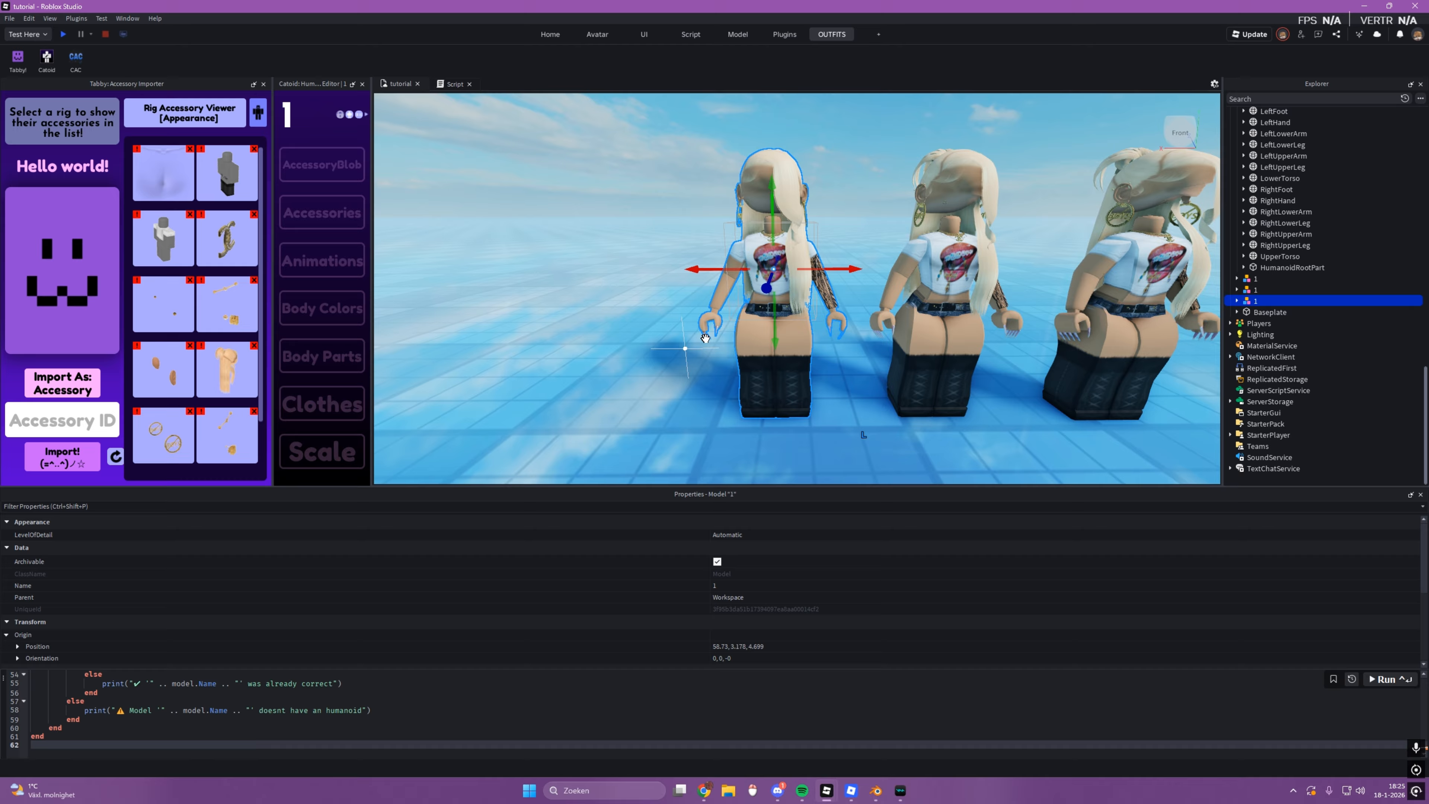
left_click(633, 353)
left_click(749, 332)
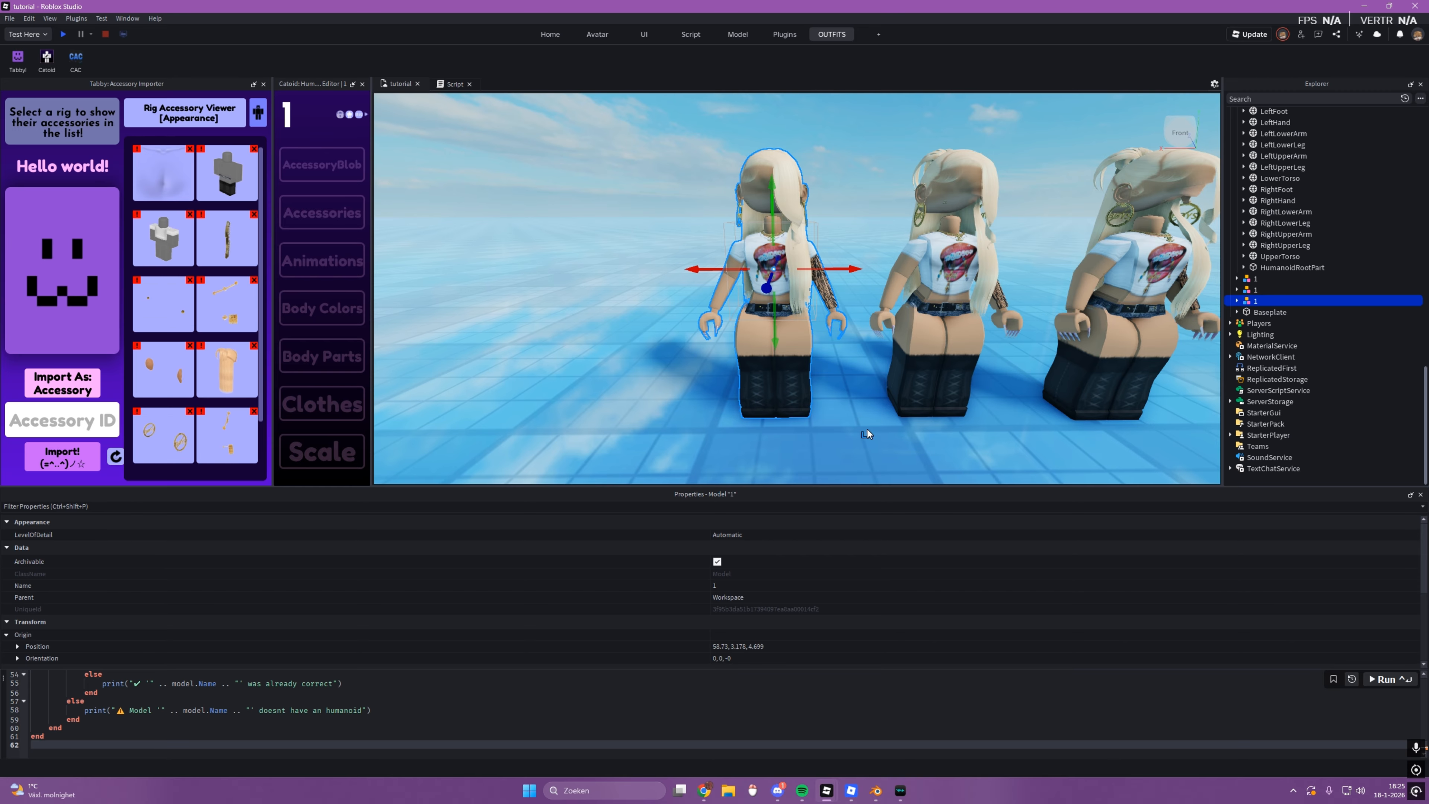
left_click(702, 394)
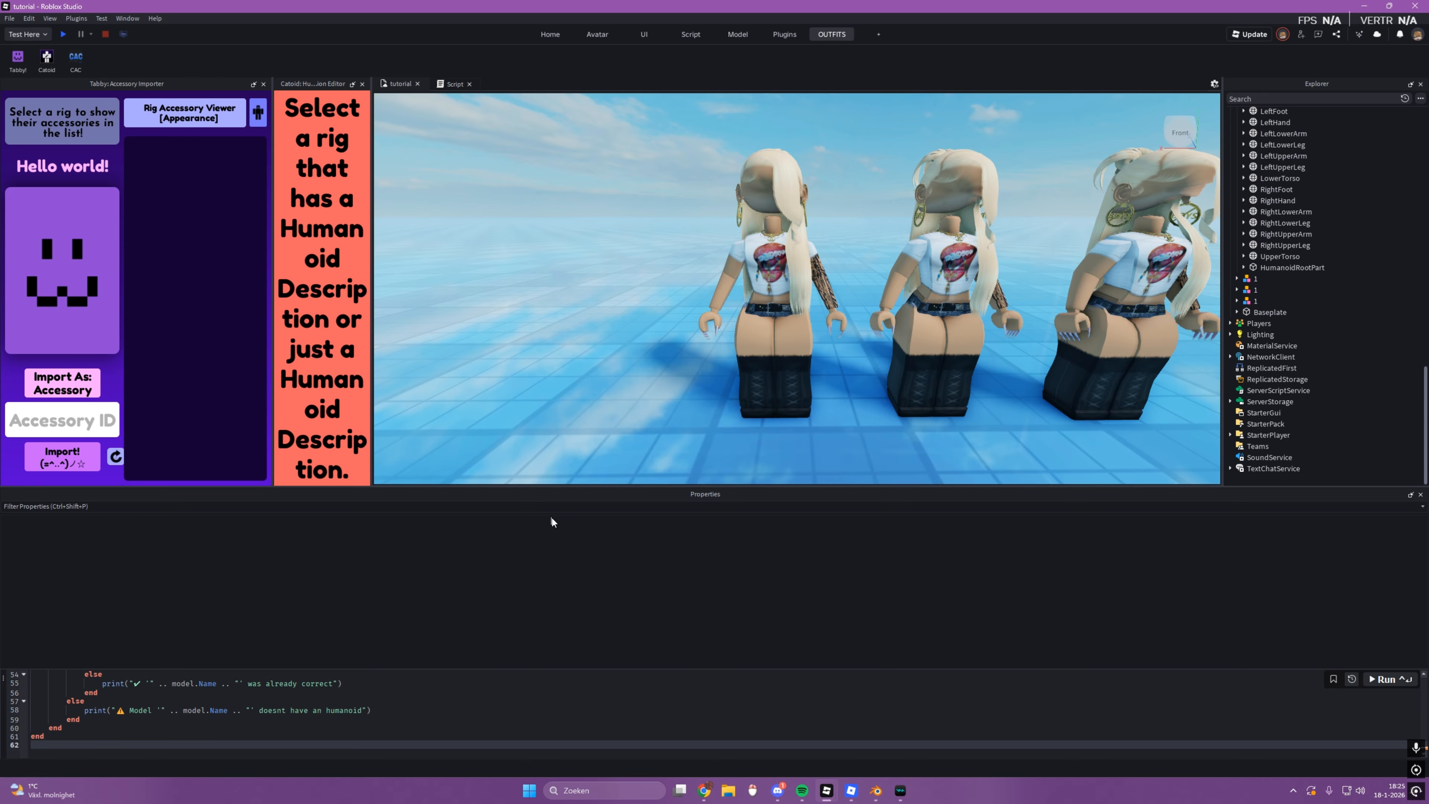
scroll(677, 384, "down", 3)
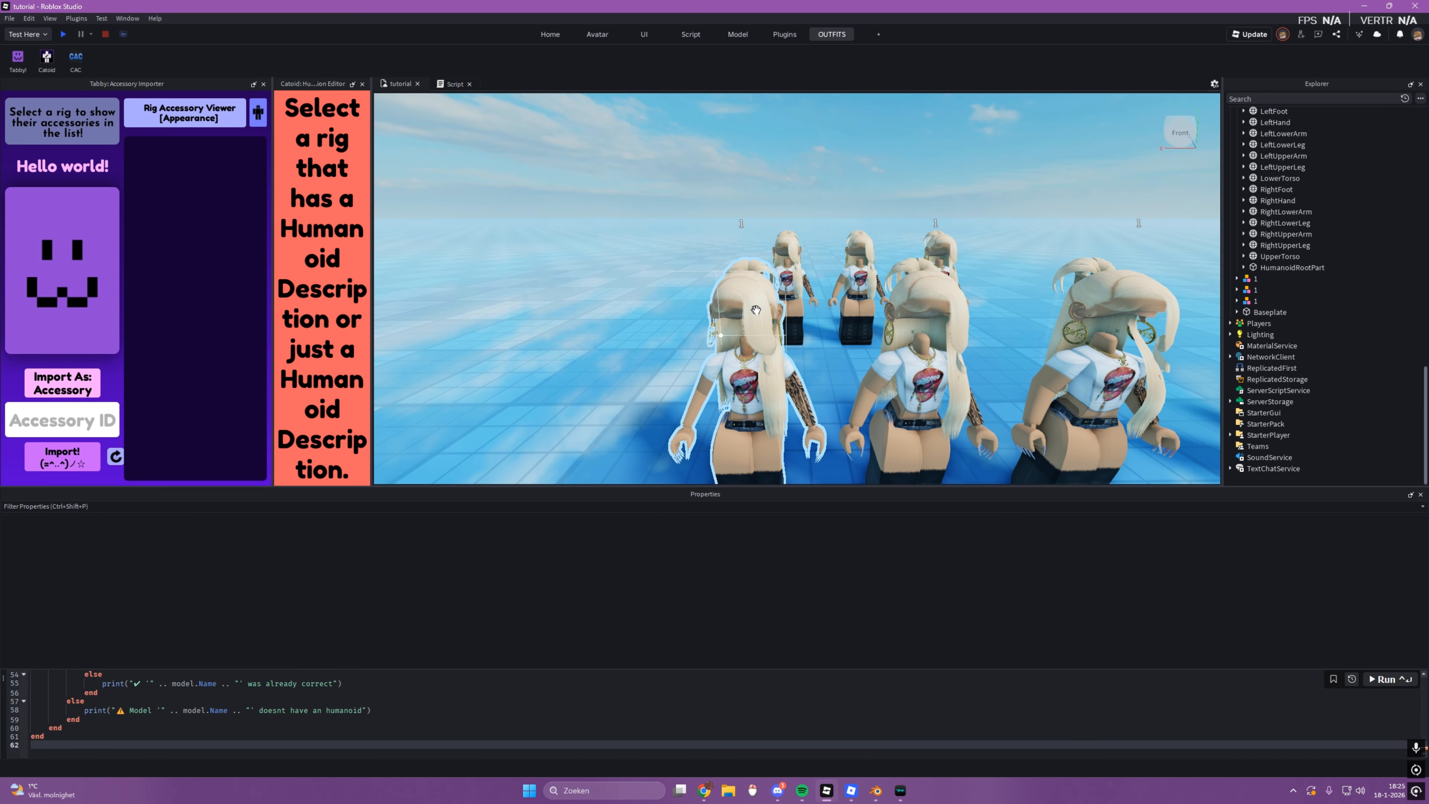
Step: Try lowering the spawned copy farthest from rig 1 by about 1.43 studs, and undo the move
left_click(791, 253)
scroll(791, 250, "up", 3)
left_click_drag(775, 206, 776, 275)
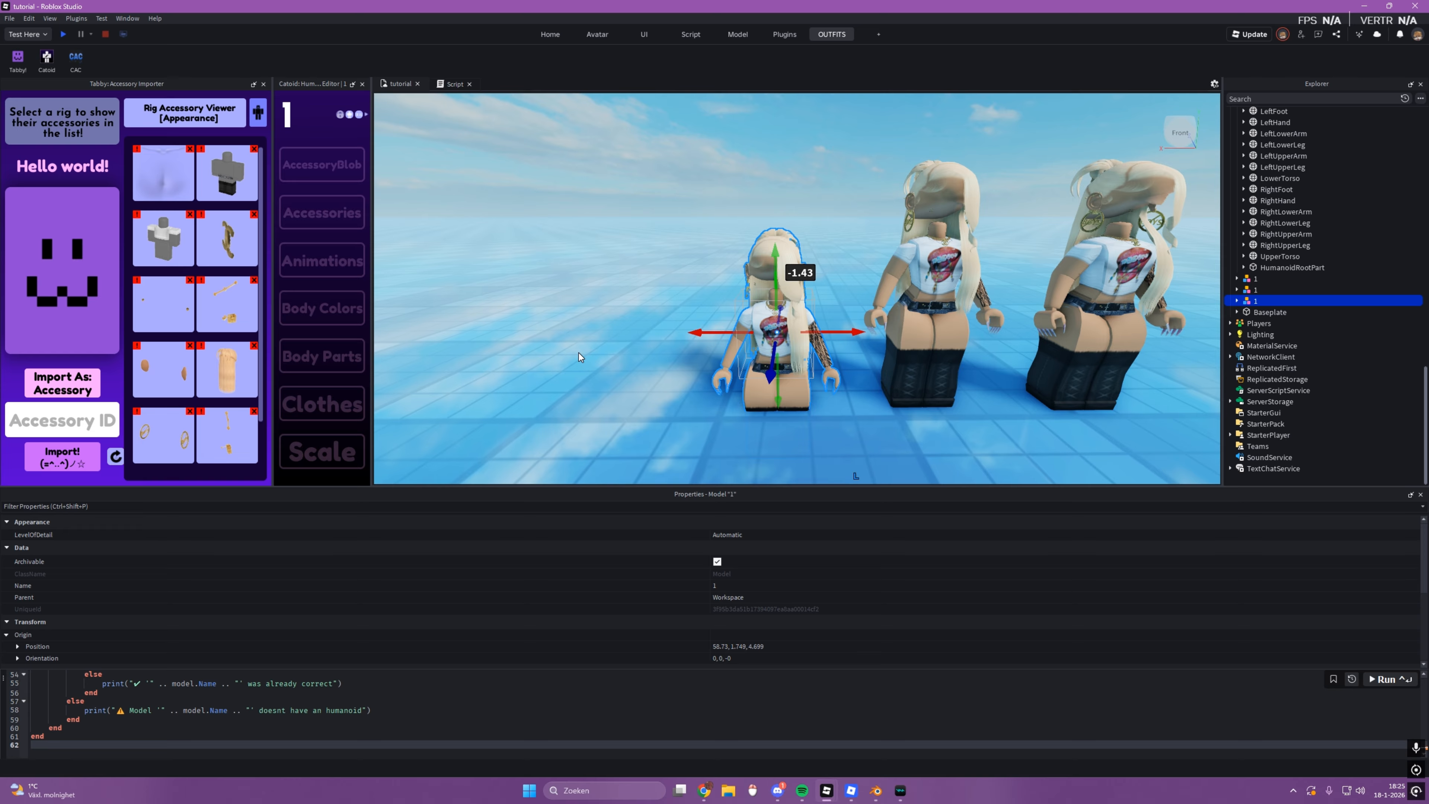
left_click(844, 361)
key("ctrl+z")
key("ctrl+z")
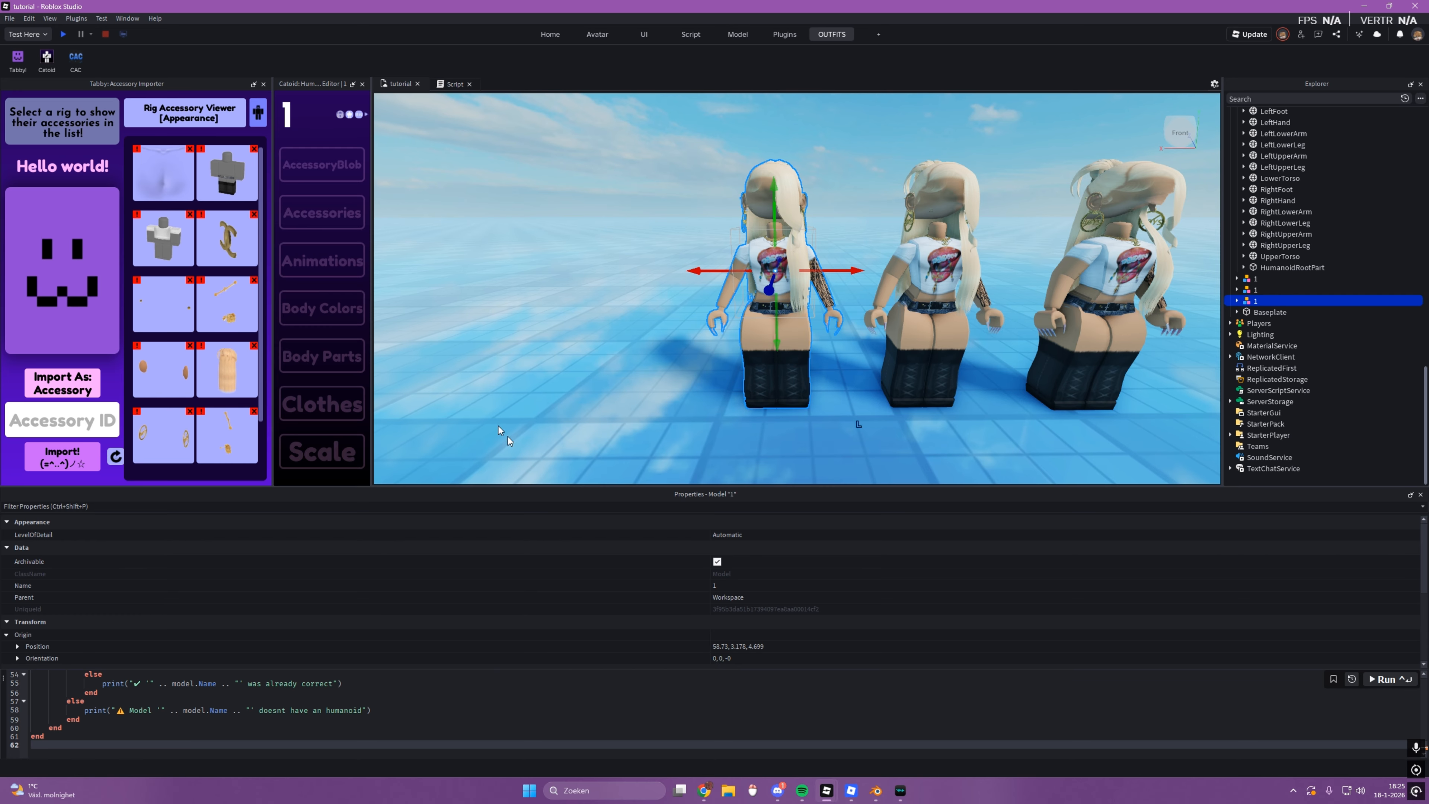
Step: Inspect the spawned copies up close and compare their row with the original Outfits rigs in front
left_click(570, 405)
scroll(776, 273, "up", 2)
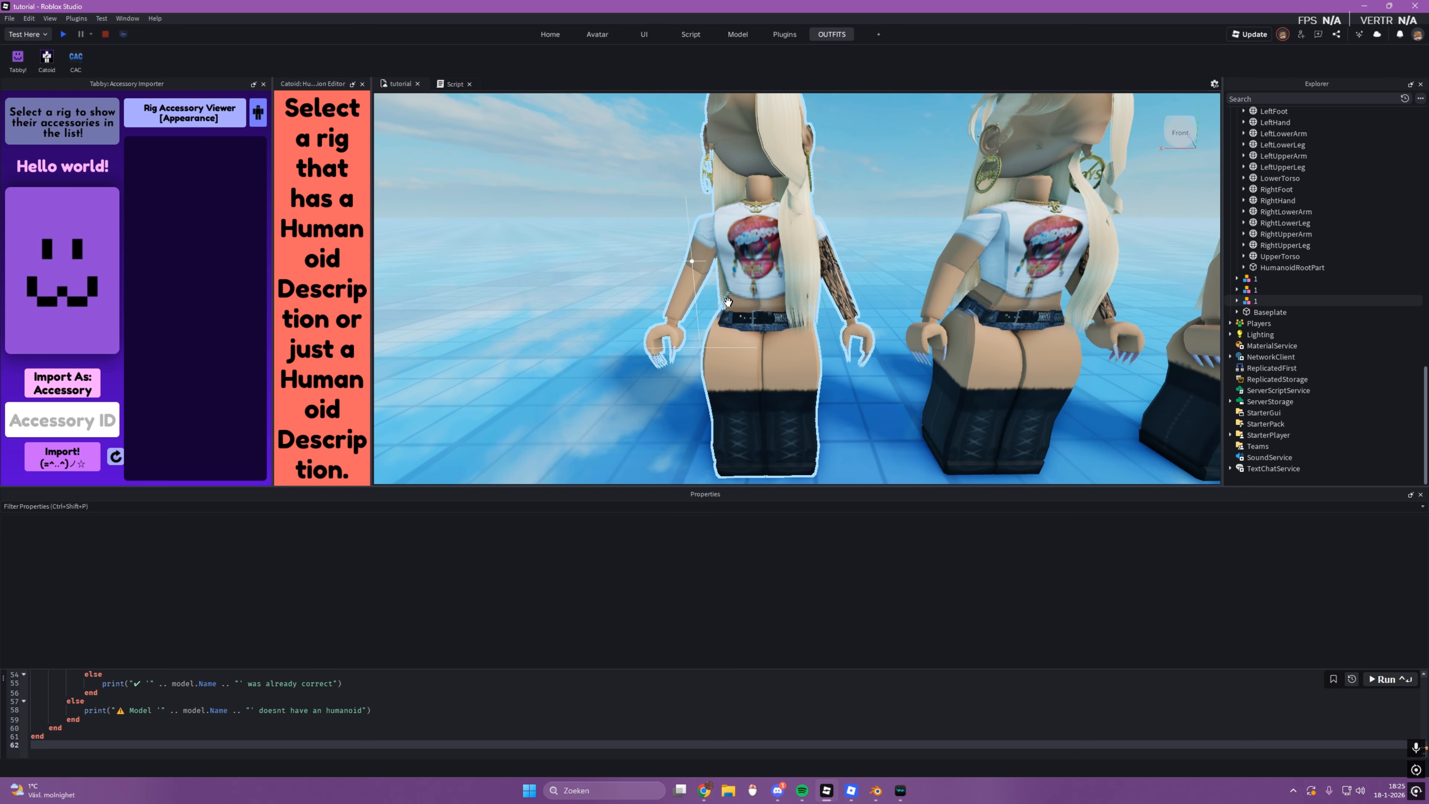
scroll(776, 273, "down", 4)
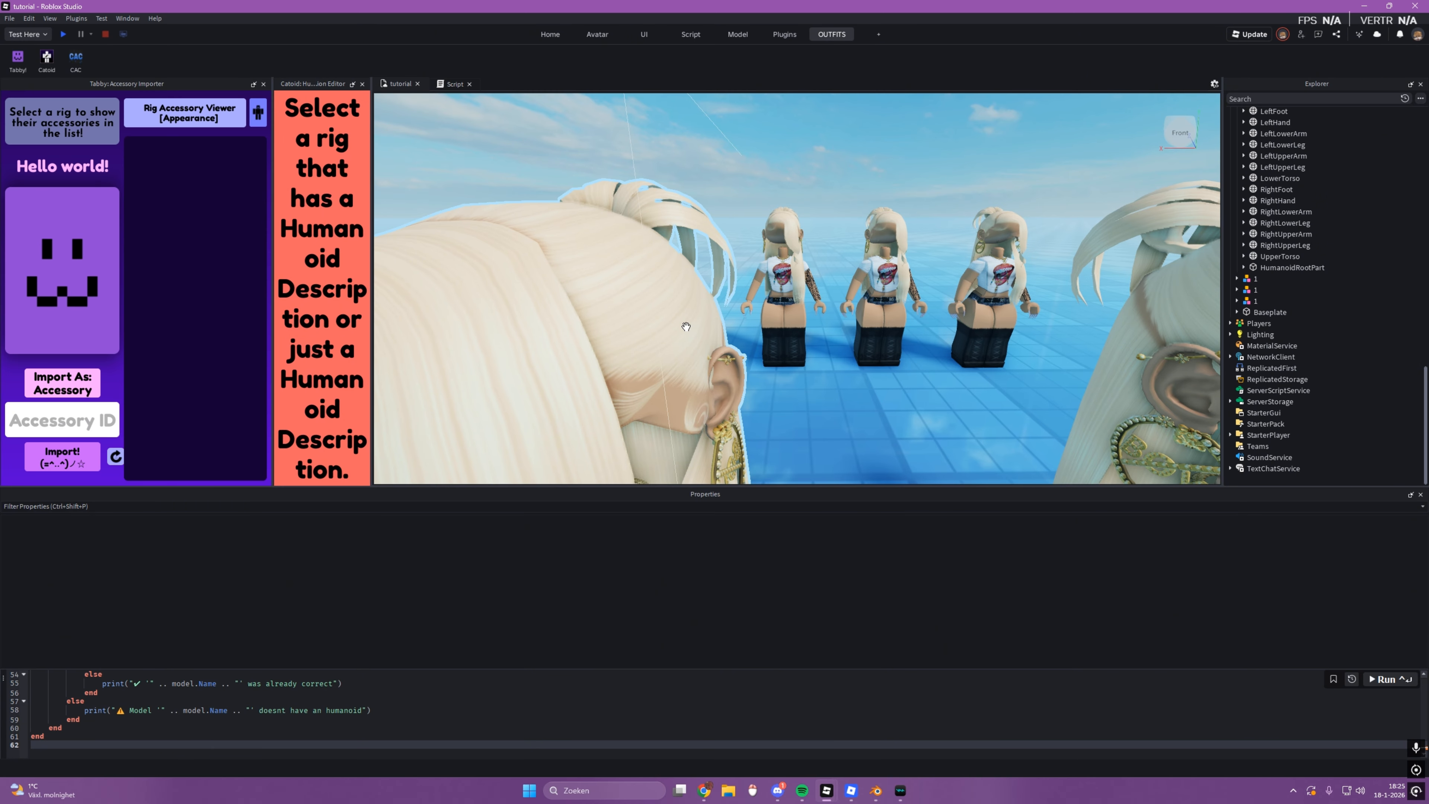
scroll(664, 292, "down", 4)
left_click(765, 403)
left_click(806, 423)
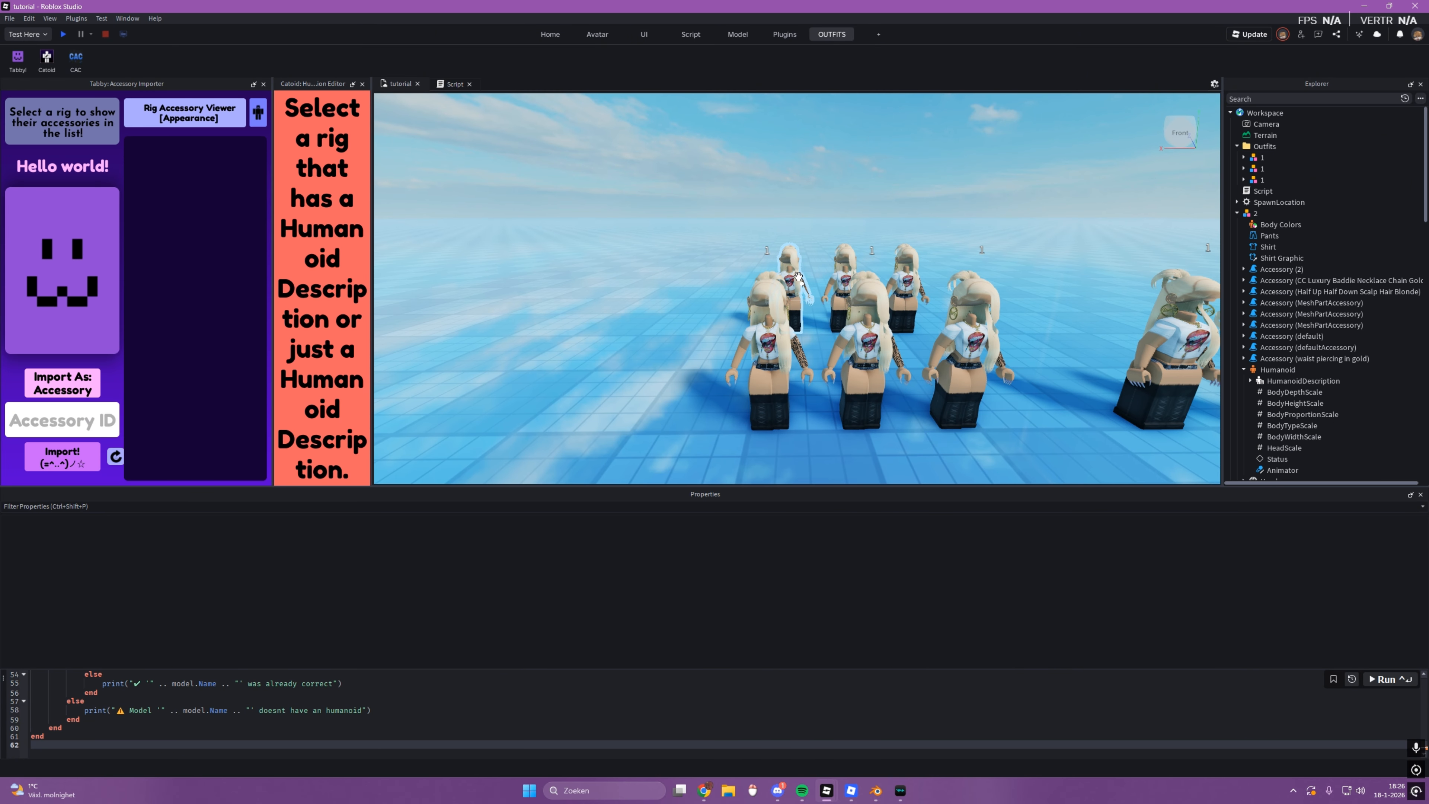
key("s")
key("d")
key("w")
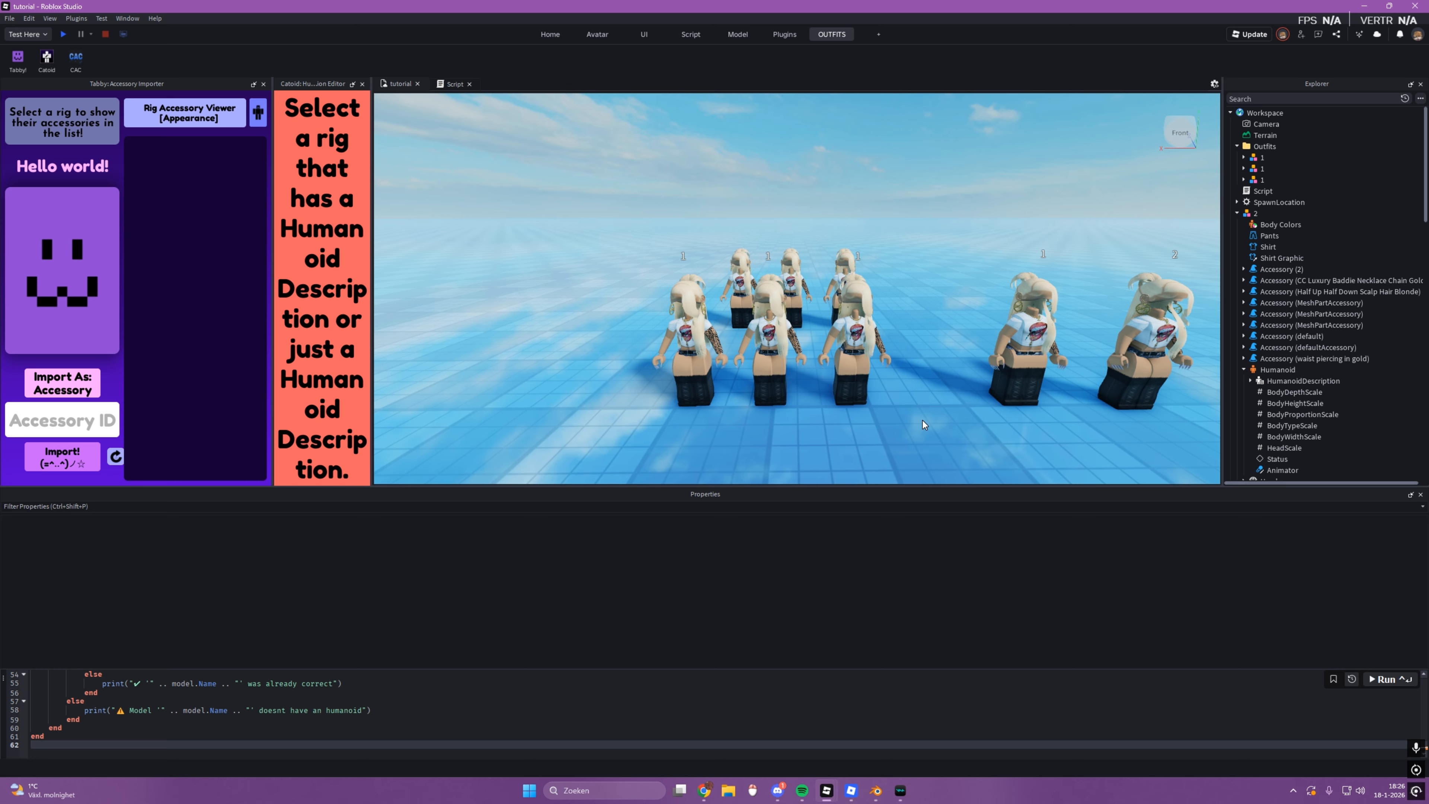
Step: Delete the three original Outfits rigs and move their three spawned copies 8 studs forward into their place
left_click_drag(923, 425, 647, 329)
left_click_drag(645, 216, 905, 346)
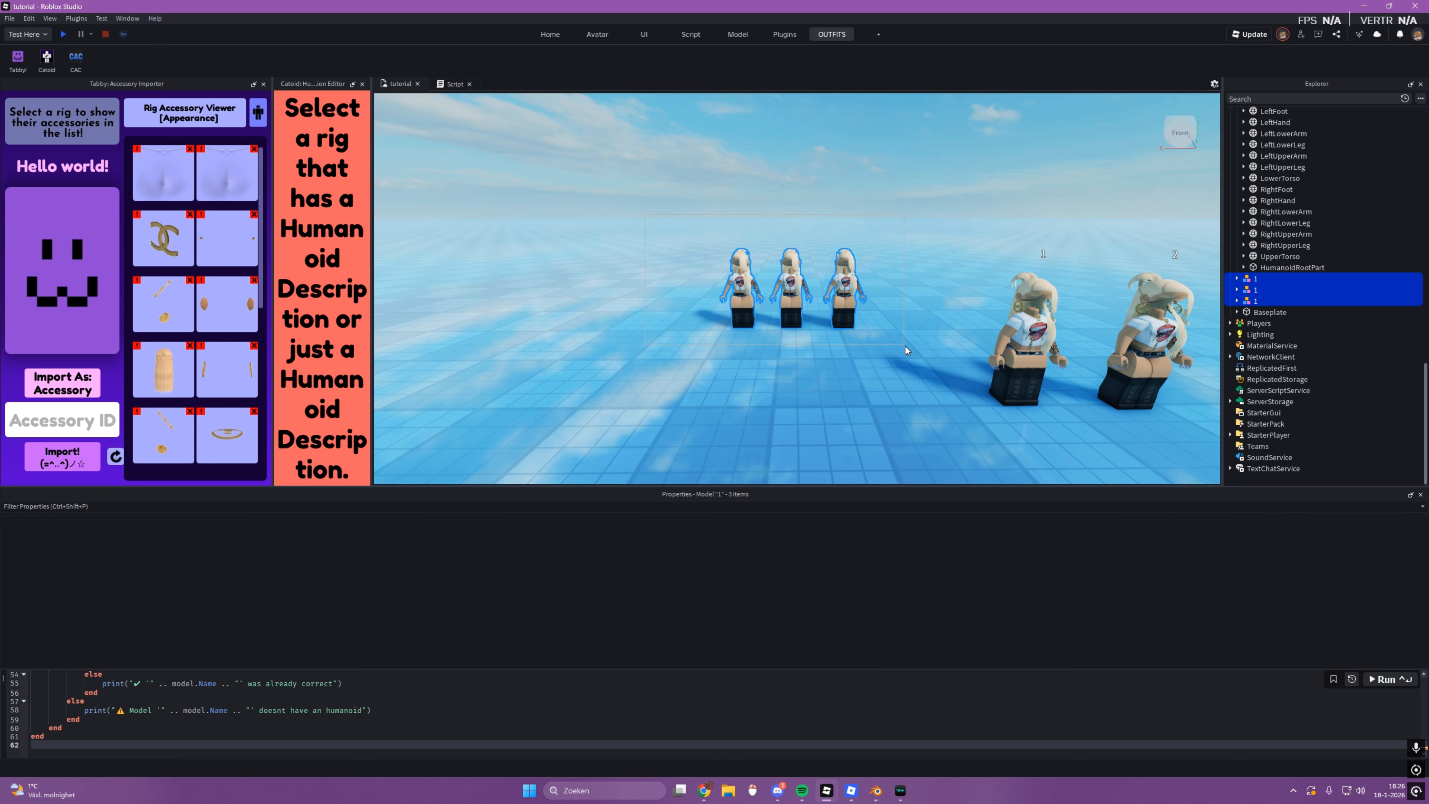
left_click_drag(792, 309, 791, 366)
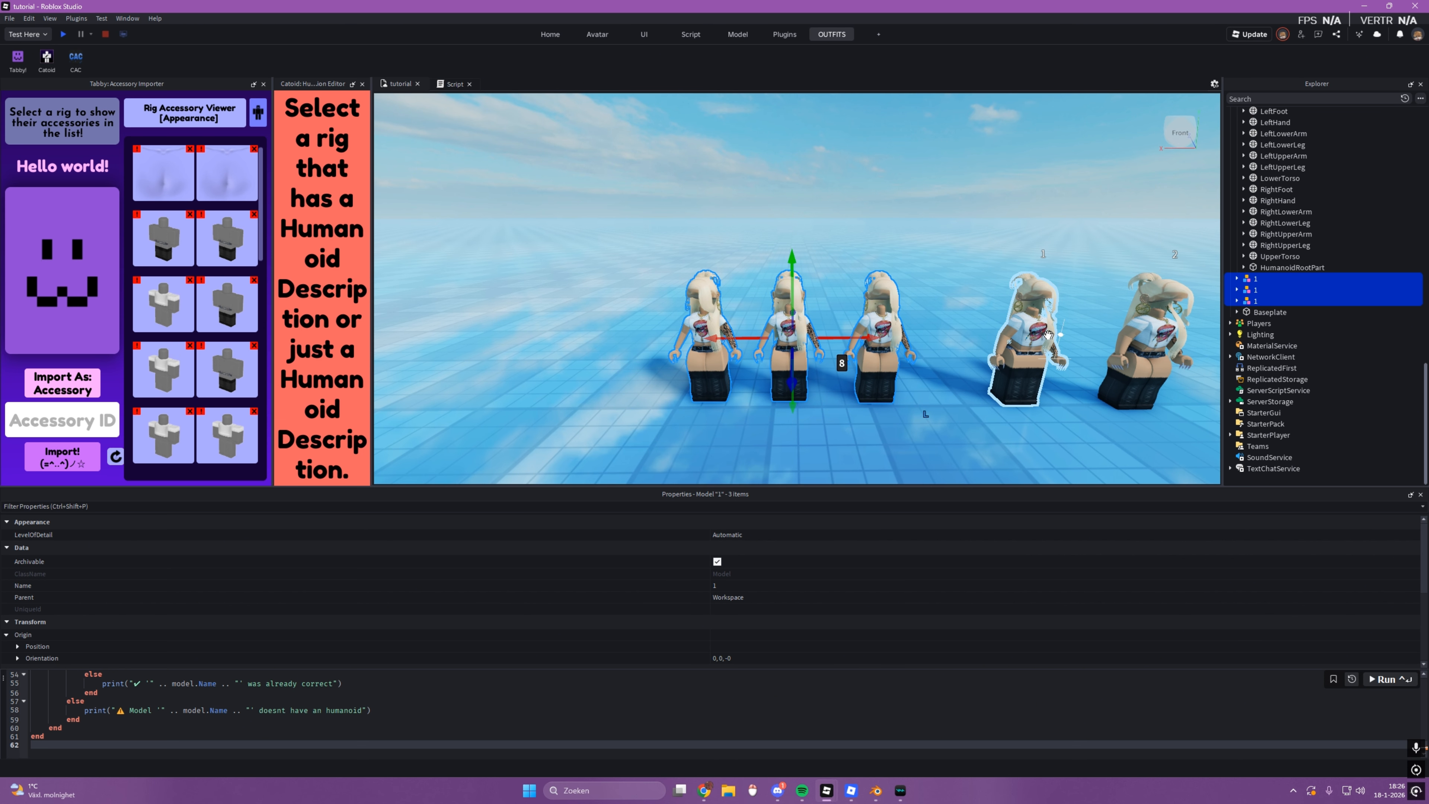
Step: View the three moved copies lined up beside the unmodified rig 1 and rig 2
left_click(1028, 340)
left_click(877, 338)
key("f")
left_click(975, 412)
scroll(1126, 397, "down", 5)
scroll(862, 342, "down", 5)
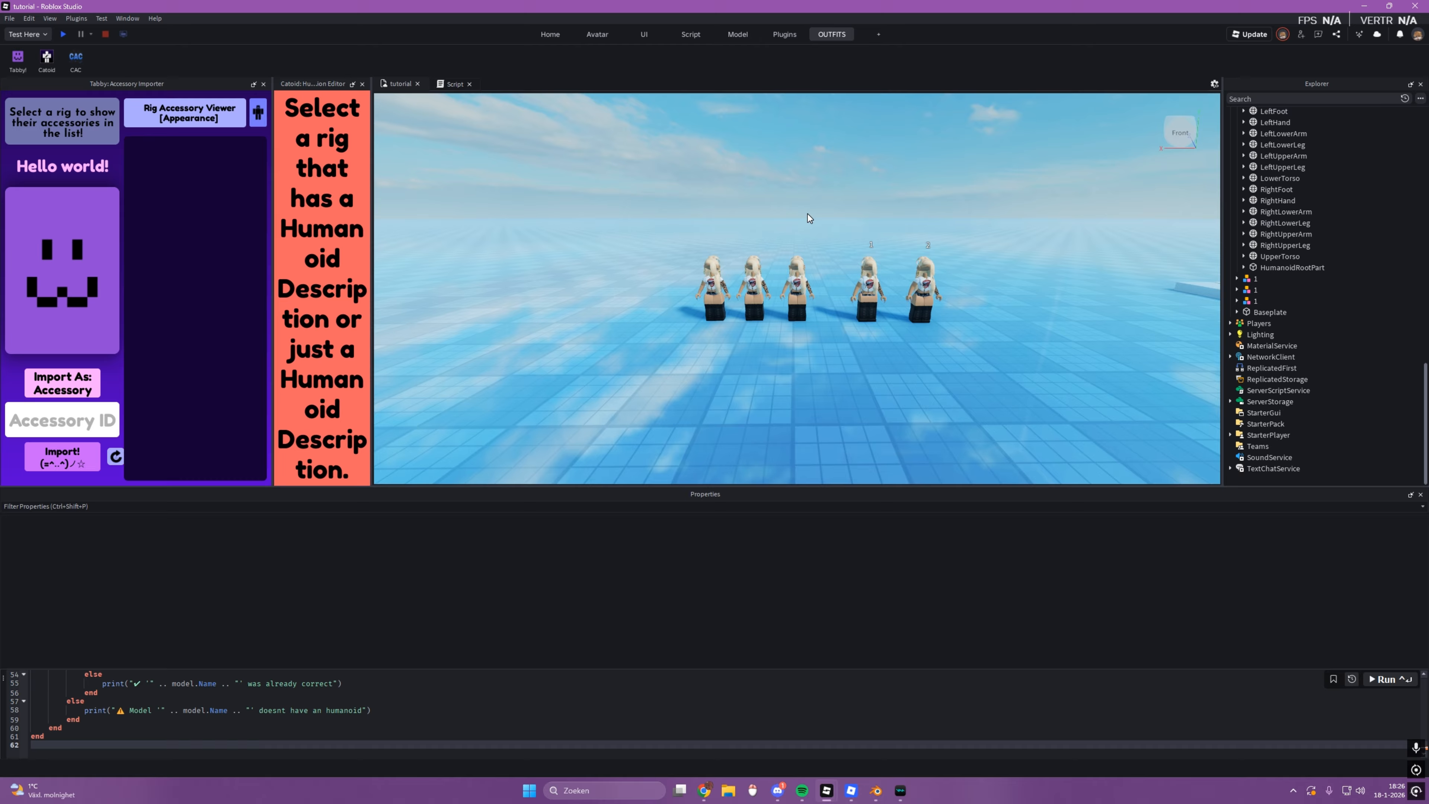
Step: Examine the unmodified rig 1 and rig 2 up close to compare their body shapes with the copies
left_click(868, 292)
key("f")
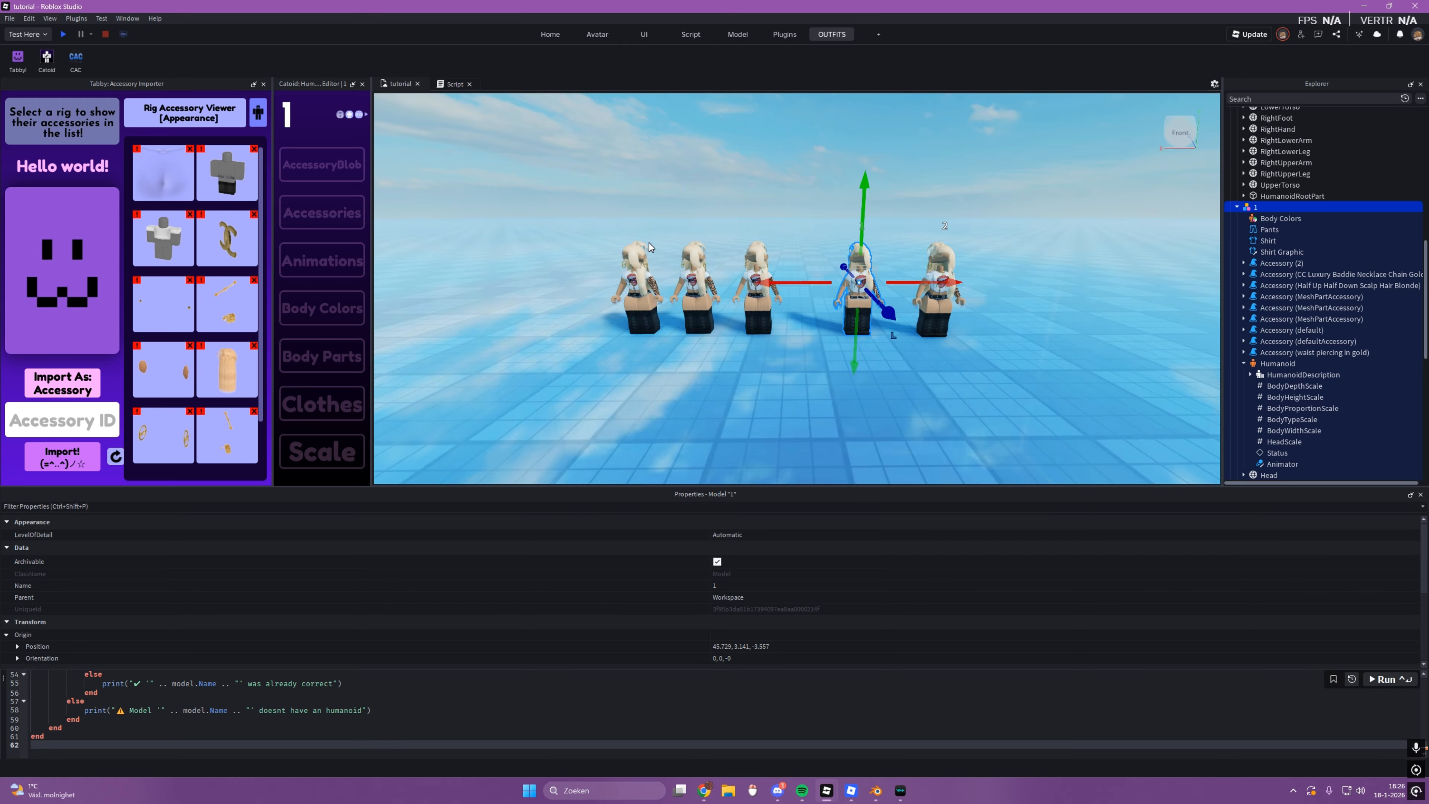
left_click(681, 382)
scroll(698, 371, "down", 4)
key("d")
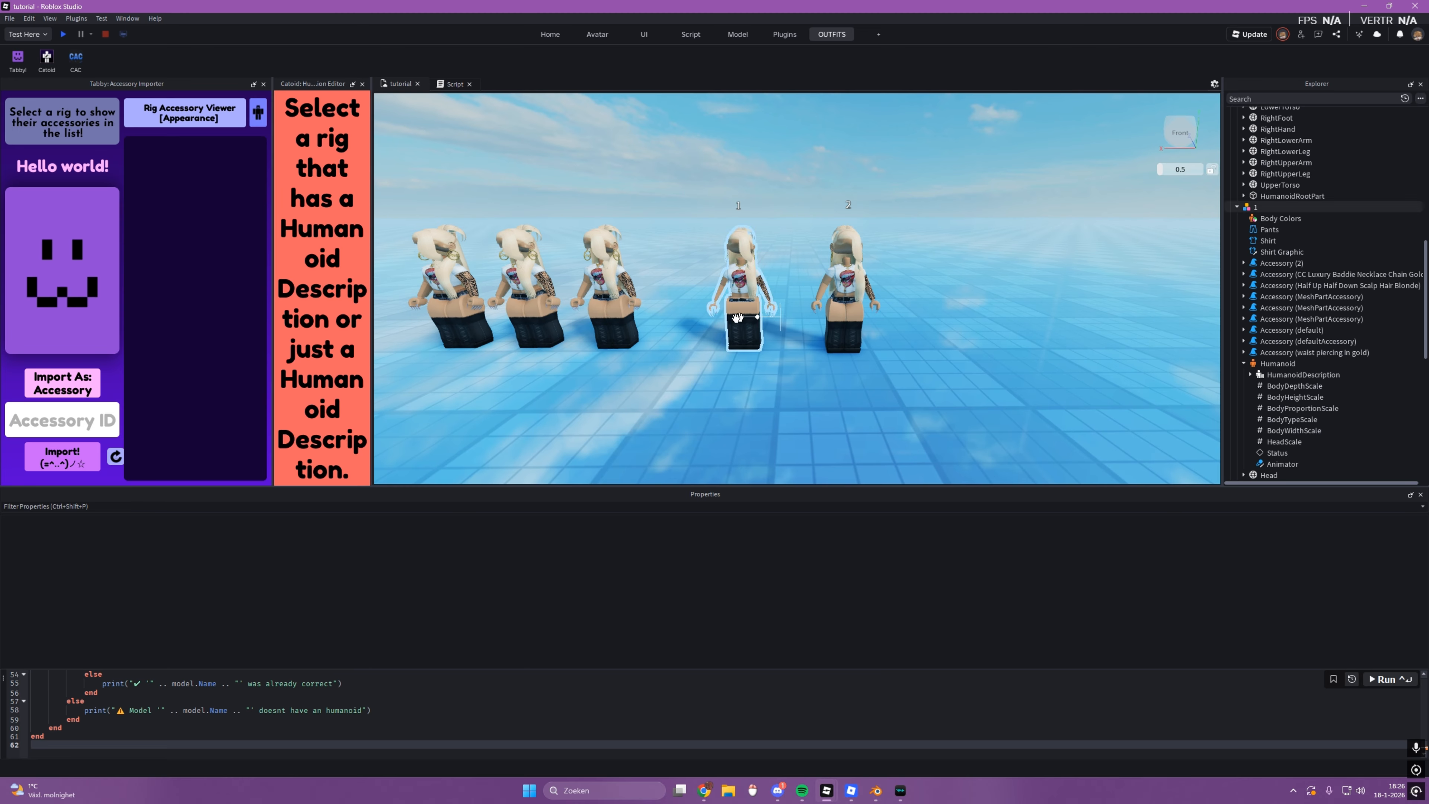
key("a")
left_click(877, 312)
key("f")
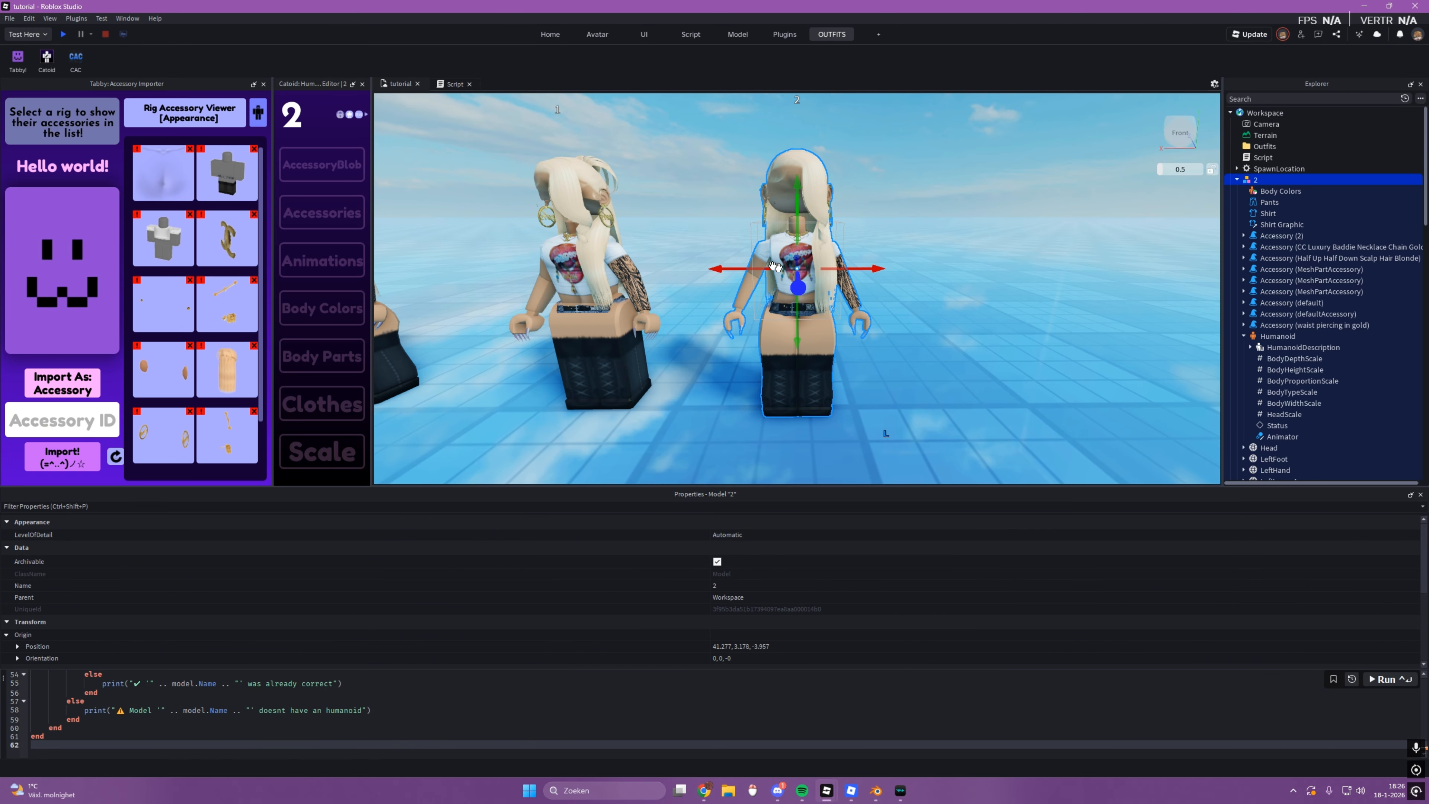
right_click_drag(856, 342, 848, 380)
left_click(886, 377)
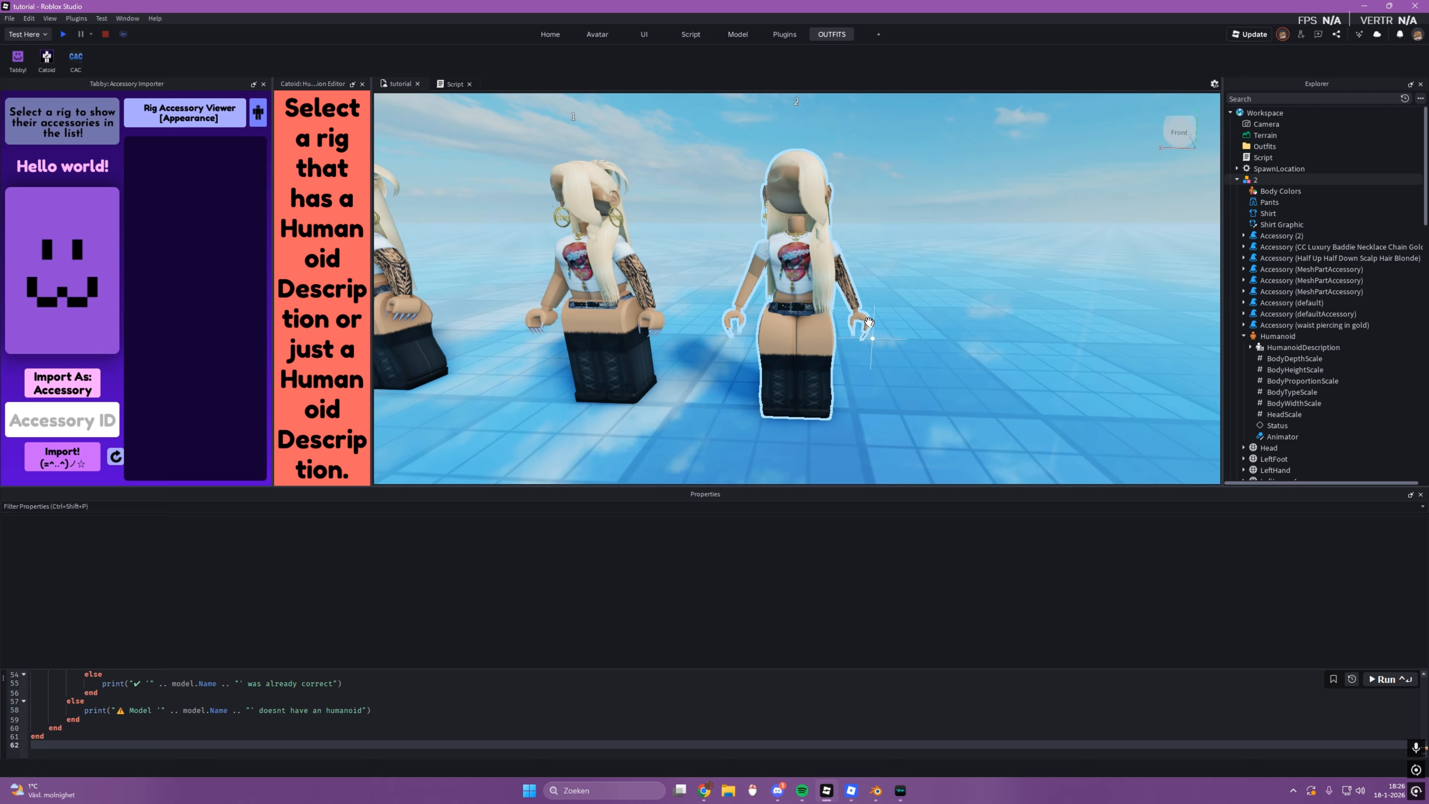
Step: View the full row of five rigs and inspect the copy standing next to rig 1
scroll(899, 390, "down", 10)
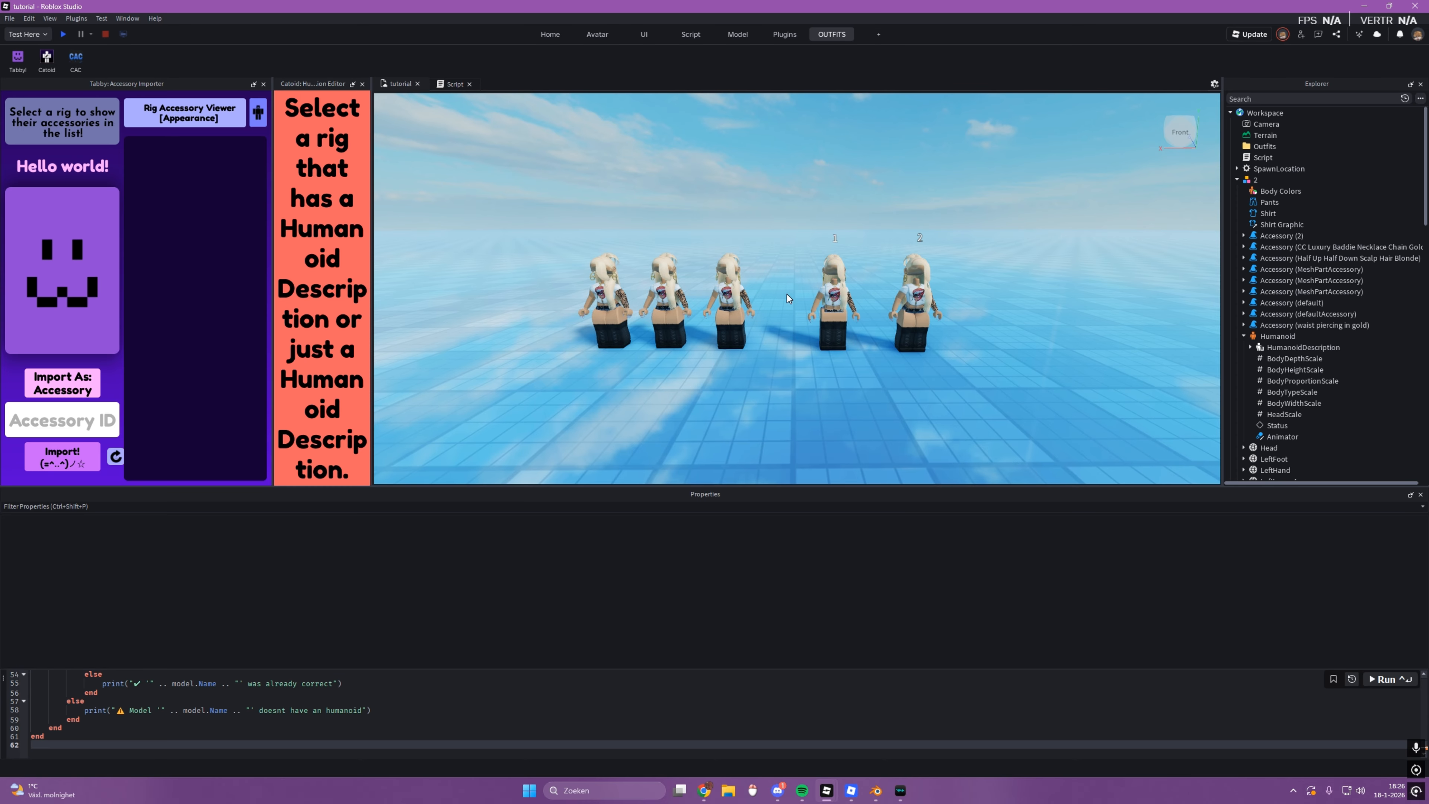
left_click(730, 304)
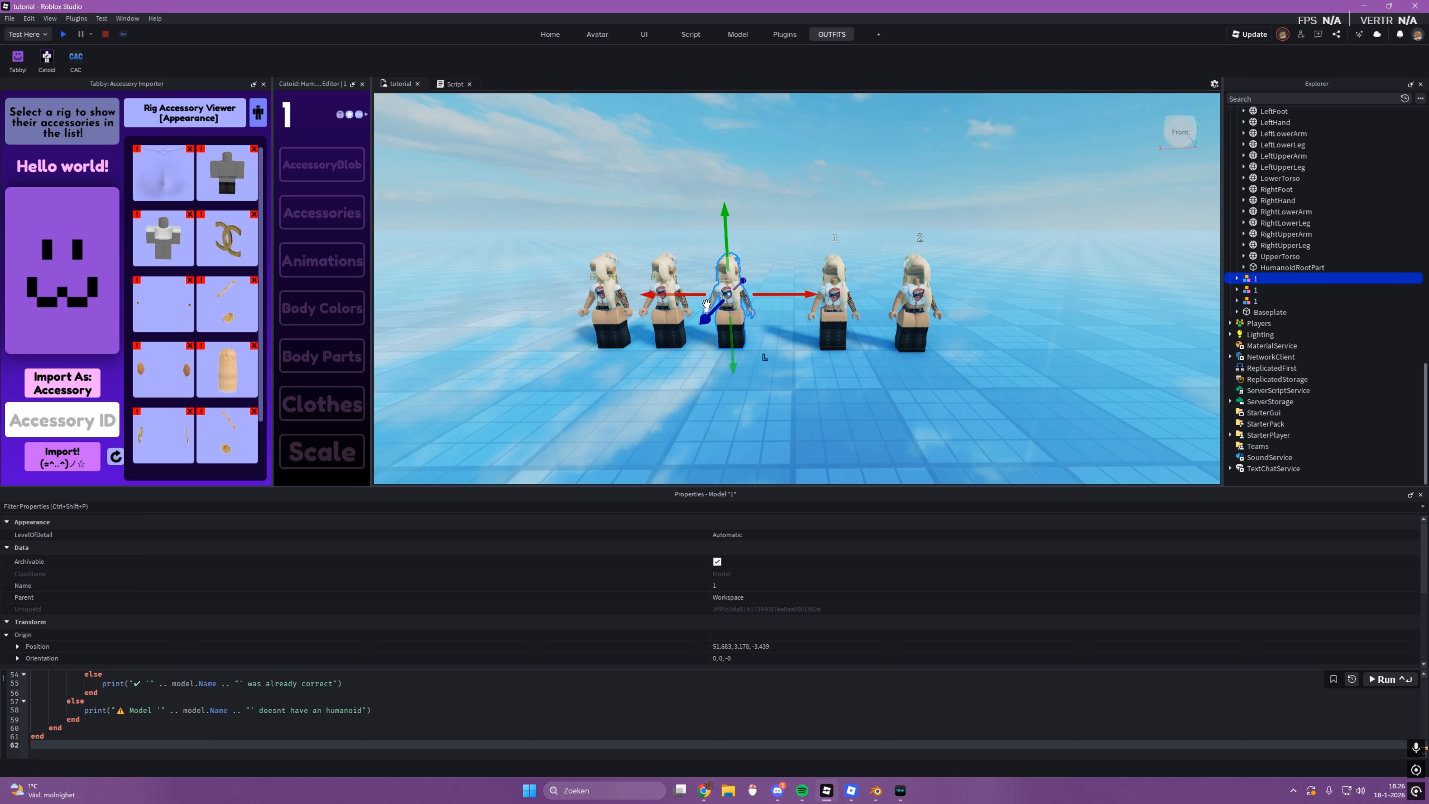
scroll(843, 404, "up", 5)
scroll(871, 412, "down", 5)
left_click(871, 412)
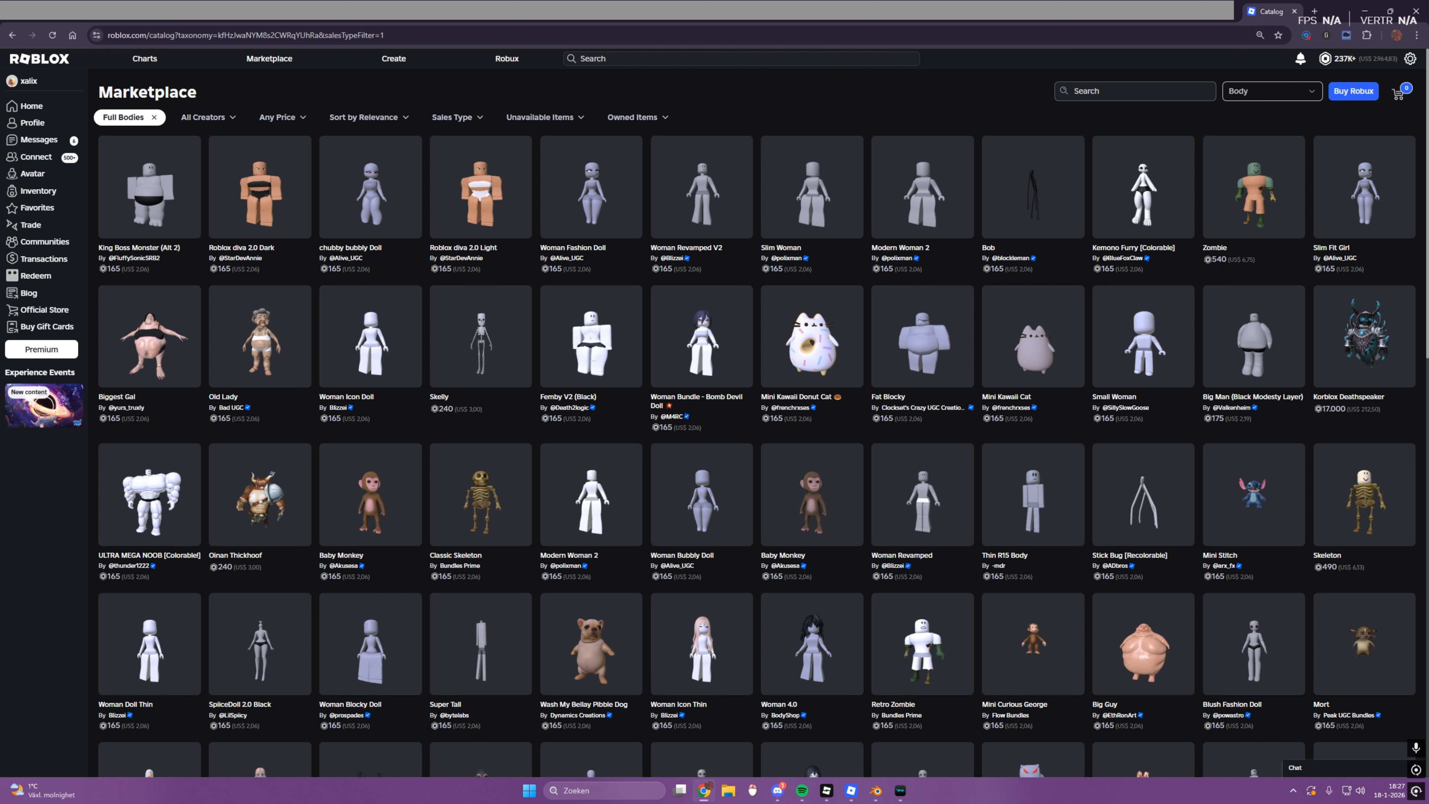
Step: Switch to the Roblox Marketplace in the browser, search for "princess bundle", and open the Princess Bundle to view its body model
type("rincess b")
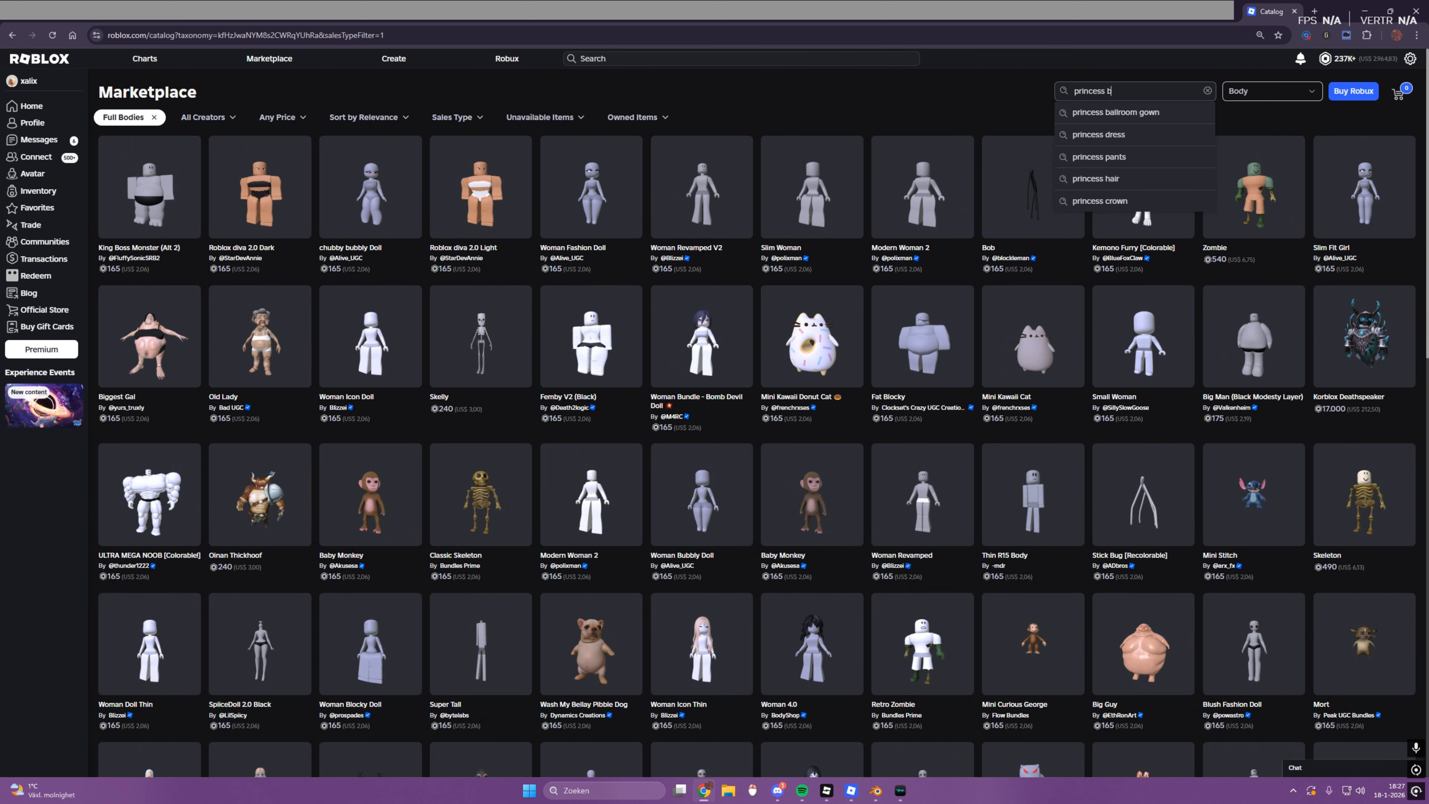
type("undle")
key("Return")
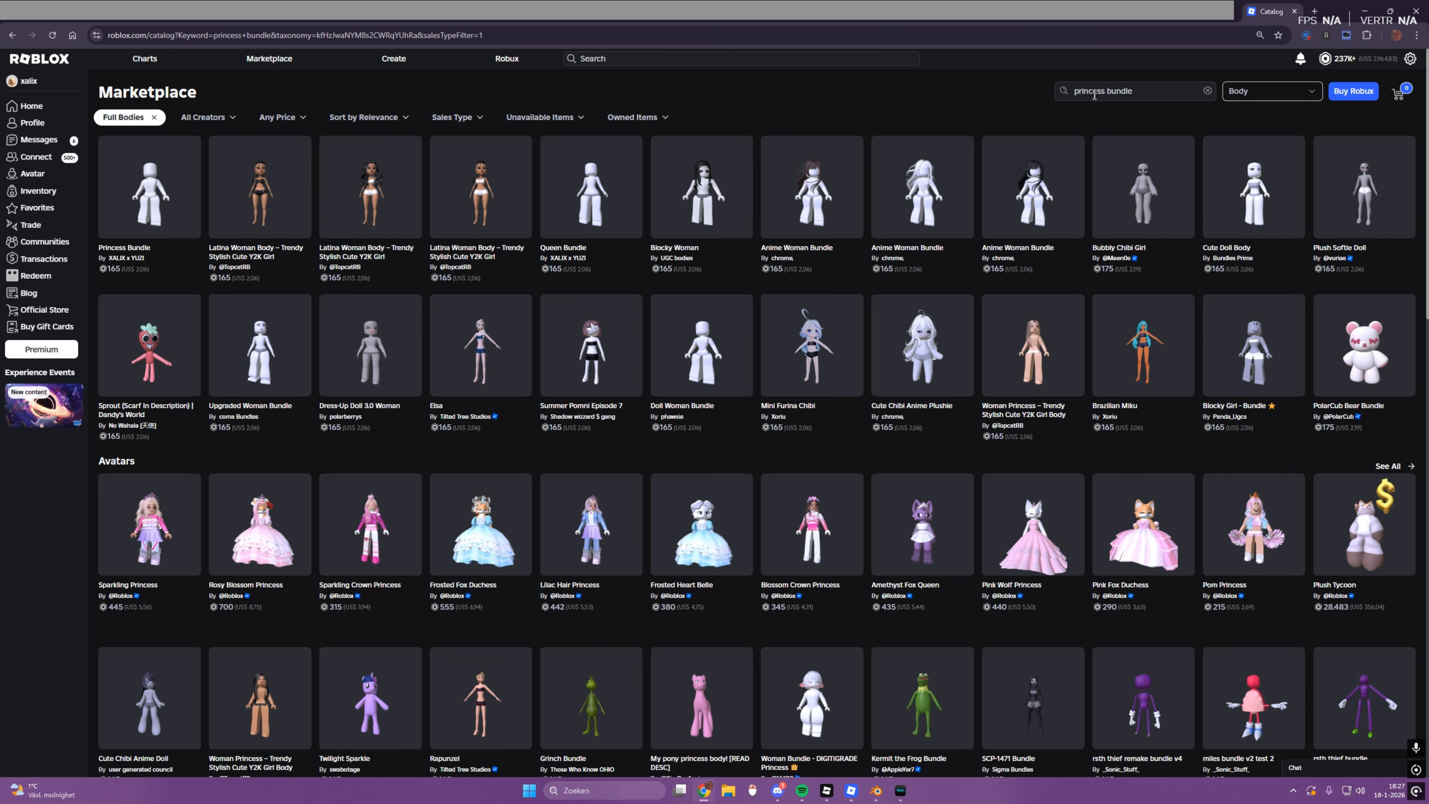
left_click(150, 186)
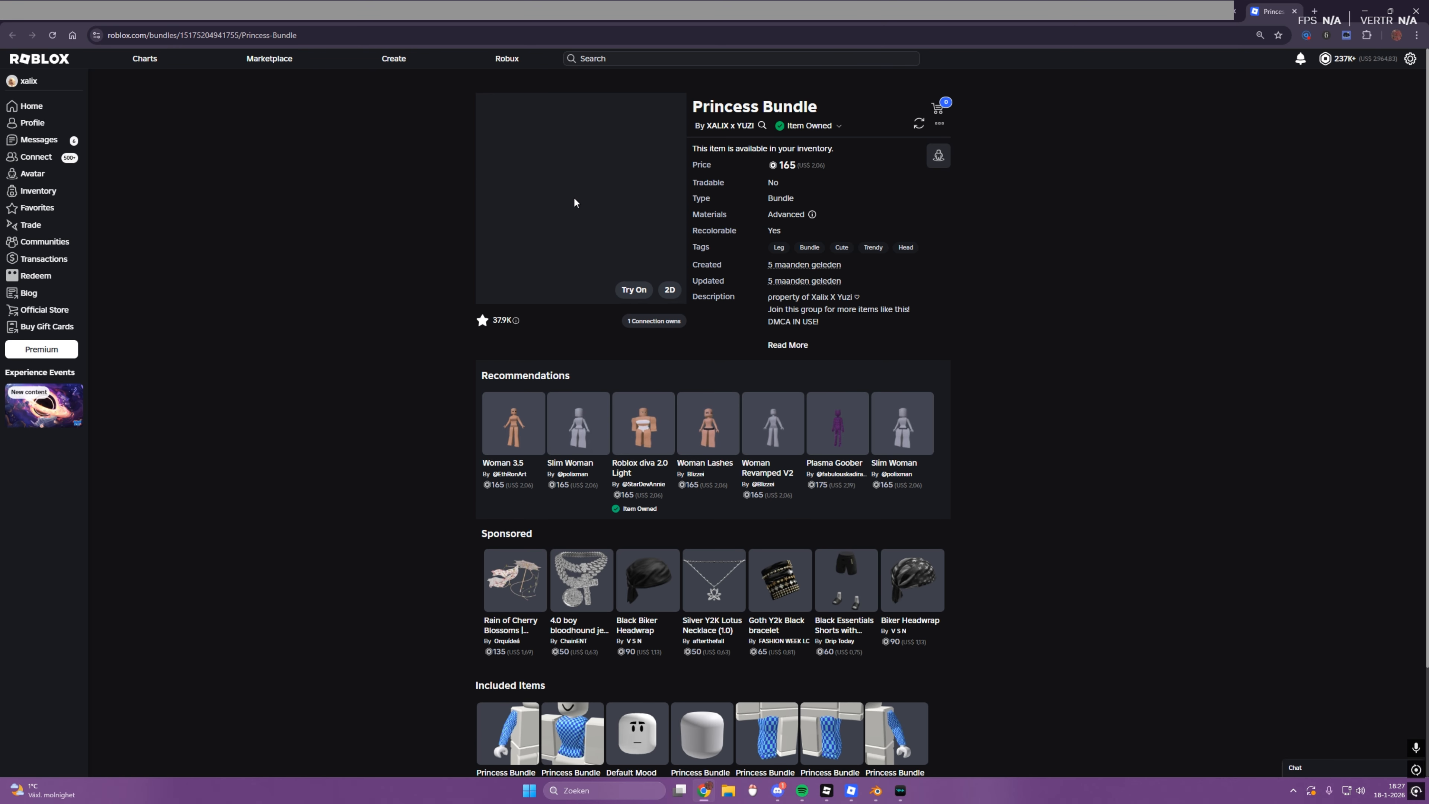
left_click_drag(598, 223, 595, 179)
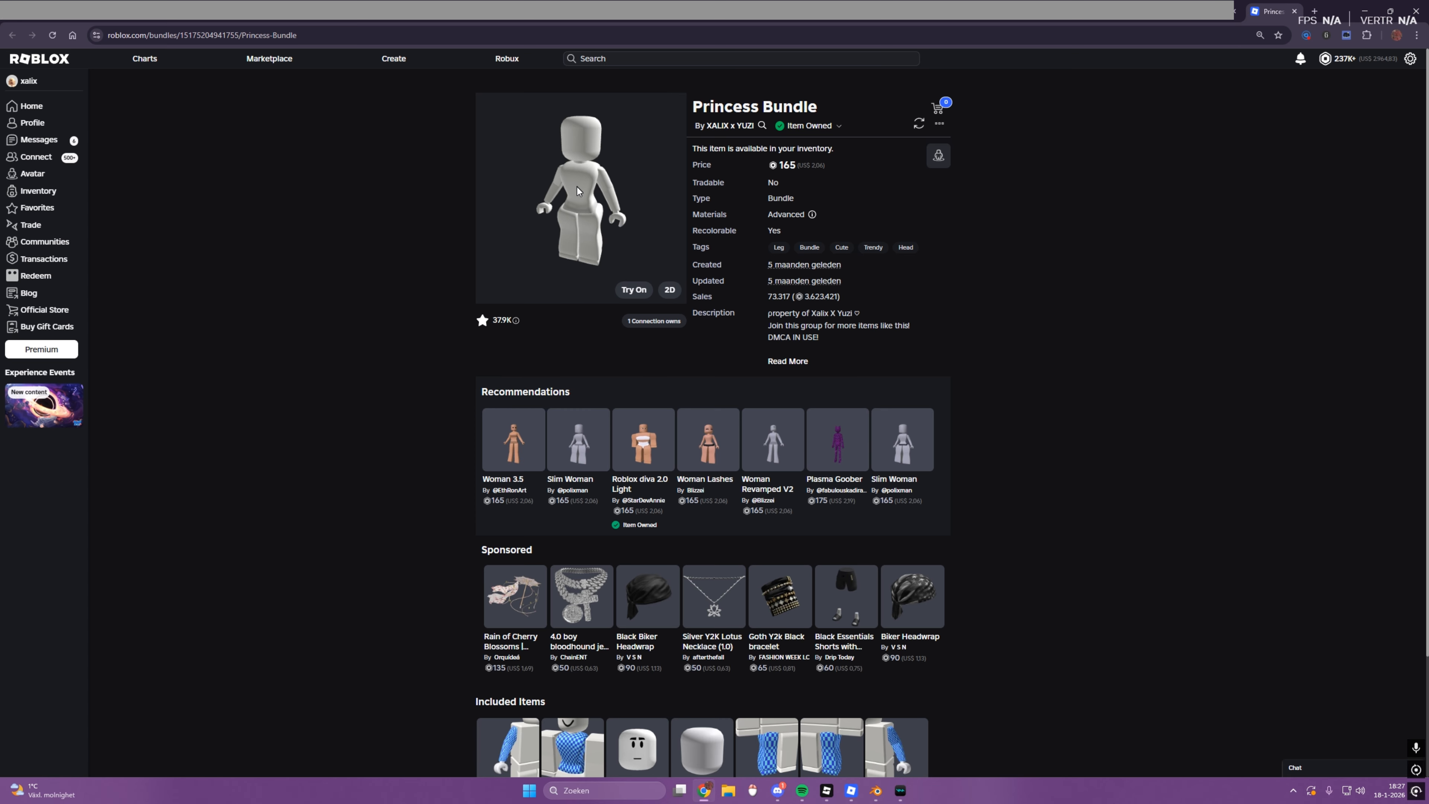
Step: Open the bundle's included Right Arm item and highlight the asset ID in its page address before returning to the bundle
scroll(725, 382, "down", 1)
scroll(724, 382, "down", 2)
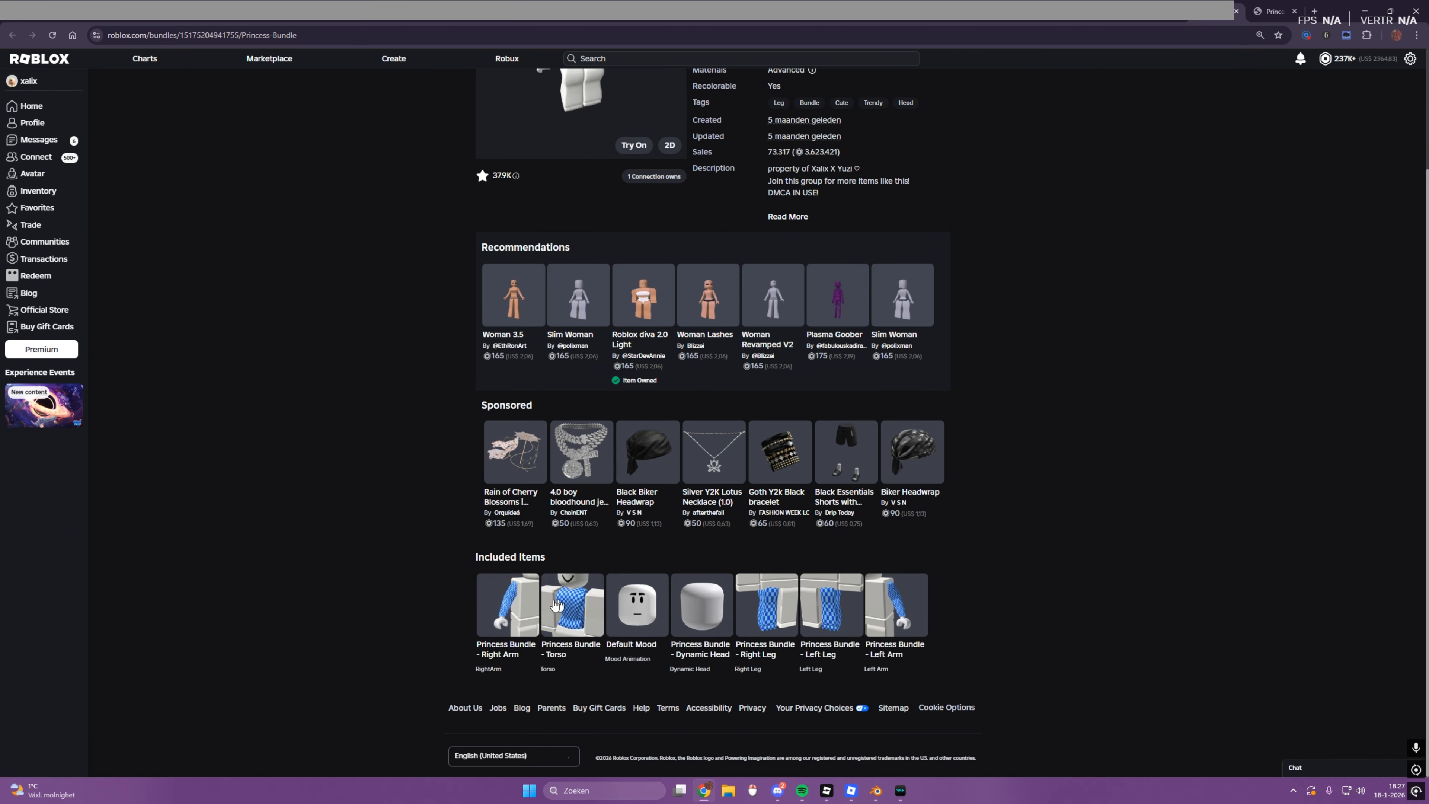
left_click(1262, 8)
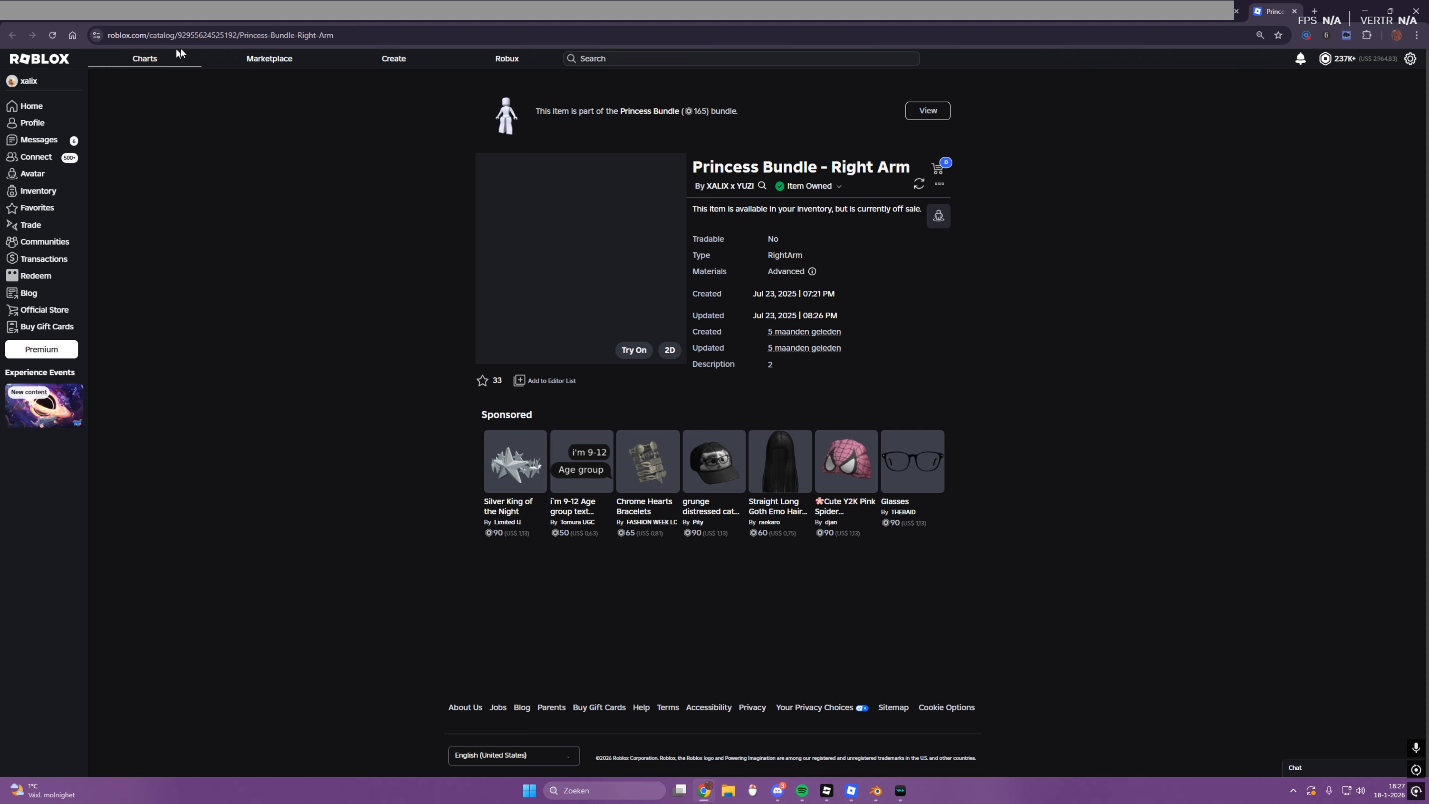
double_click(209, 35)
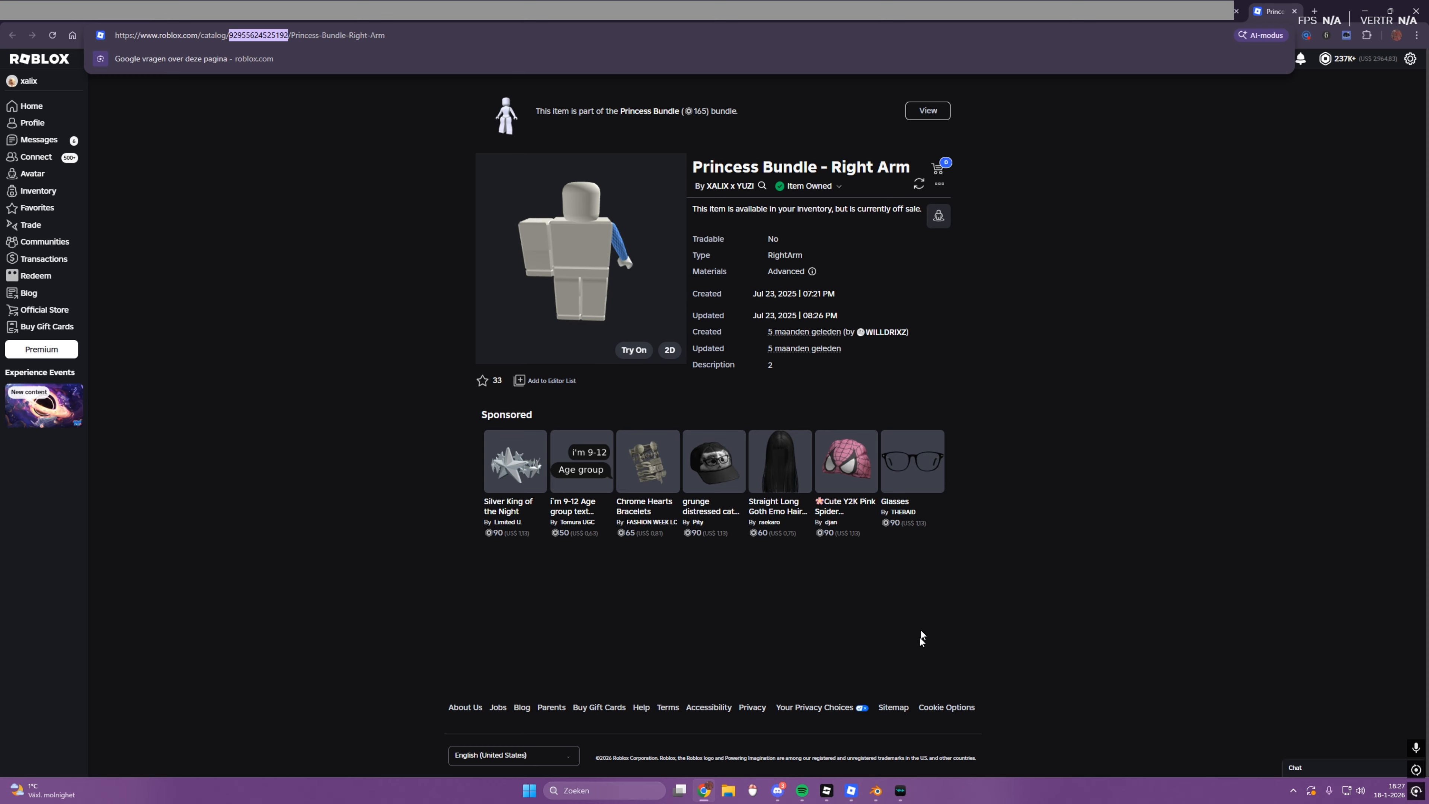
left_click(1213, 21)
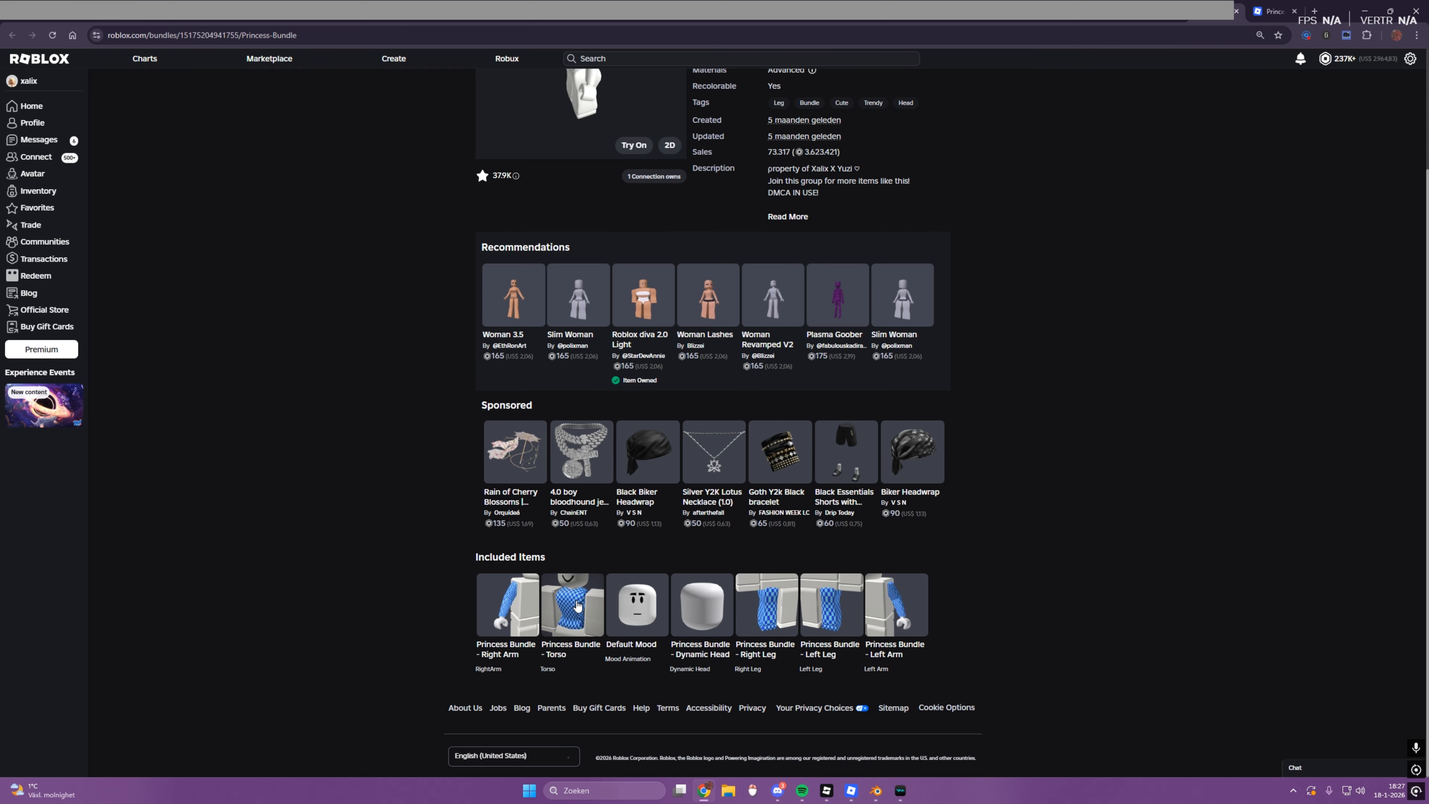
Step: Switch back to the tutorial place in Roblox Studio and review the model properties of the copy next to rig 1
mouse_move(821, 790)
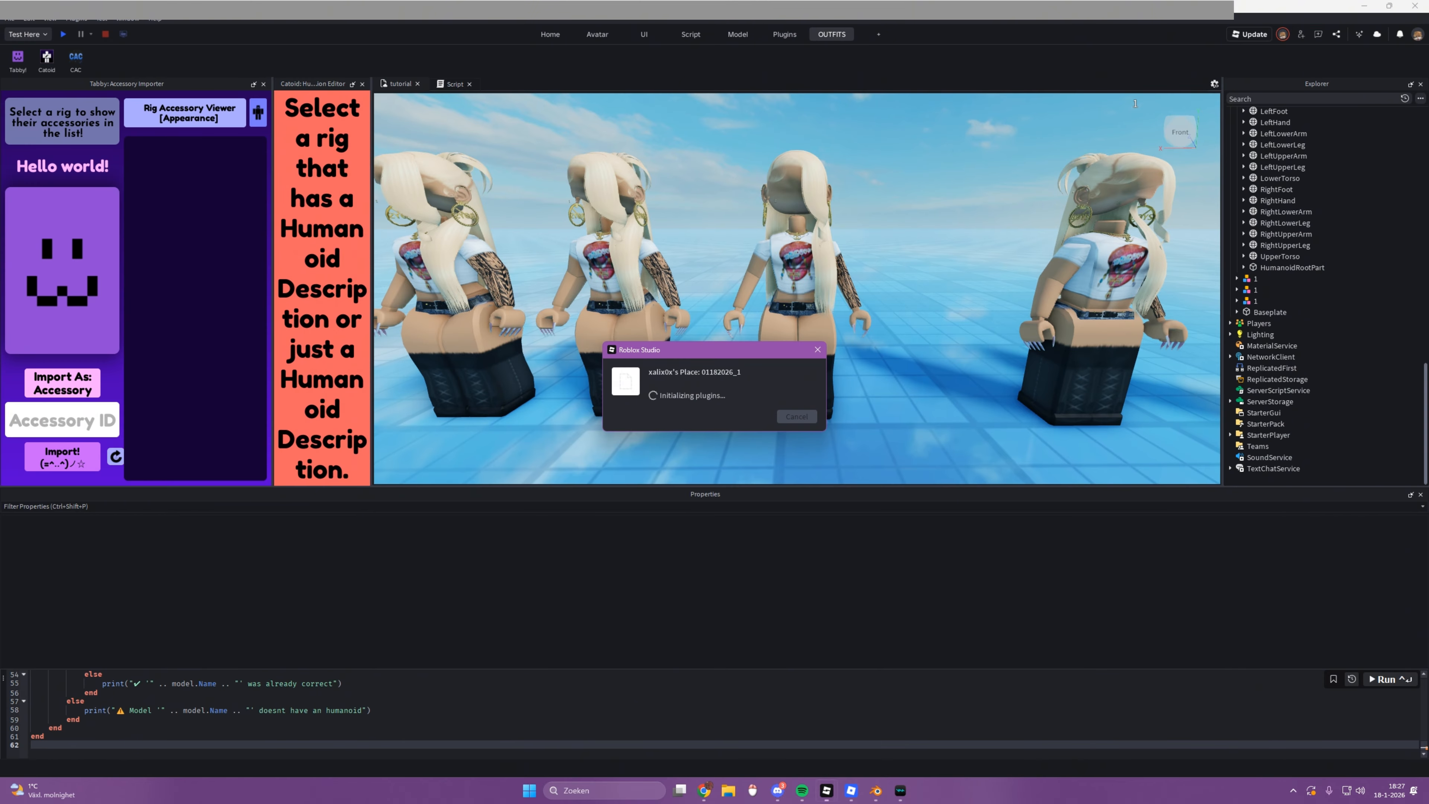
left_click(709, 731)
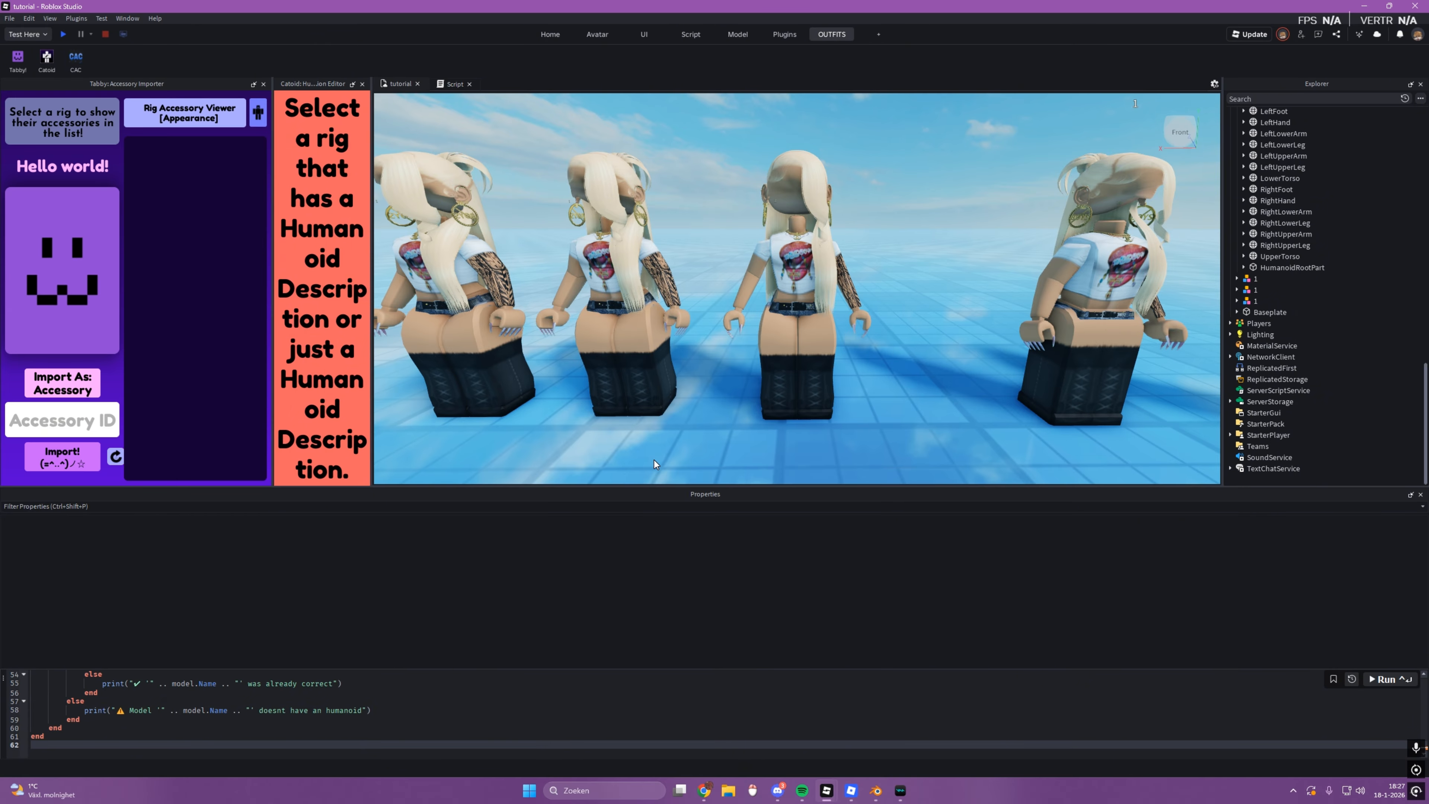
left_click(795, 374)
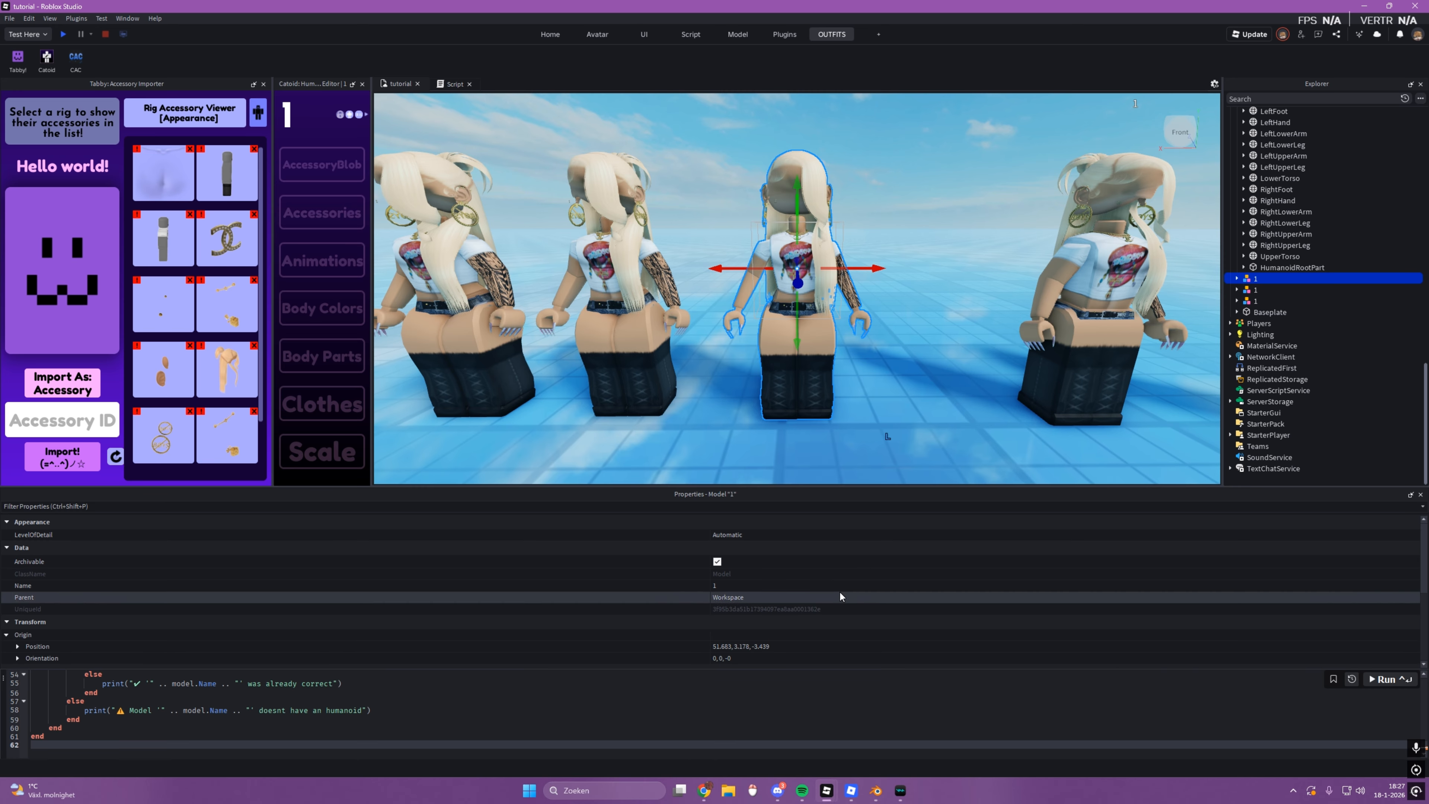
scroll(766, 563, "down", 5)
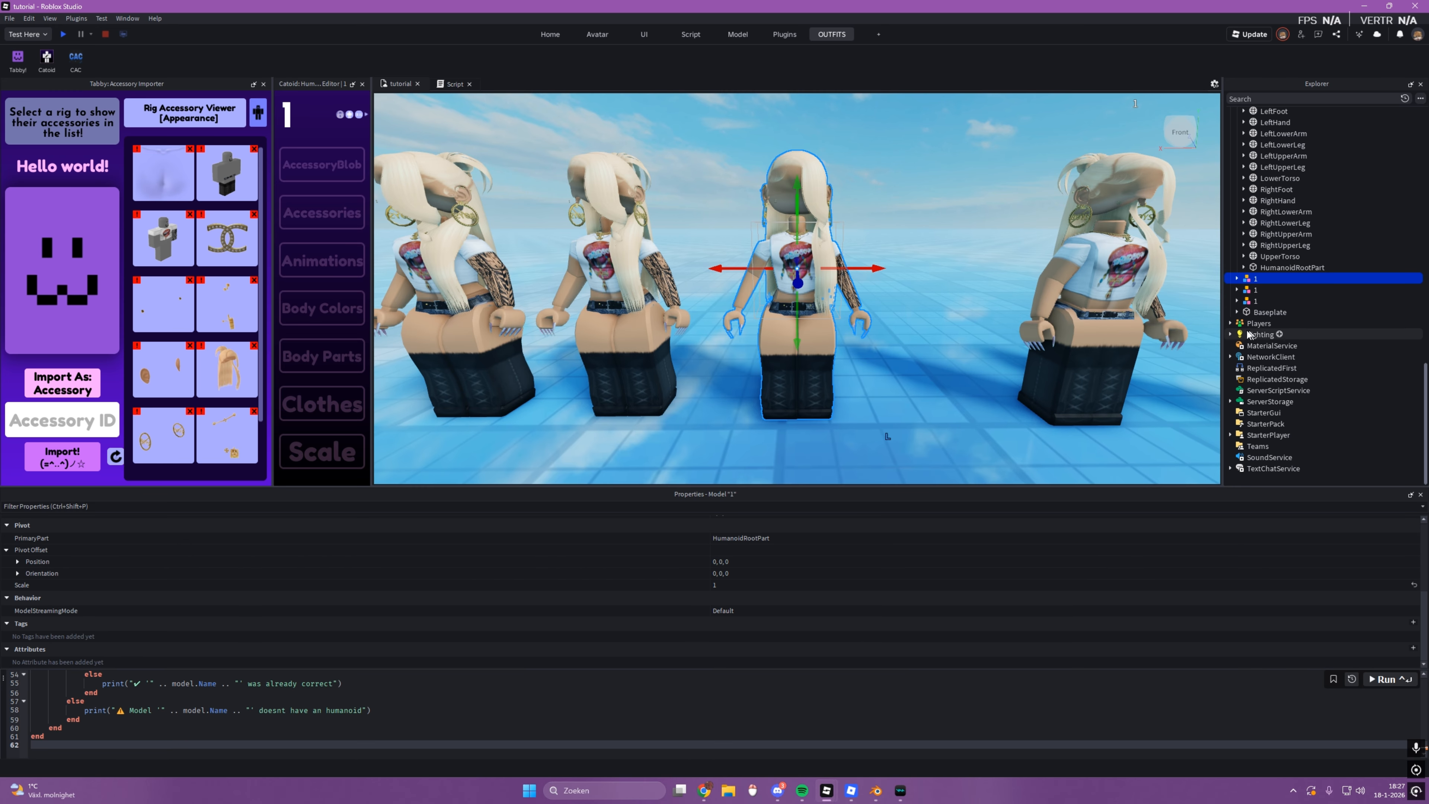
left_click(650, 453)
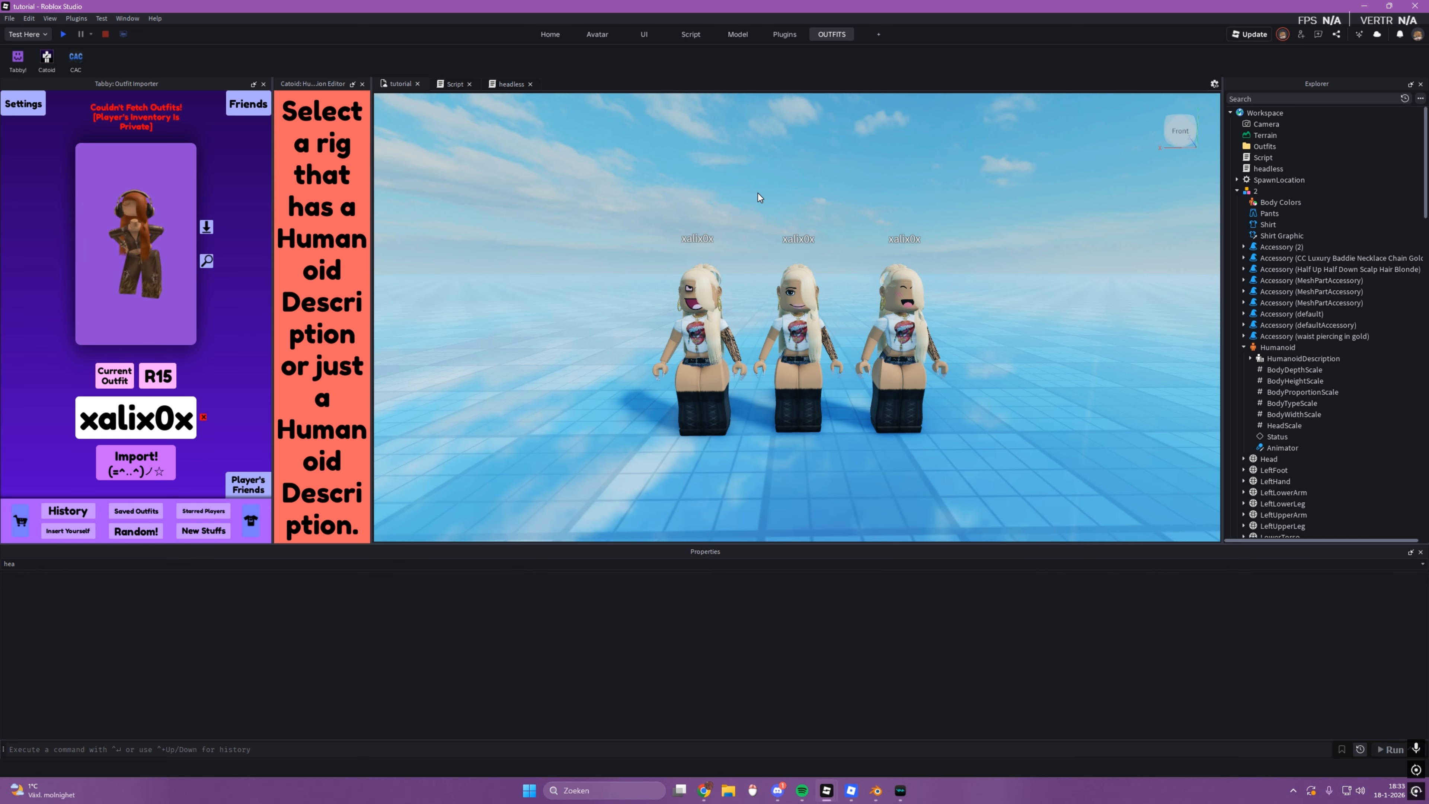
Step: View the three newly imported rigs with their different faces, both from a distance and up close
scroll(735, 256, "down", 4)
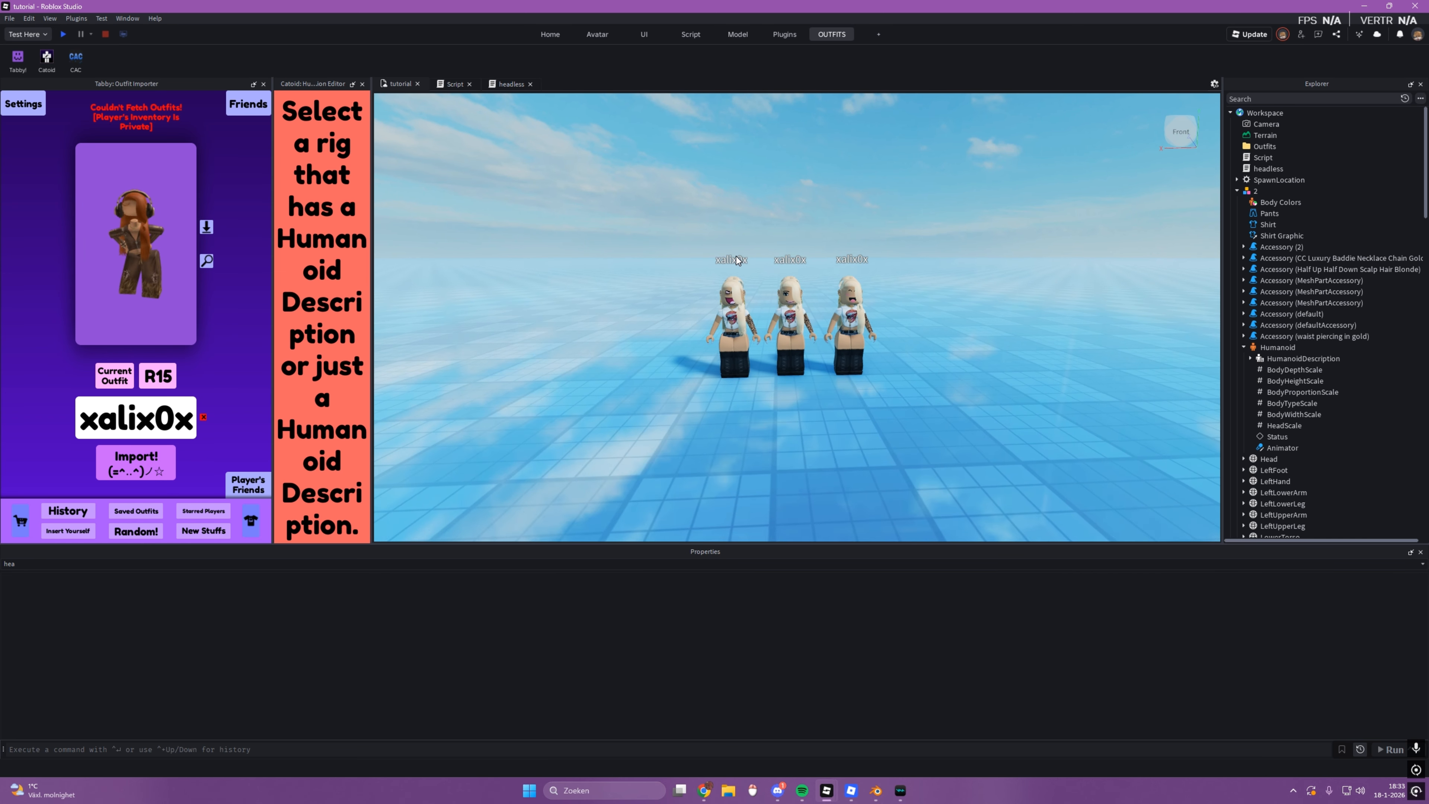
scroll(736, 256, "up", 6)
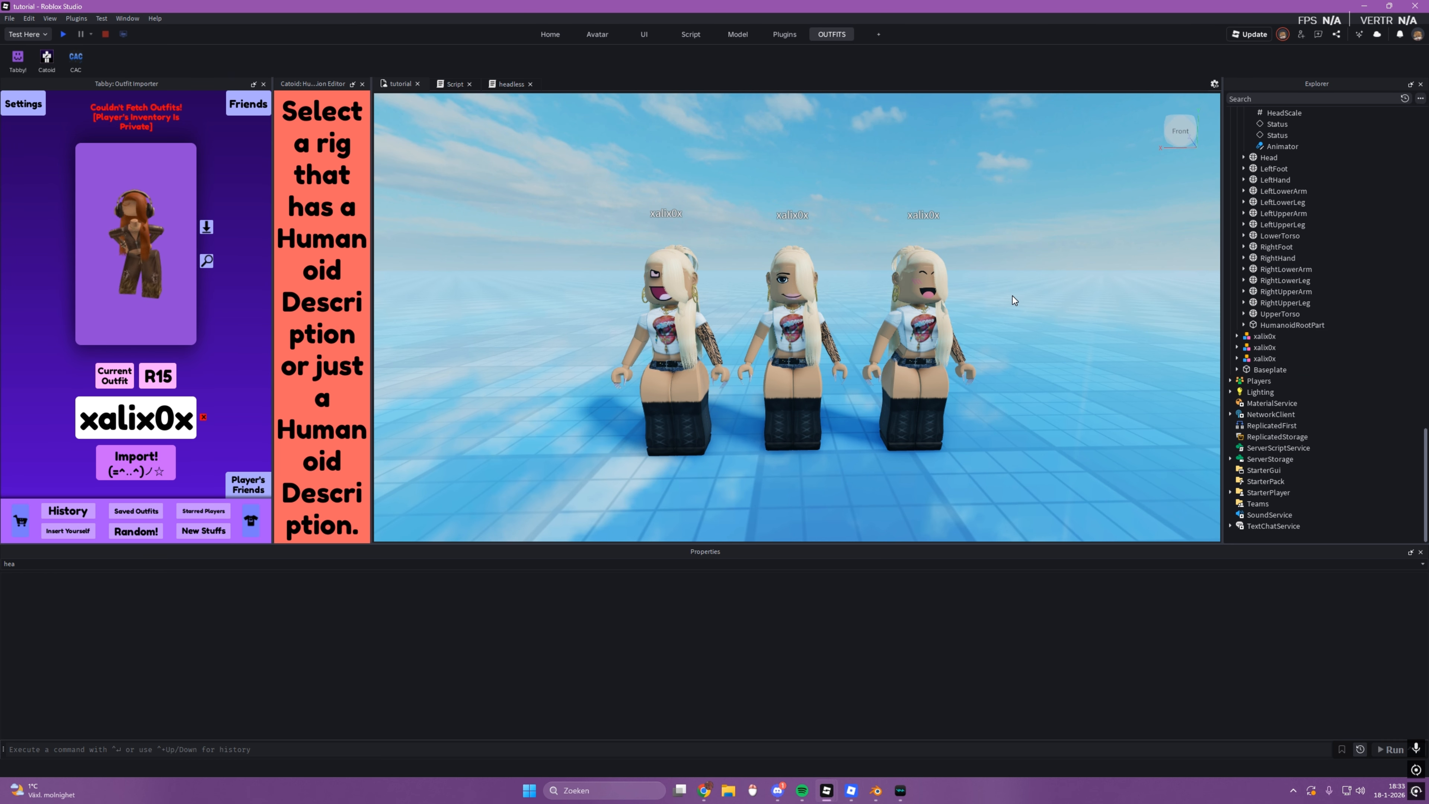
scroll(1374, 314, "up", 20)
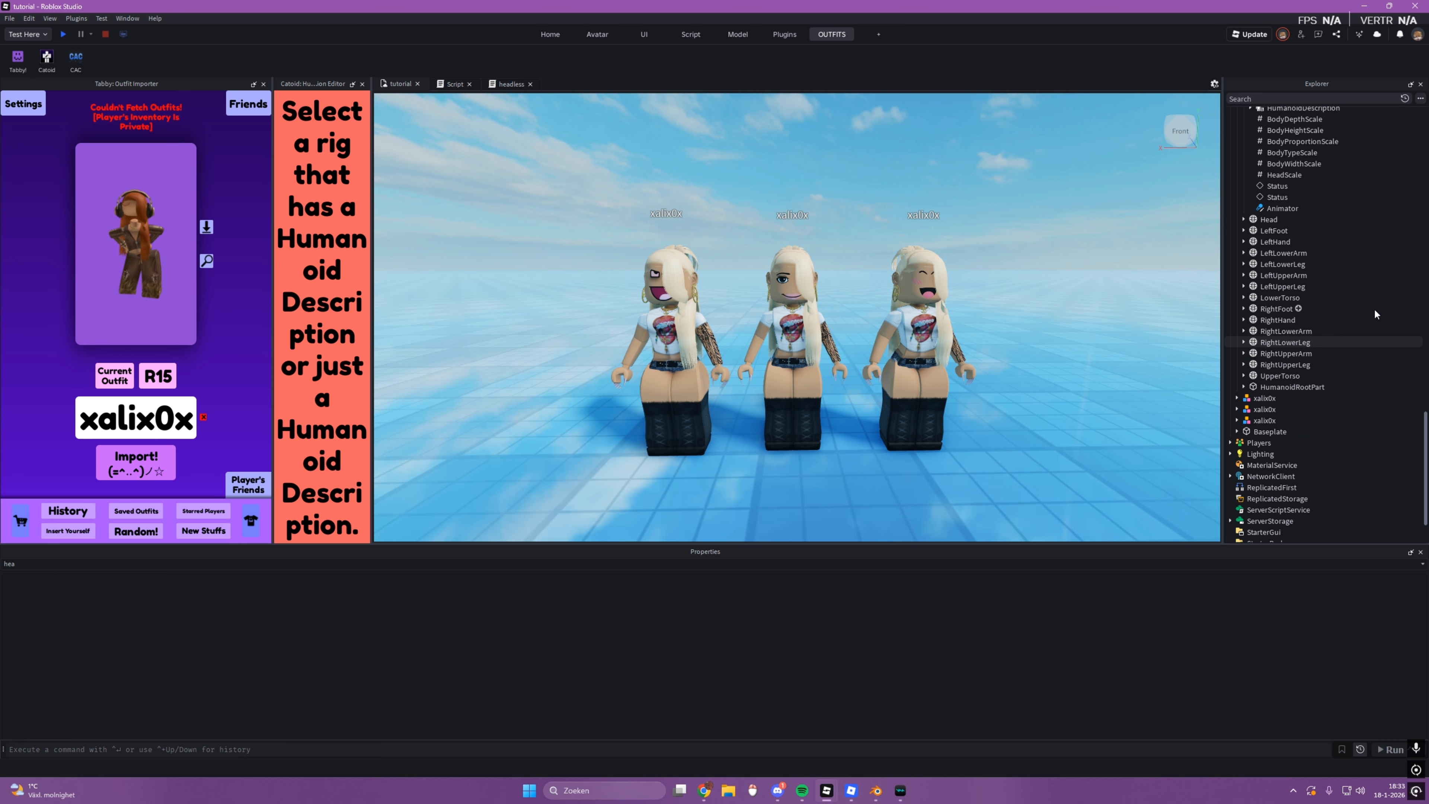
scroll(1364, 311, "up", 6)
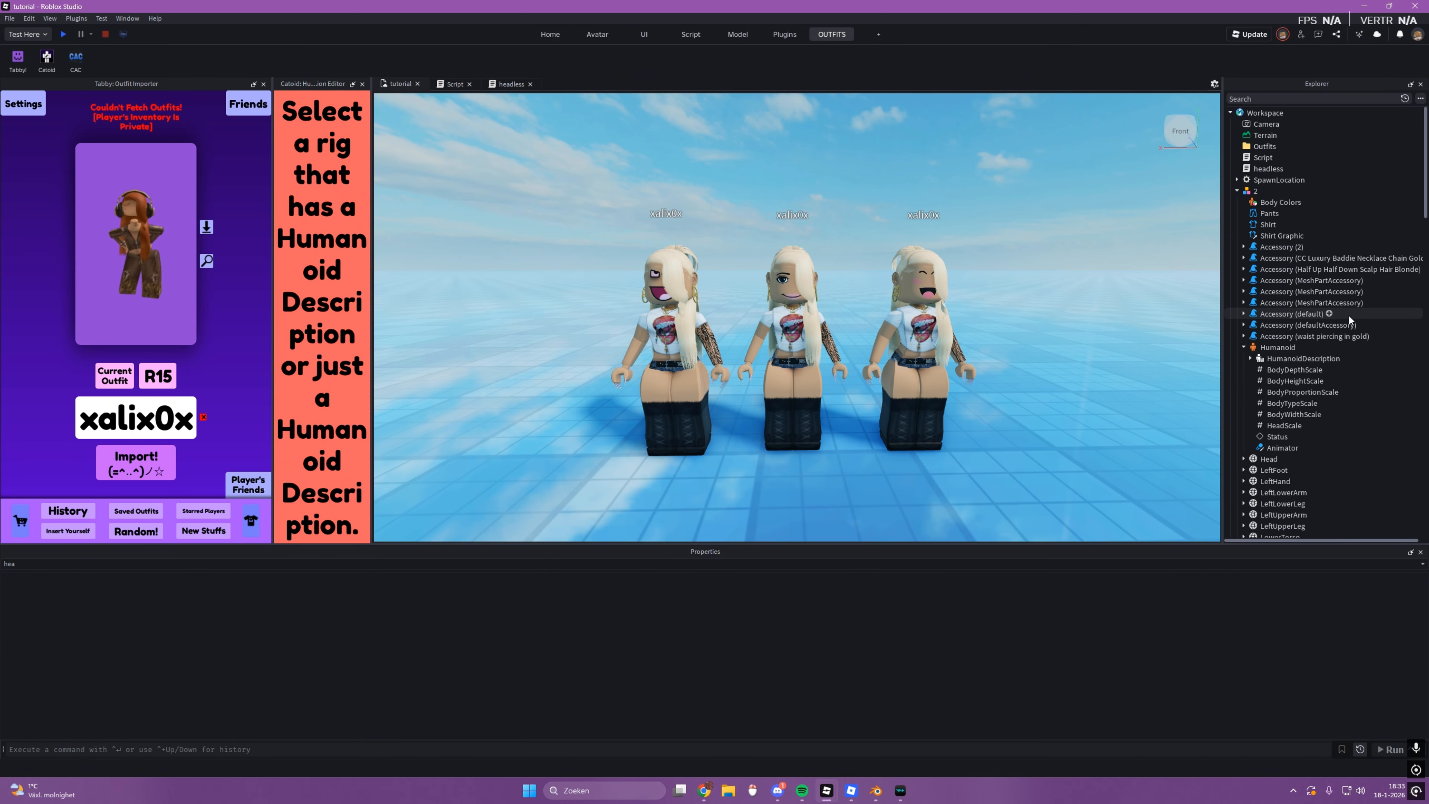
double_click(1268, 169)
key("ctrl+End")
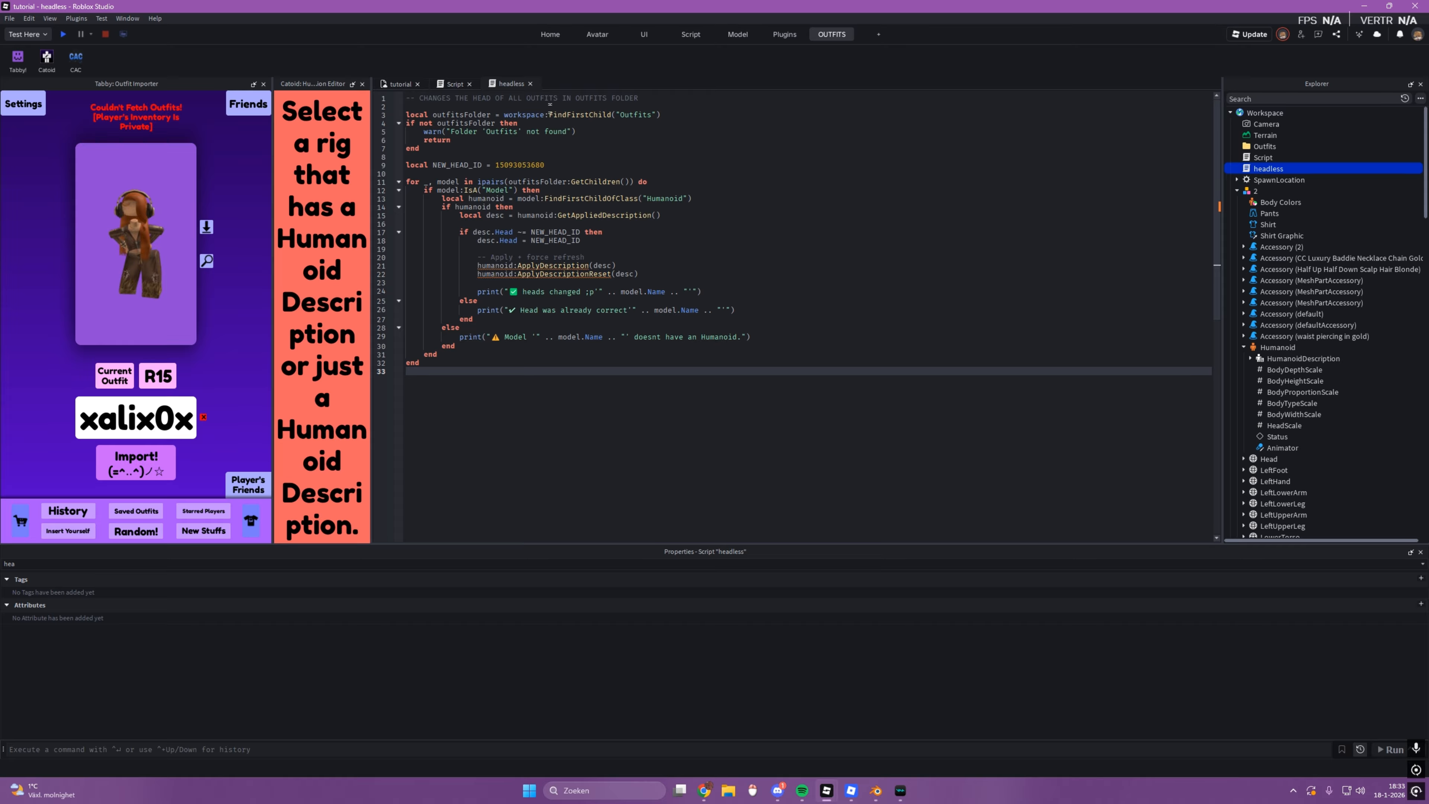
double_click(520, 166)
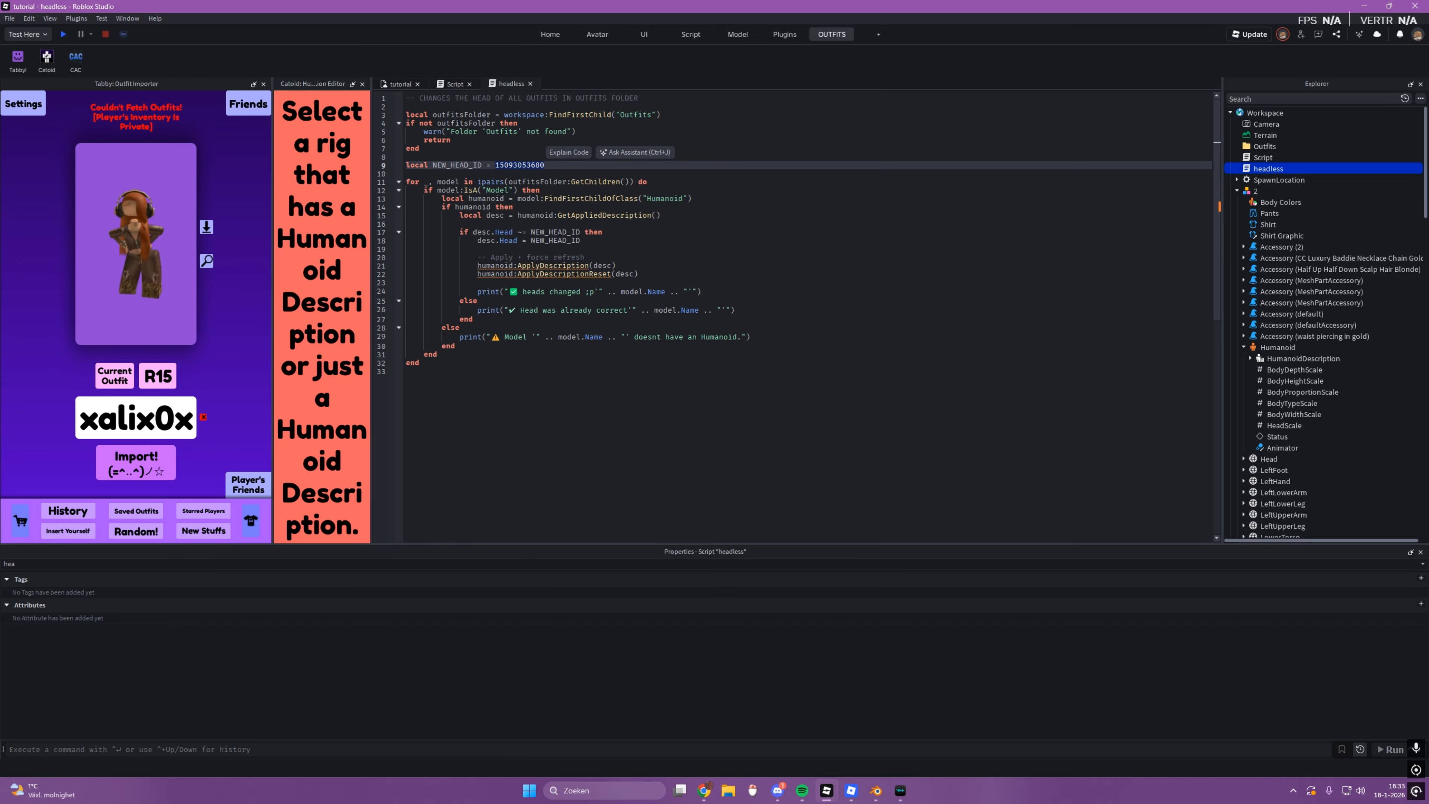
Step: Return to the tutorial viewport and show the head ID in the HumanoidDescription of the middle headless copy
left_click(399, 84)
right_click_drag(846, 313, 846, 313)
left_click(938, 307)
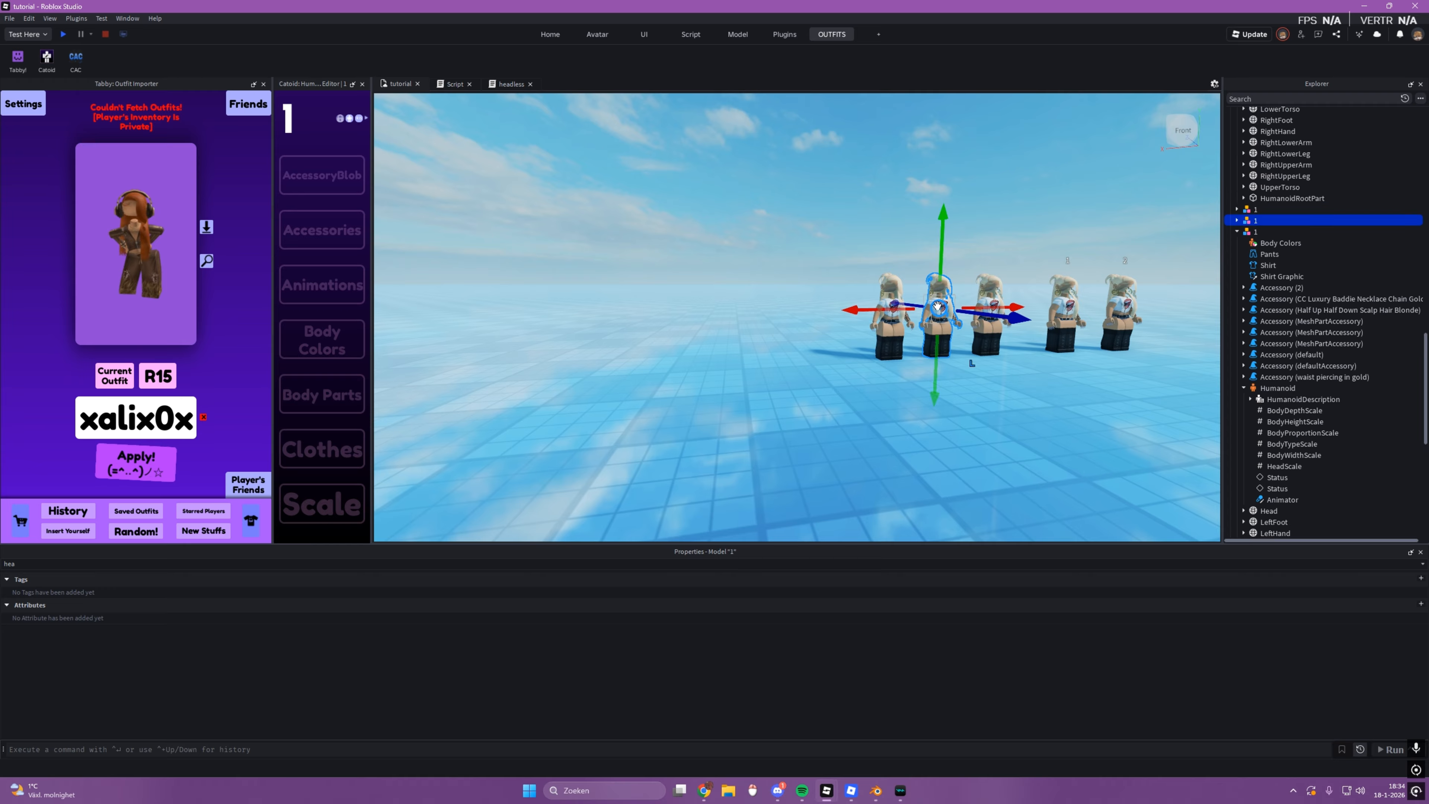
key("f")
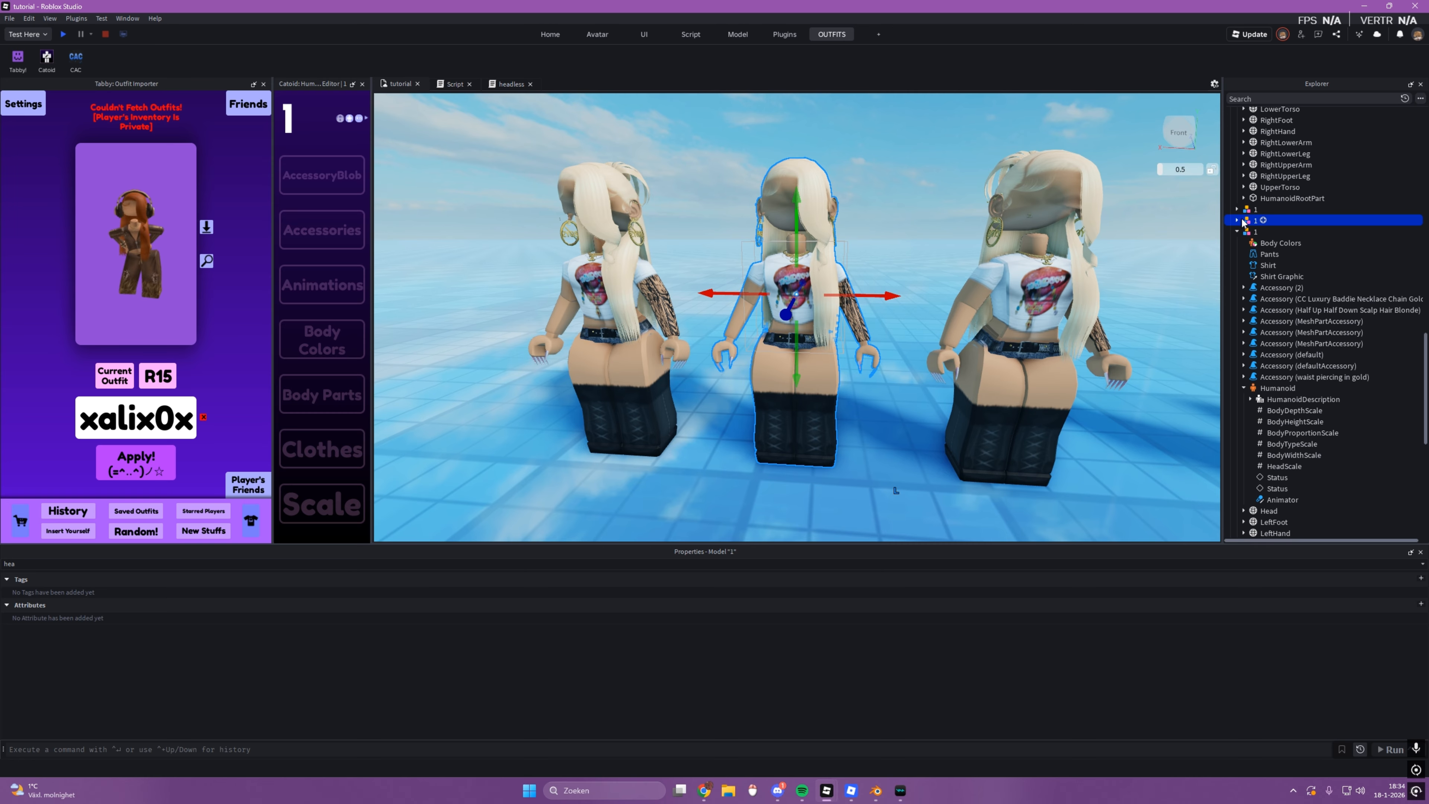
key("Delete")
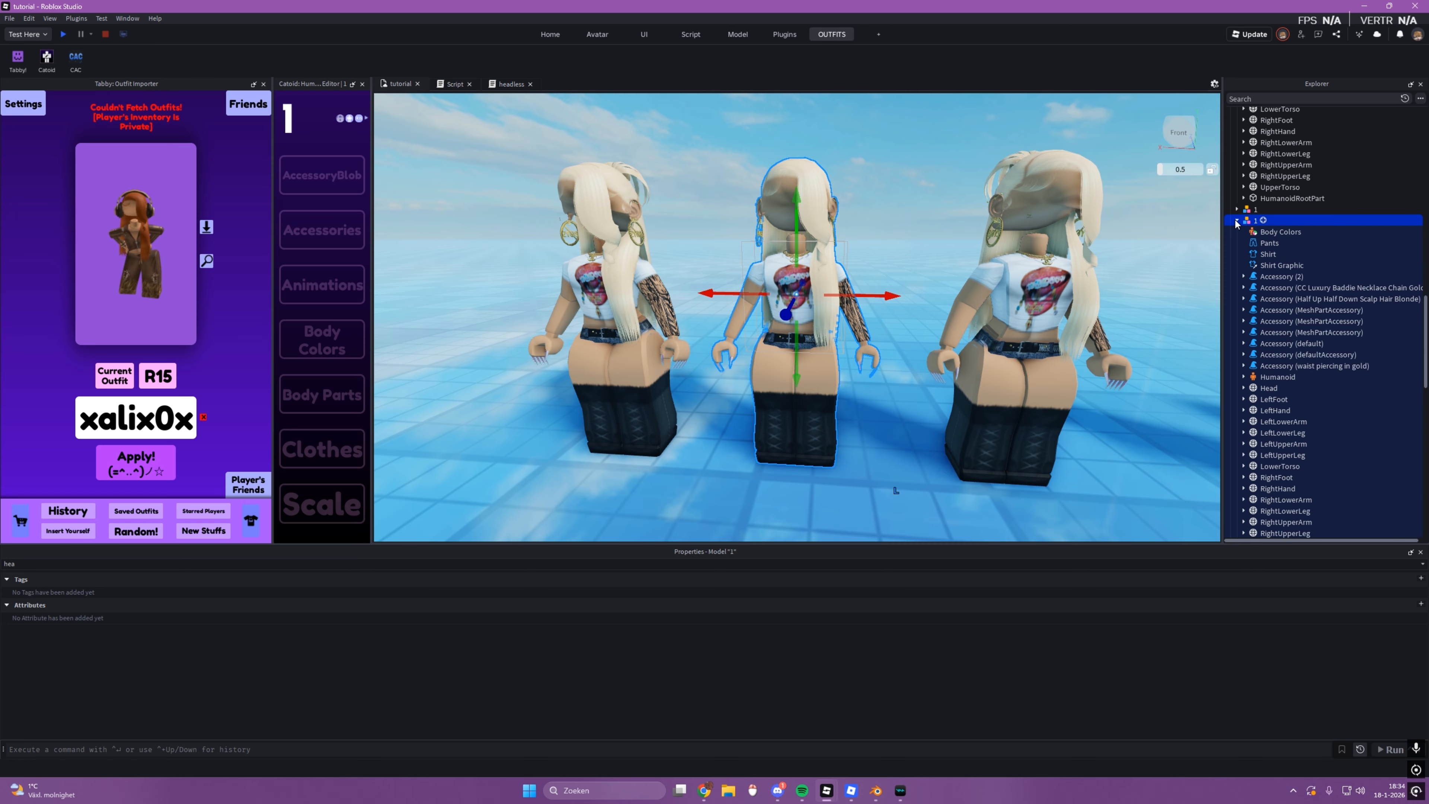
left_click(1277, 389)
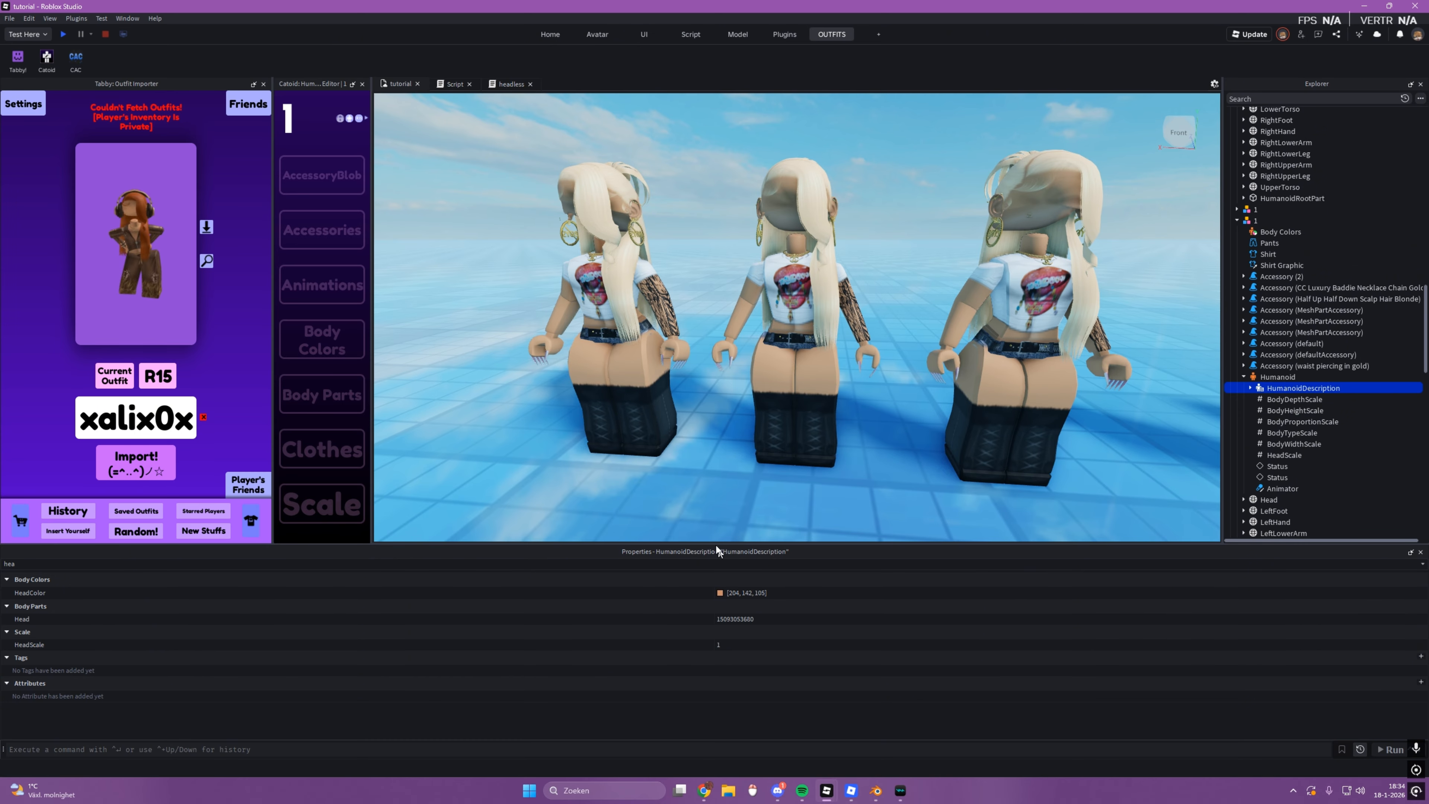
Step: Examine the three imported rigs up close to compare their faces
left_click(523, 386)
key("a")
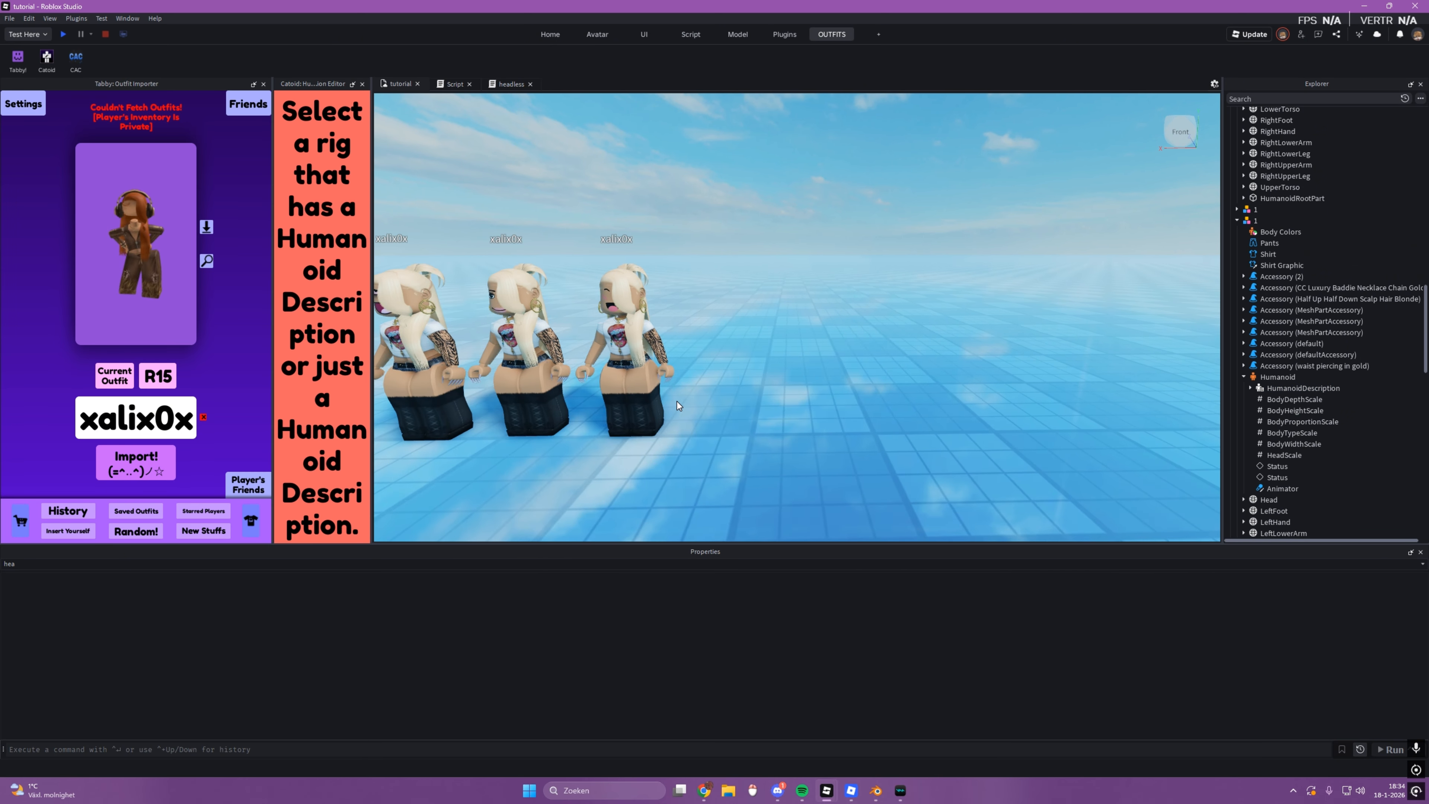
left_click(877, 397)
key("f")
right_click_drag(778, 377, 736, 405)
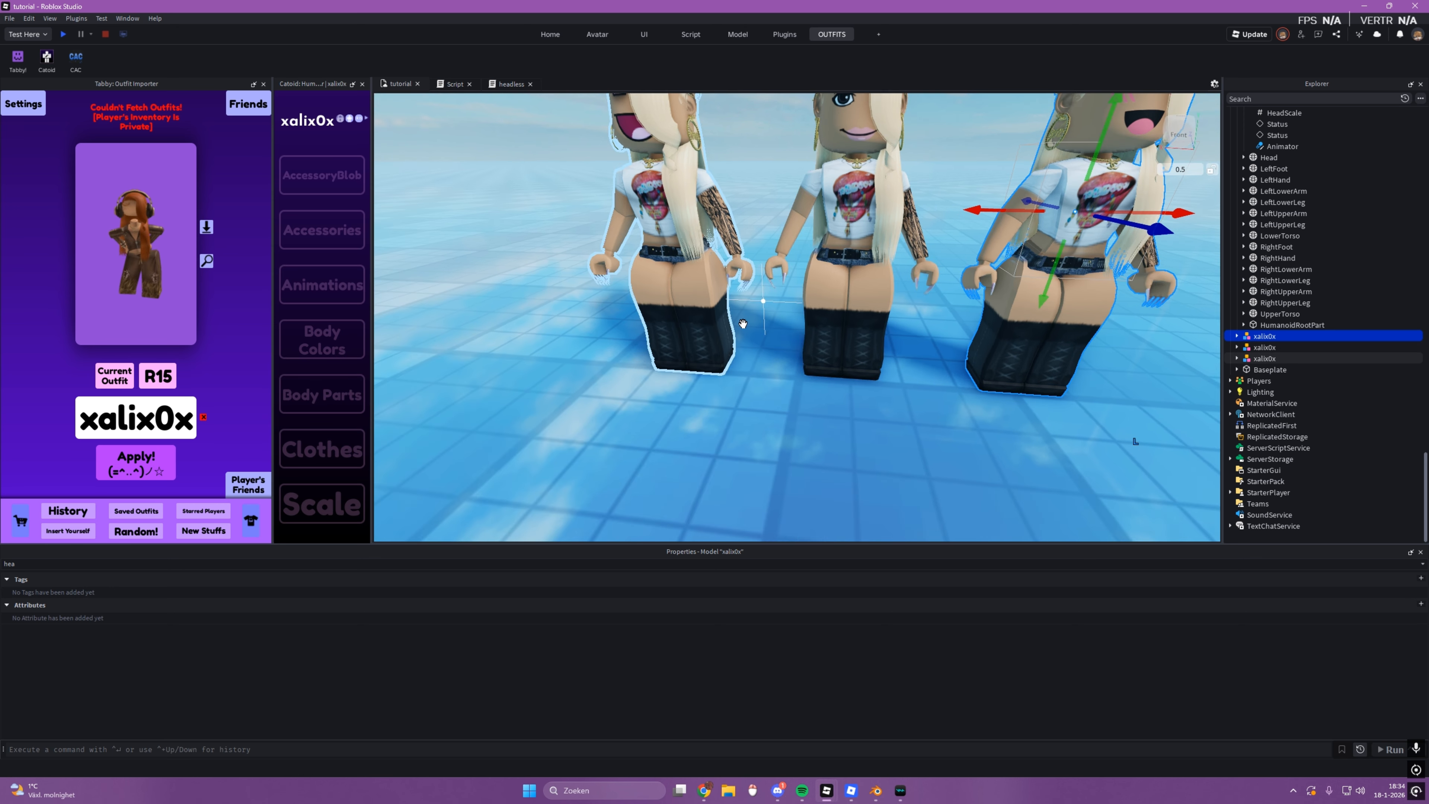
scroll(754, 318, "down", 5)
scroll(777, 321, "up", 3)
scroll(1285, 210, "up", 10)
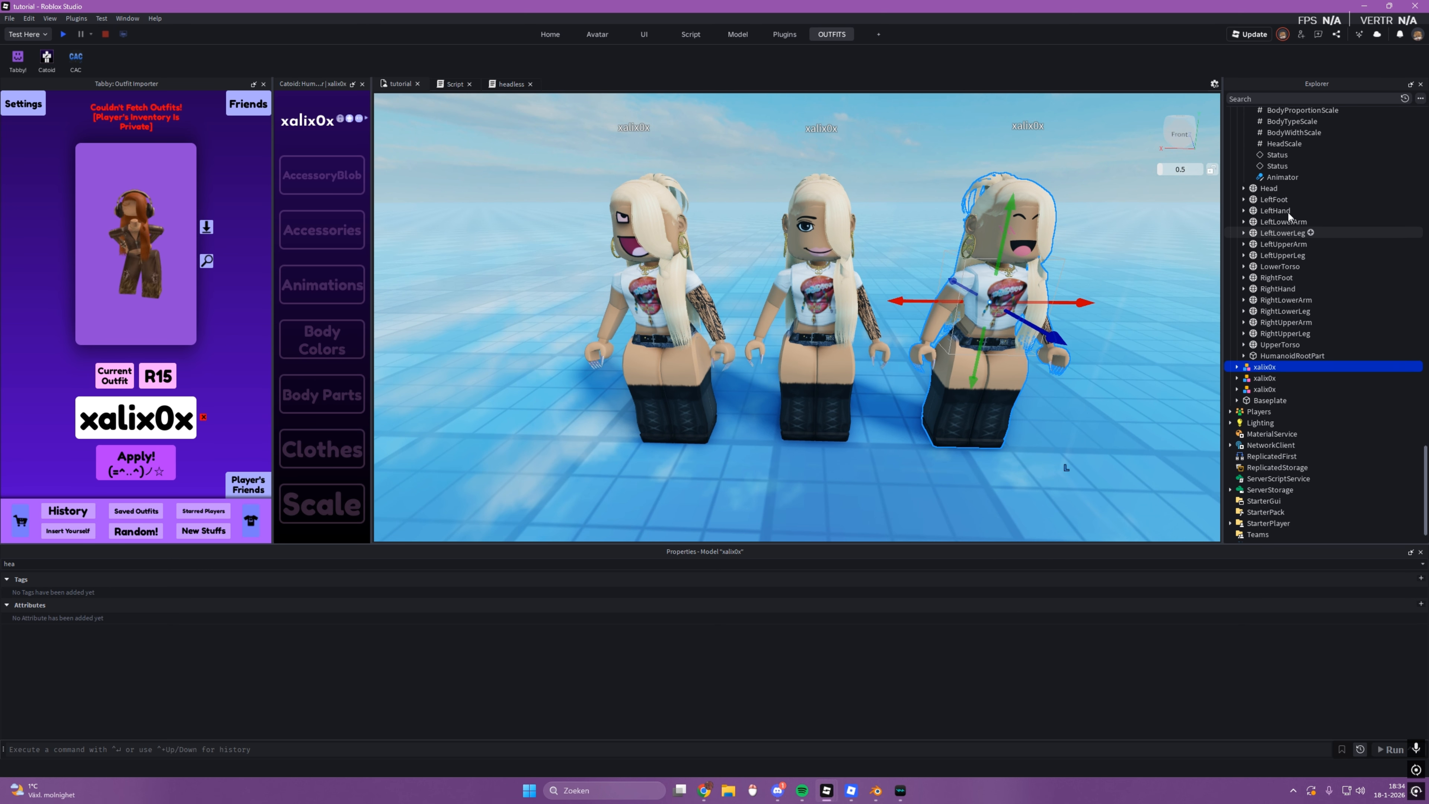
scroll(1286, 210, "up", 15)
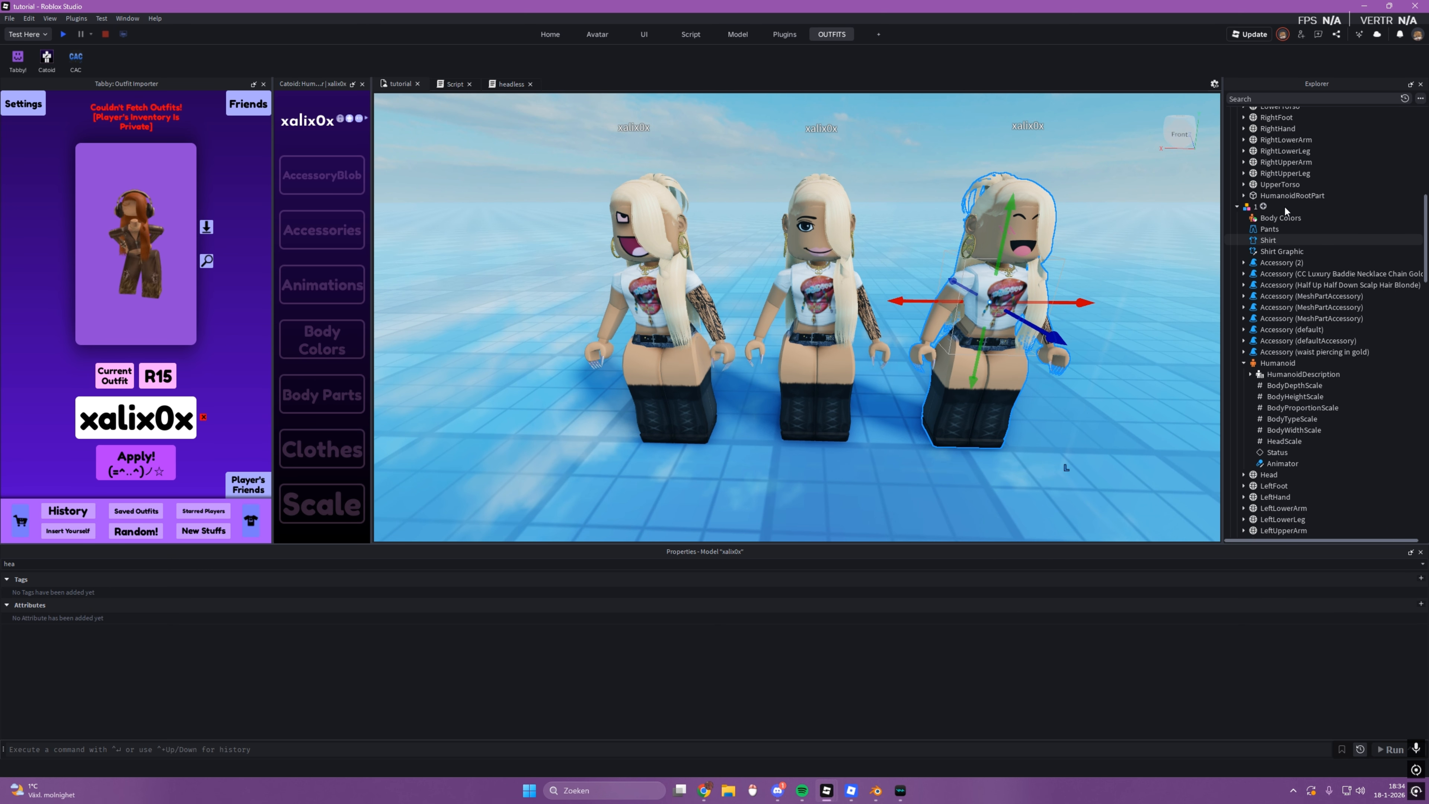
Step: Copy the complete code of the headless script and paste it into the command bar
double_click(1268, 169)
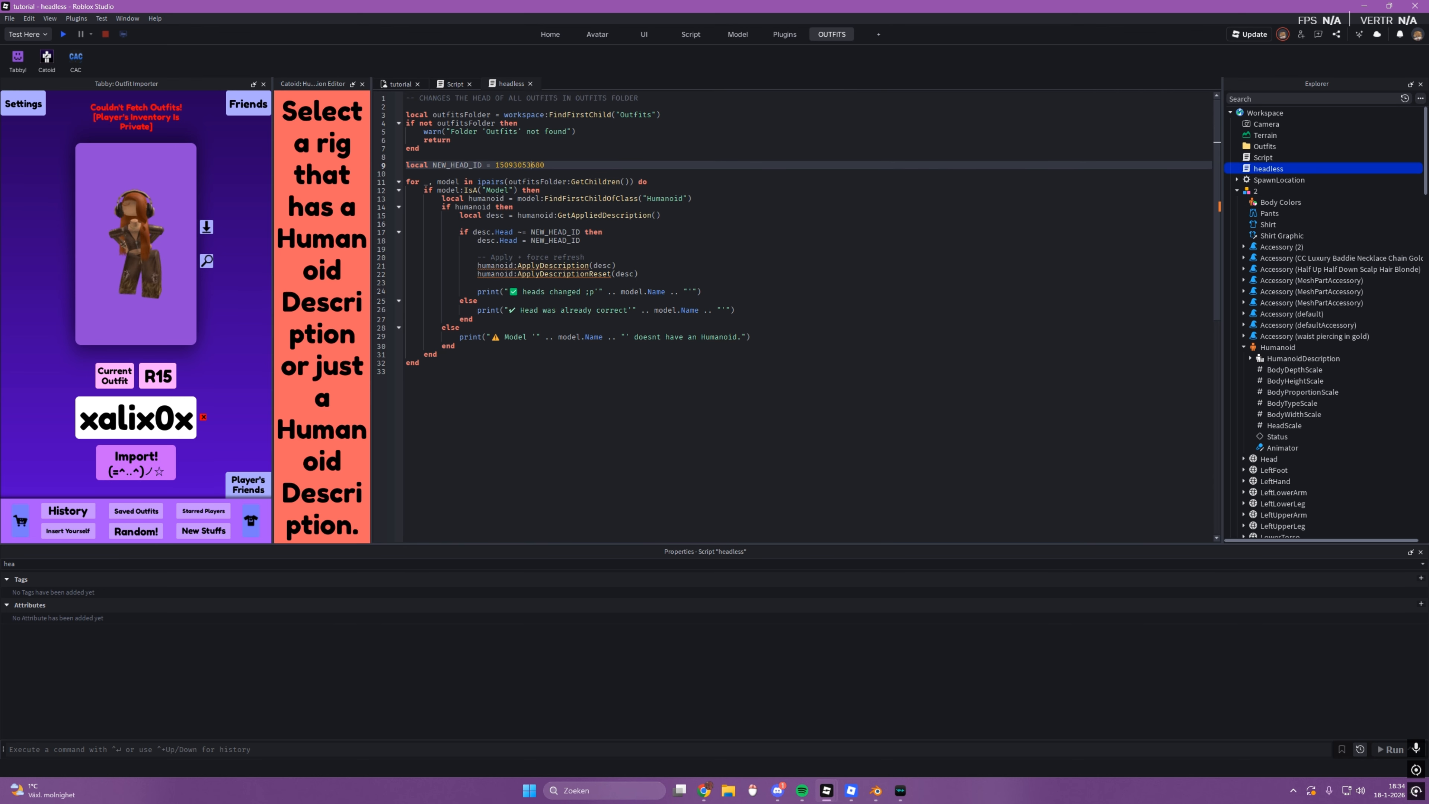
left_click_drag(417, 371, 406, 98)
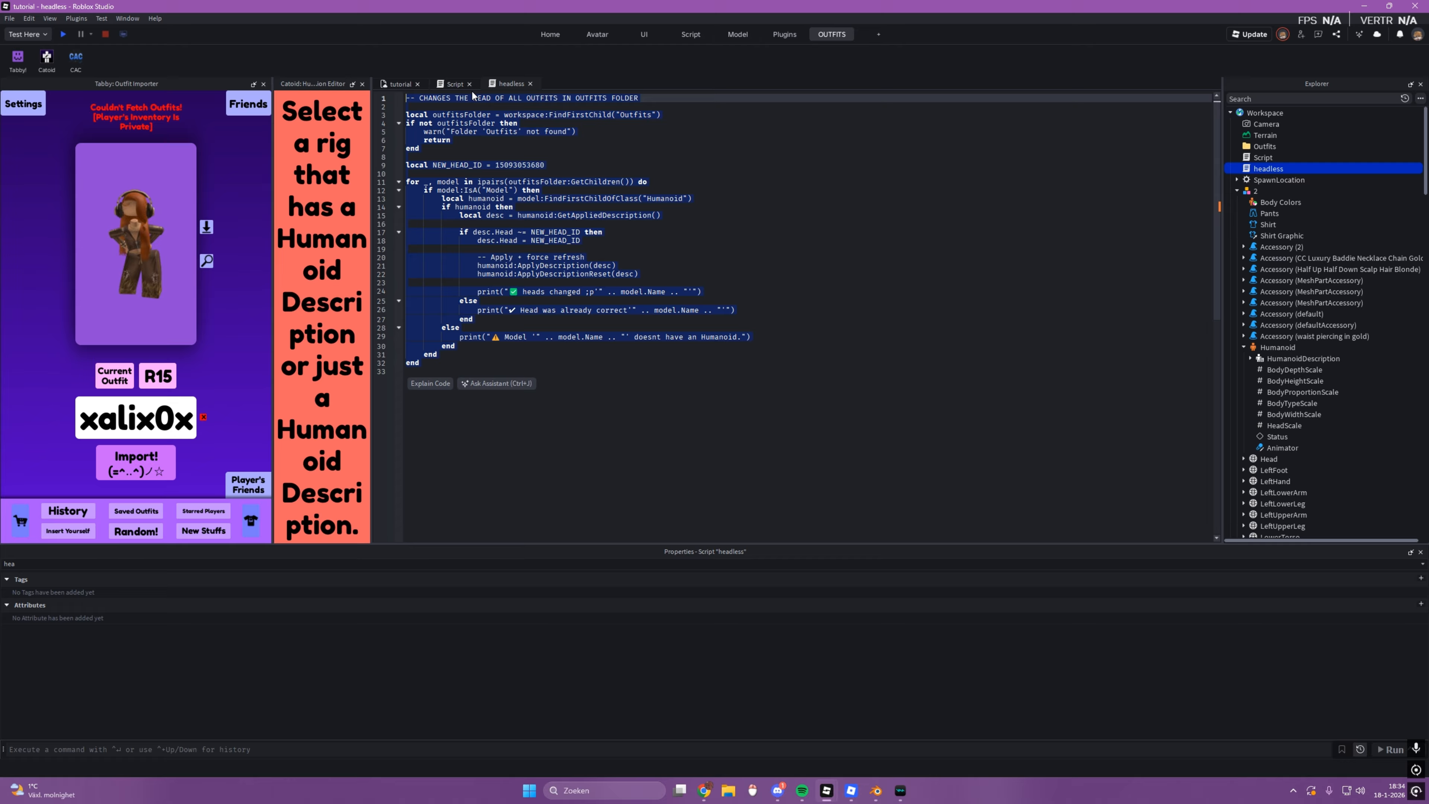
left_click(395, 83)
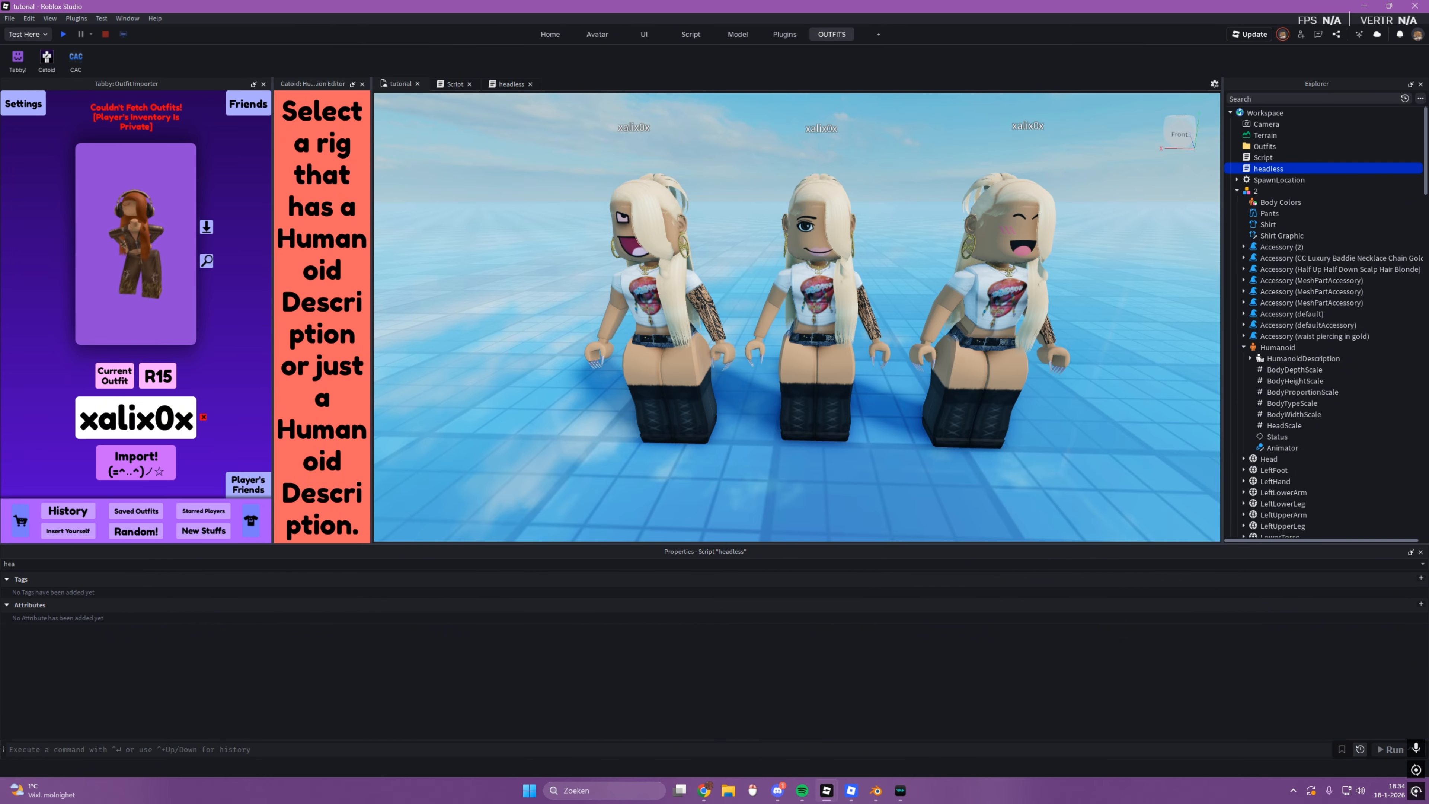
key("ctrl+v")
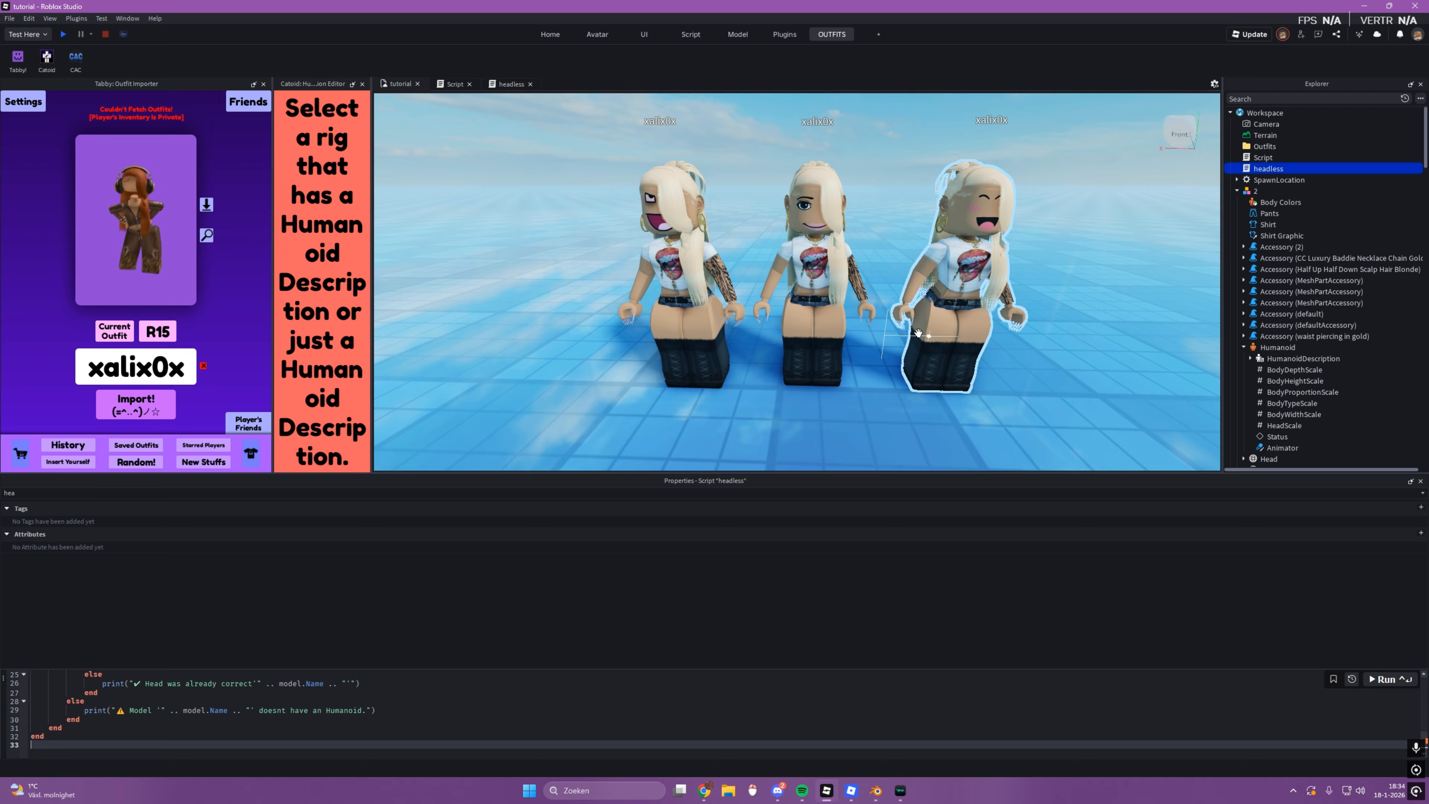
Step: Move the three imported rigs into the Outfits folder and run the head-changing code on them
left_click(993, 407)
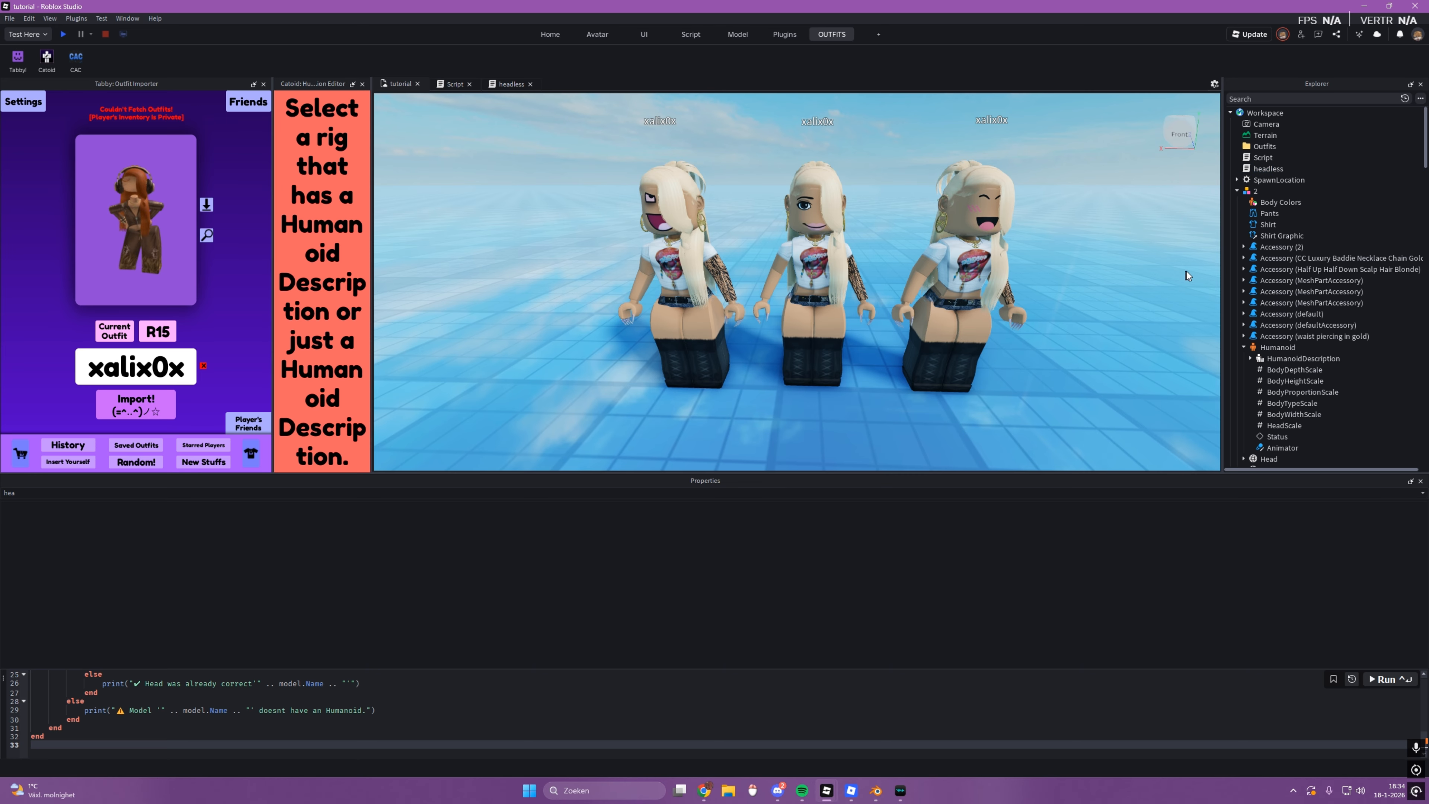
left_click_drag(1040, 401, 624, 174)
left_click_drag(1266, 271, 1277, 149)
left_click(1390, 678)
Step: Inspect the three Outfits rigs after the run, up close and from farther away
left_click(855, 403)
scroll(855, 403, "down", 3)
left_click(820, 373)
key("f")
mouse_move(820, 374)
right_mouse_down()
mouse_move(935, 367)
mouse_move(845, 370)
right_mouse_up()
scroll(845, 369, "down", 6)
left_click(869, 406)
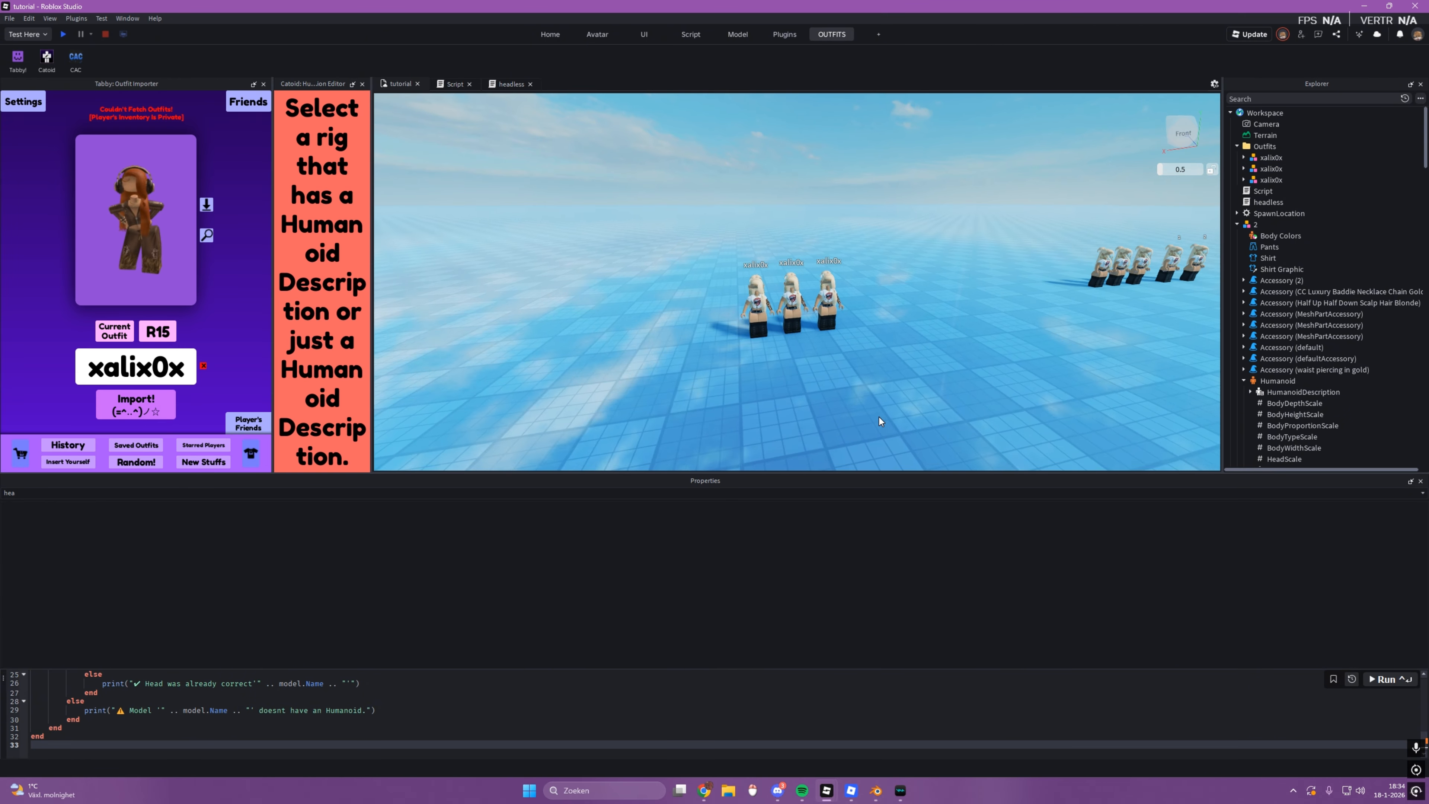
Step: Select the middle Outfits rig and examine the three headless rigs from the front and the side, along with the distant row of rigs
scroll(809, 386, "up", 4)
left_click(751, 355)
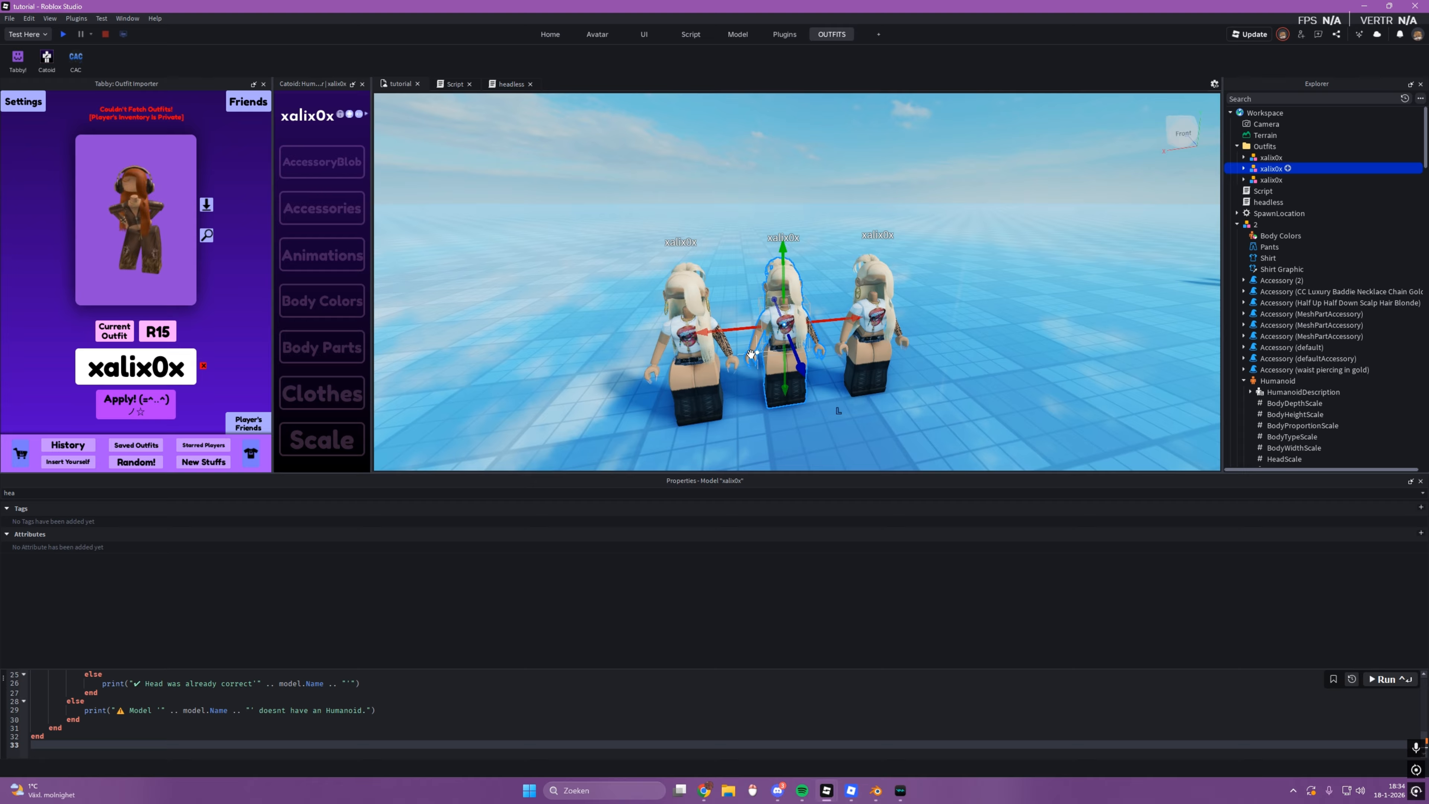
scroll(751, 355, "up", 4)
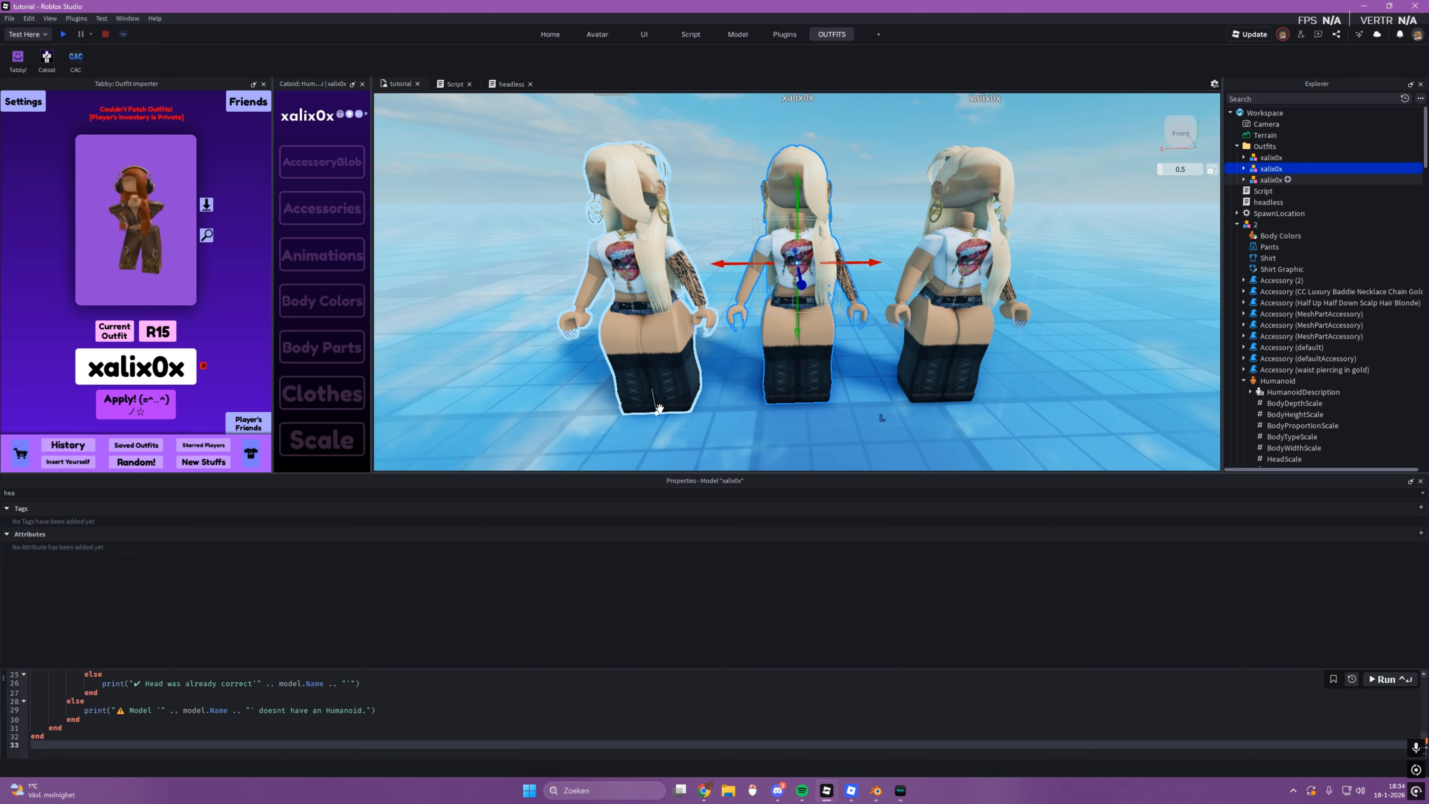
right_click_drag(675, 424, 1023, 368)
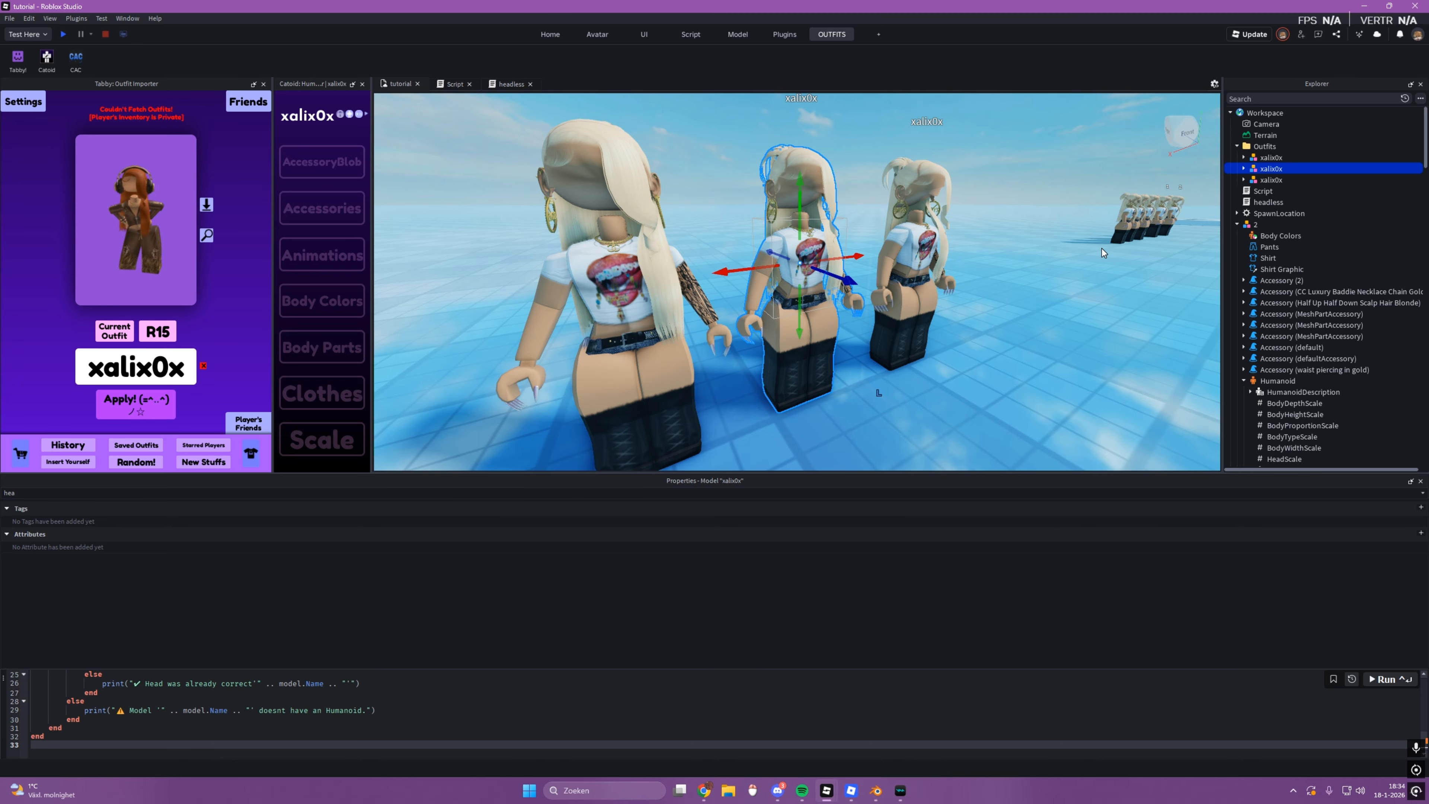
left_click(1139, 219)
left_click(925, 356)
right_click_drag(920, 357, 895, 361)
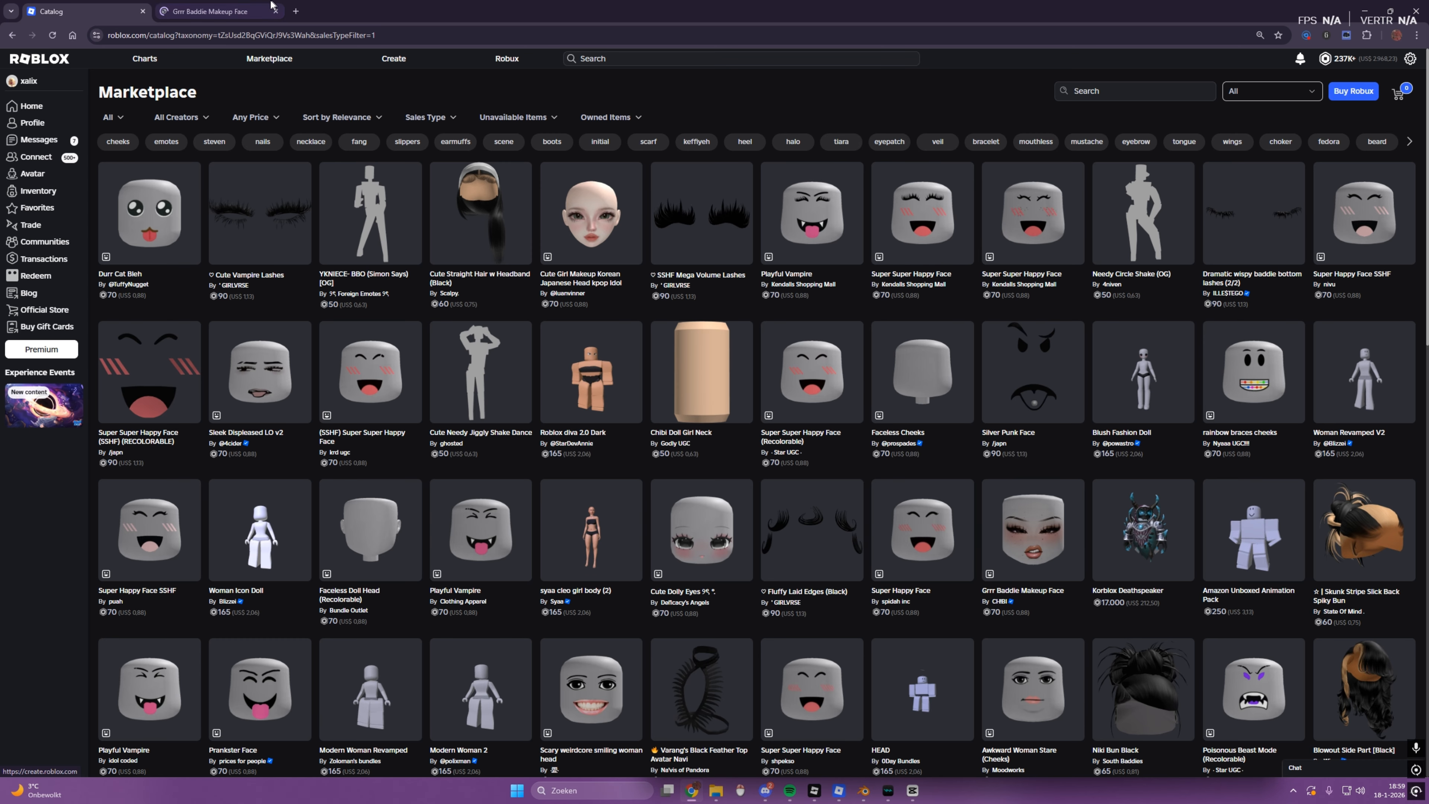
Step: In the web browser, open the Grrr Baddie Makeup Face bundle page and highlight the bundle ID in its address
left_click(215, 12)
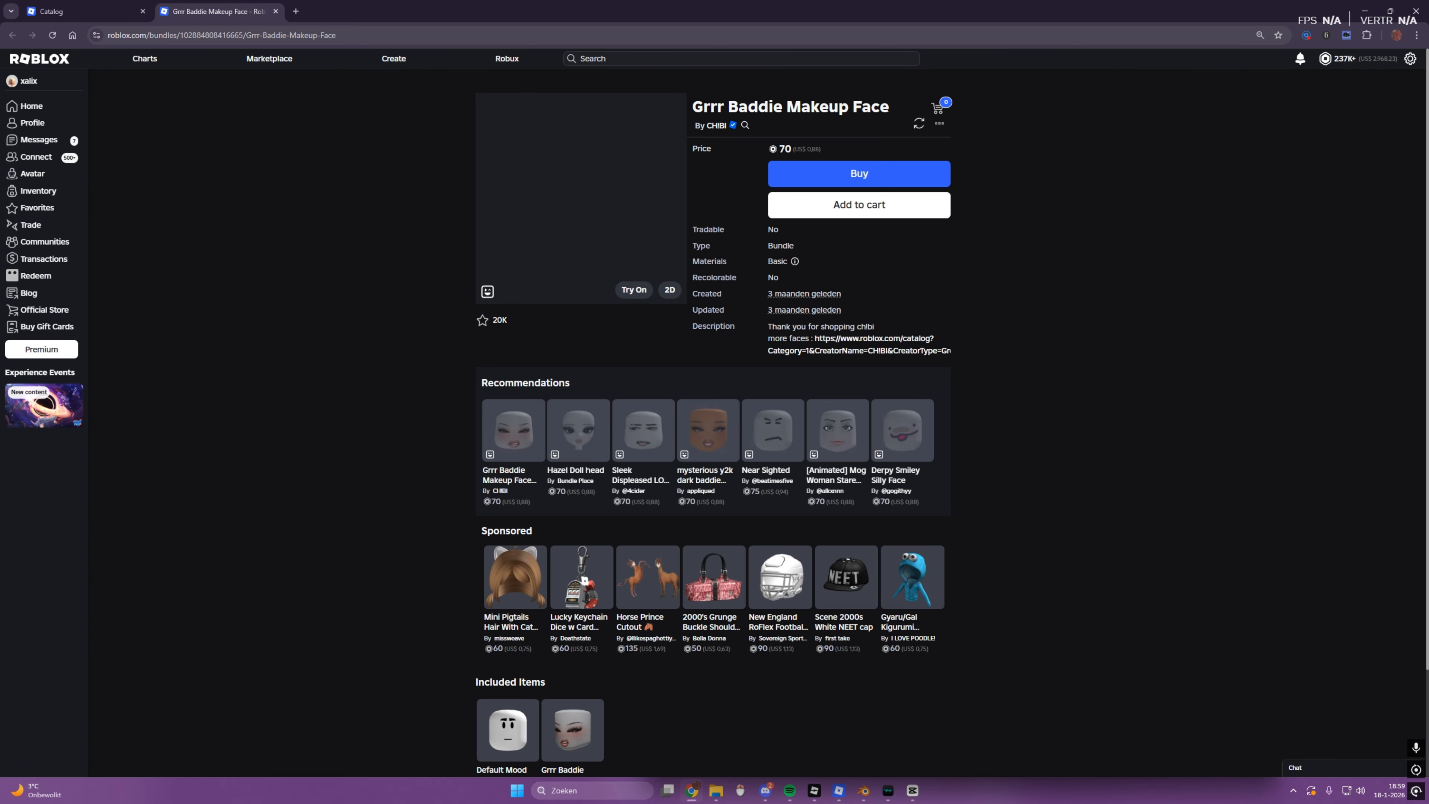
left_click(278, 36)
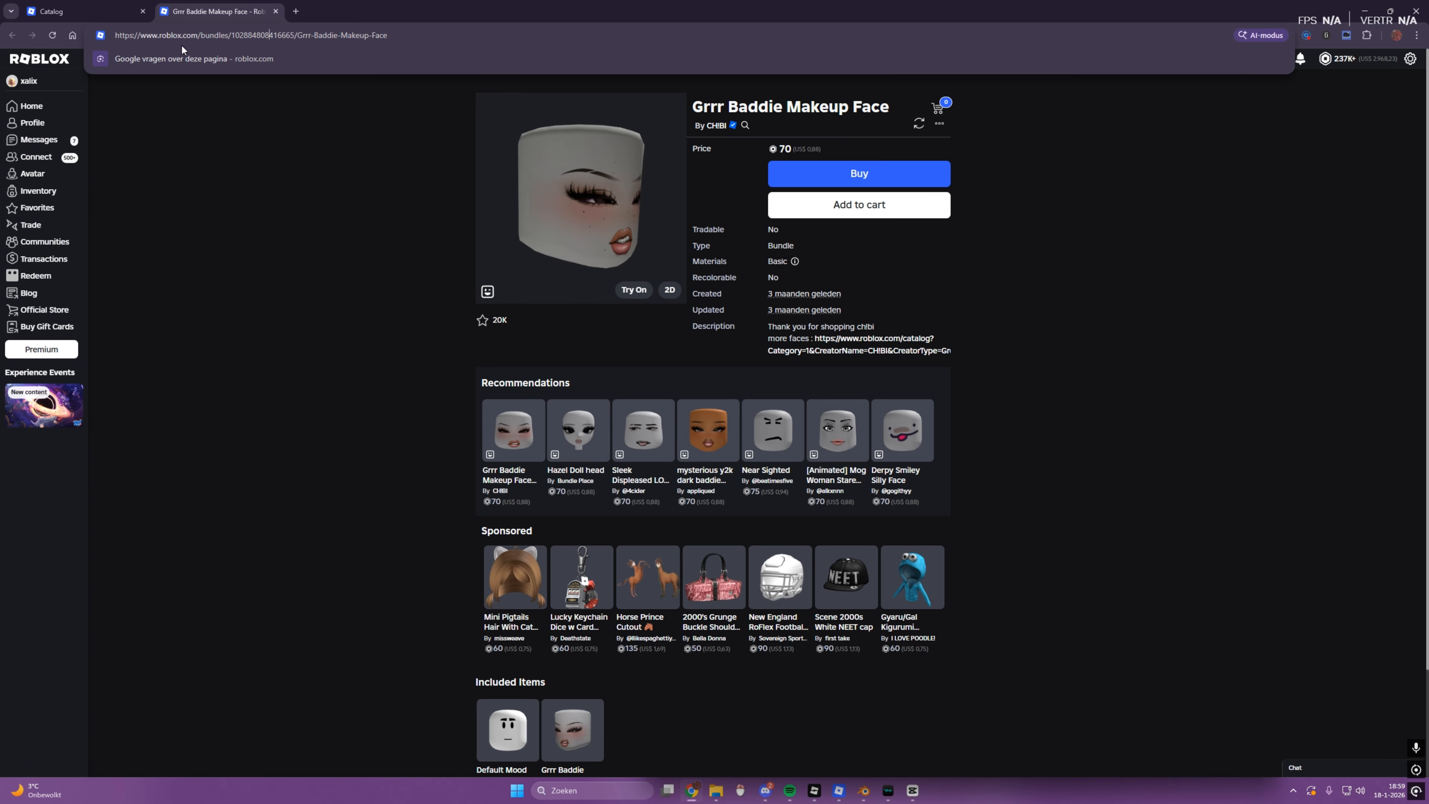
double_click(266, 36)
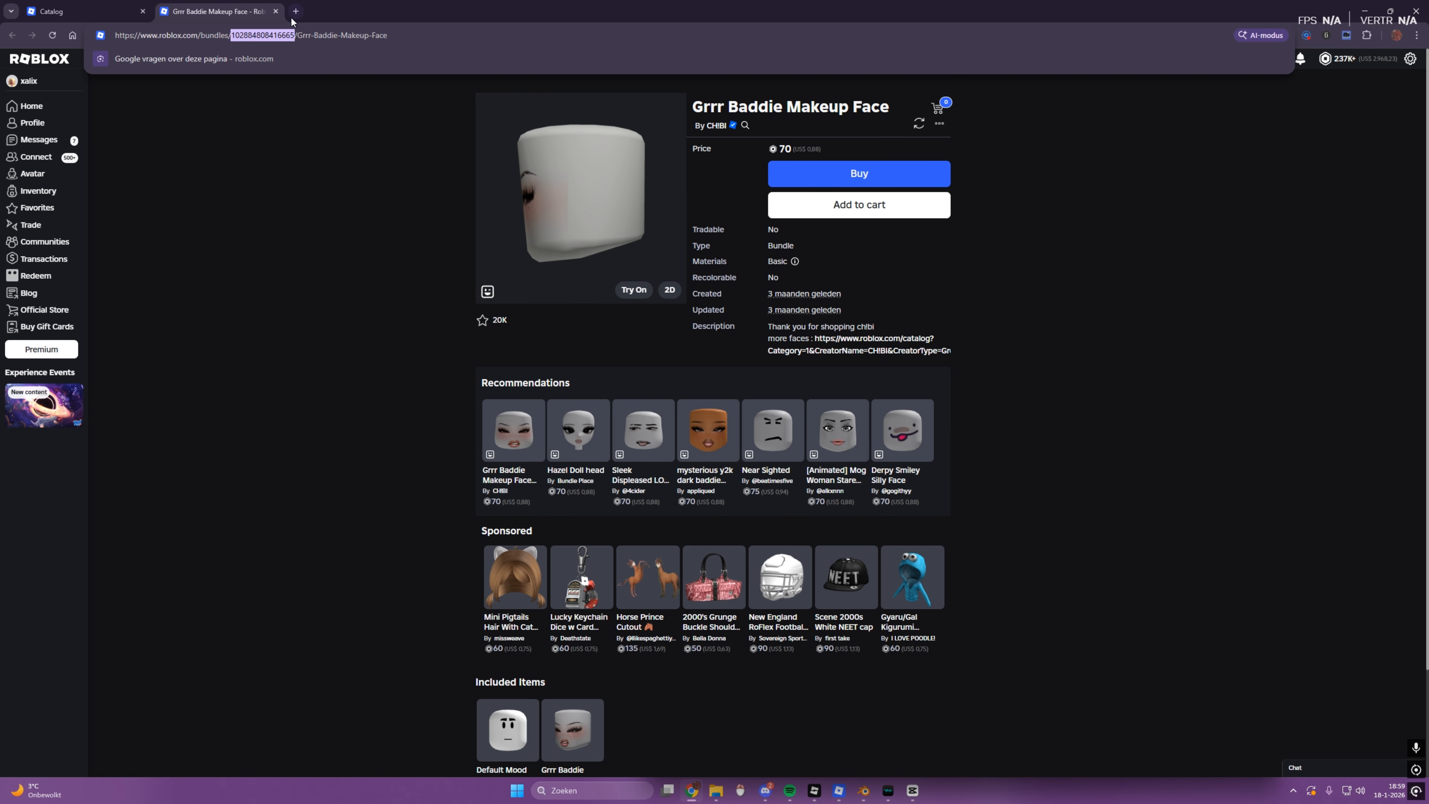
left_click(360, 217)
Step: Open the bundle's included Dynamic Head item in a new browser tab and highlight the item ID in its address
scroll(376, 220, "down", 3)
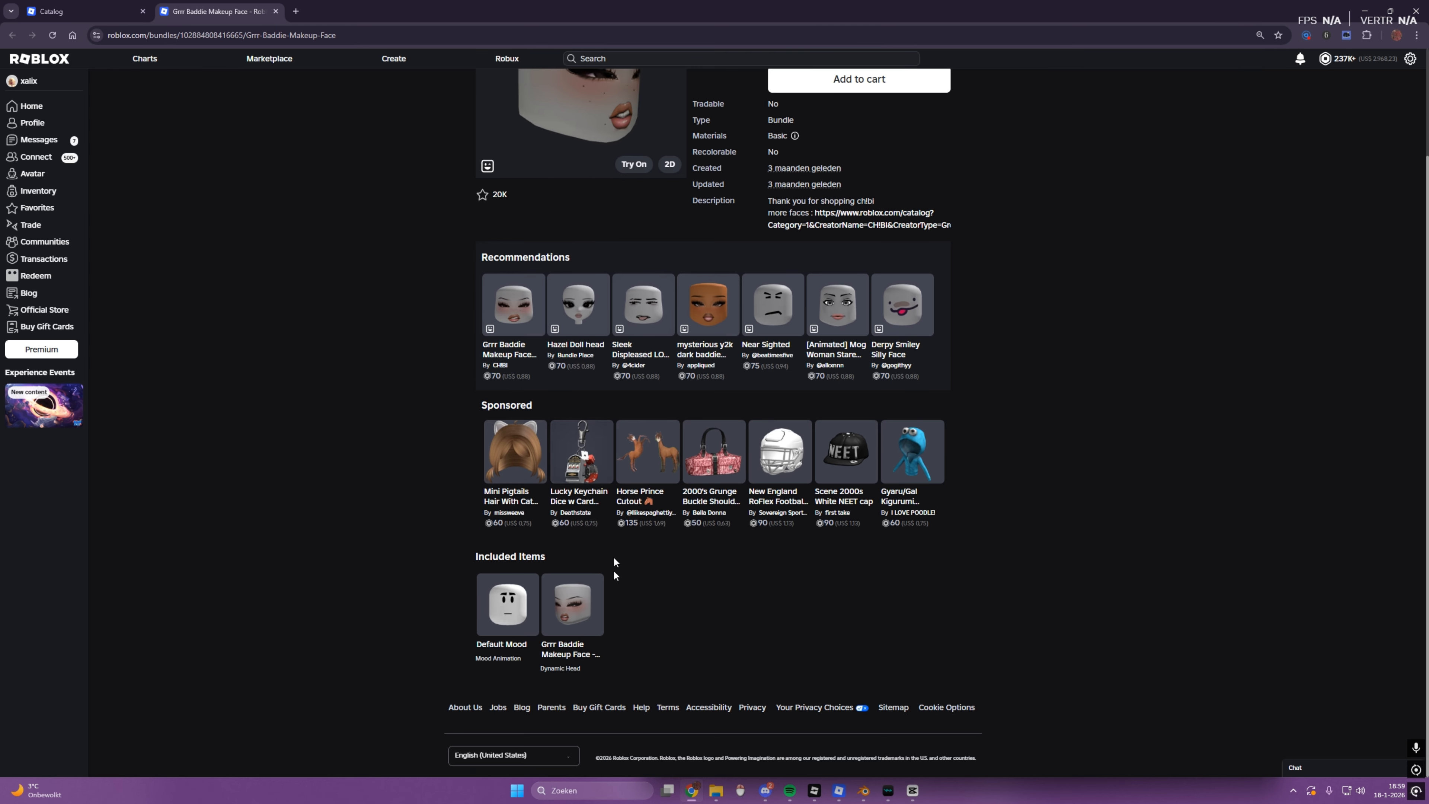
middle_click(556, 598)
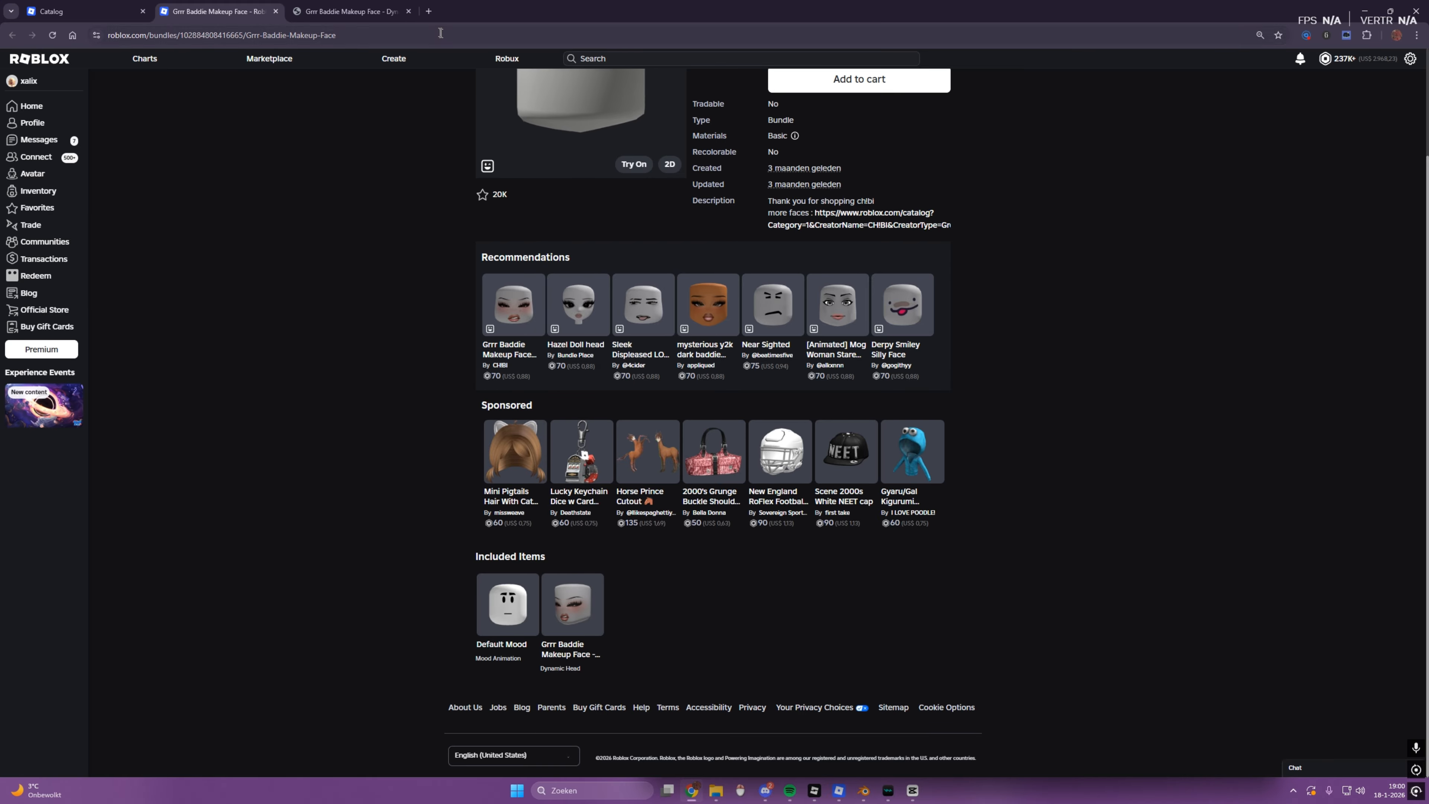
left_click(349, 11)
left_click(204, 37)
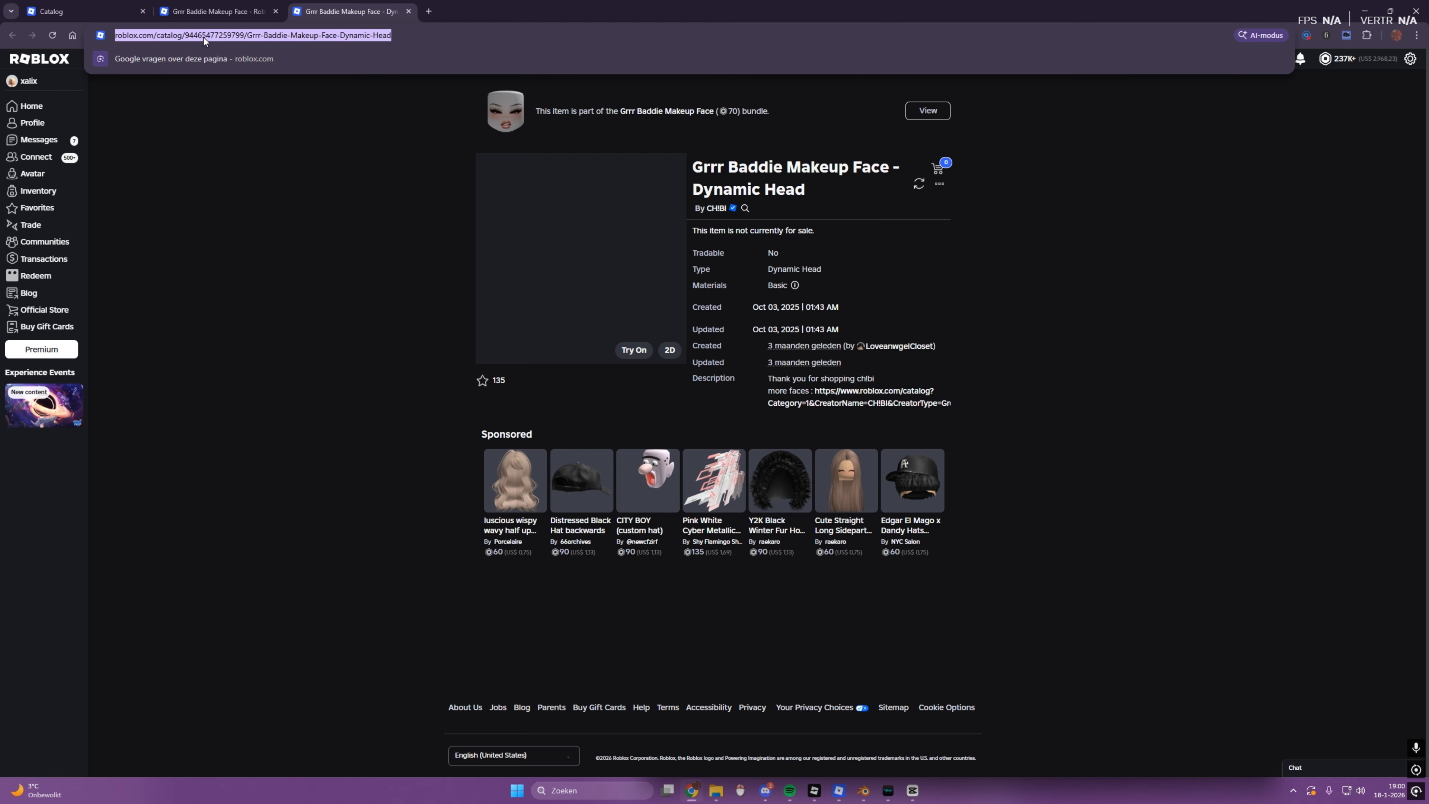
double_click(204, 37)
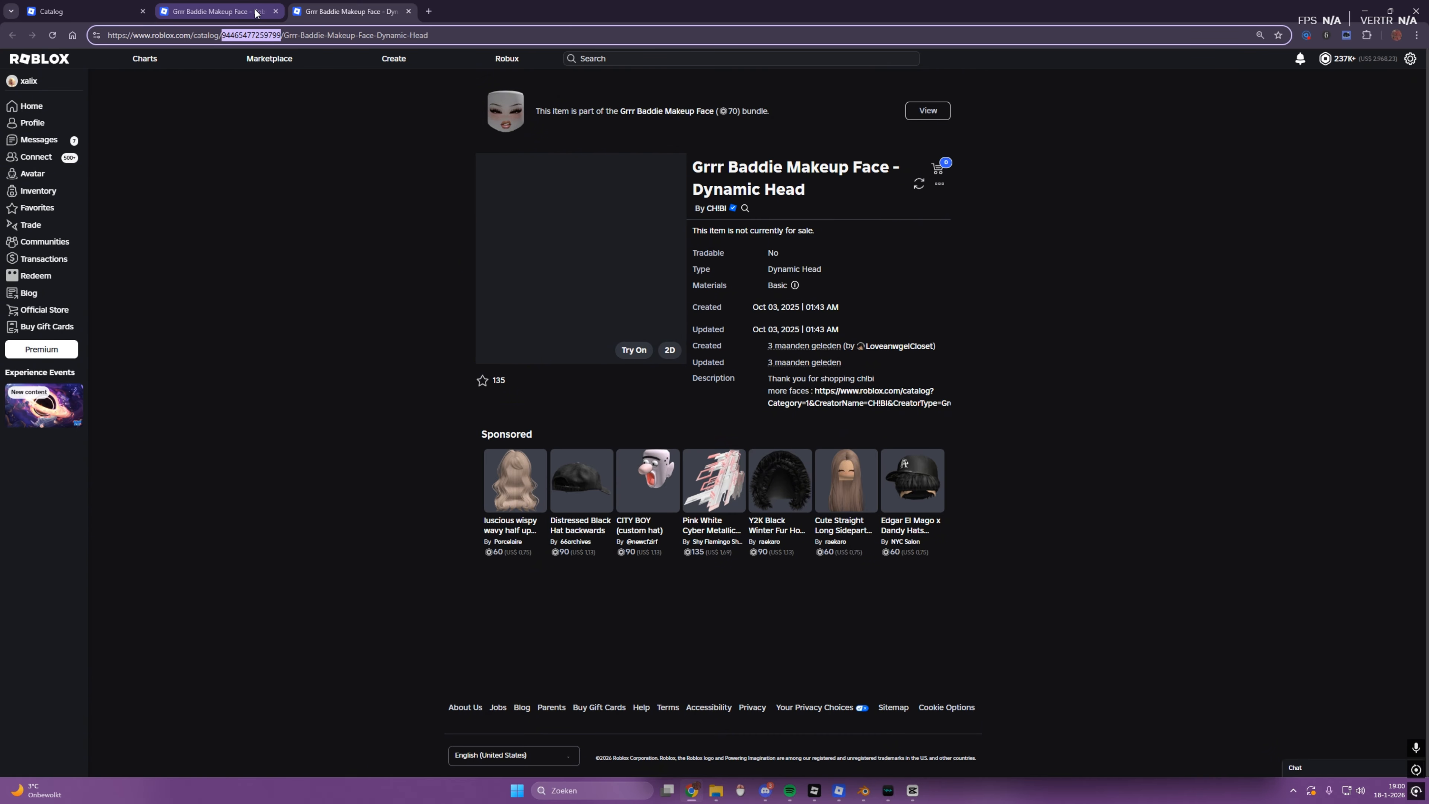
Step: Compare the bundle page's address with the Dynamic Head page's address to tell the bundle ID from the head ID
left_click(214, 11)
left_click(256, 35)
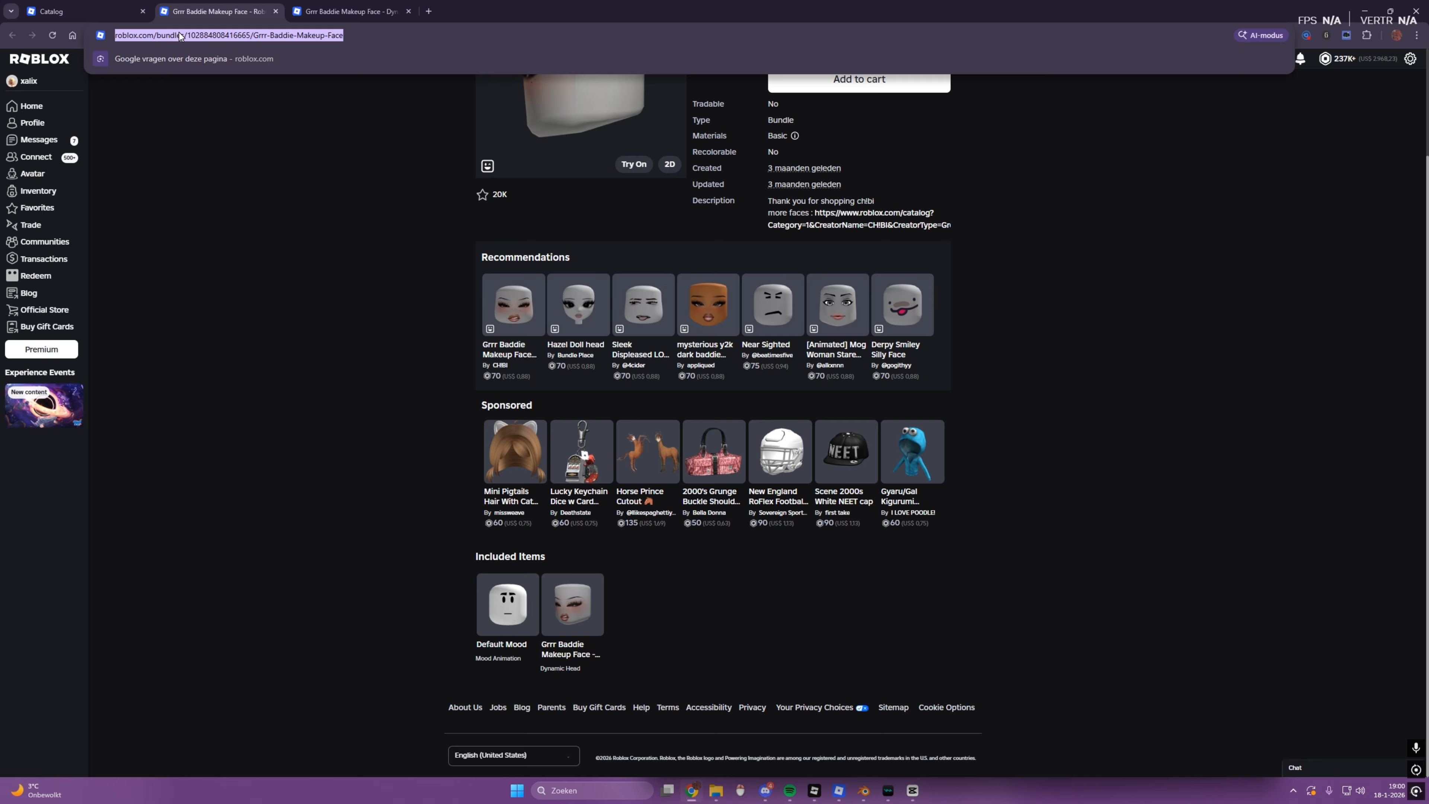
key("ctrl+Tab")
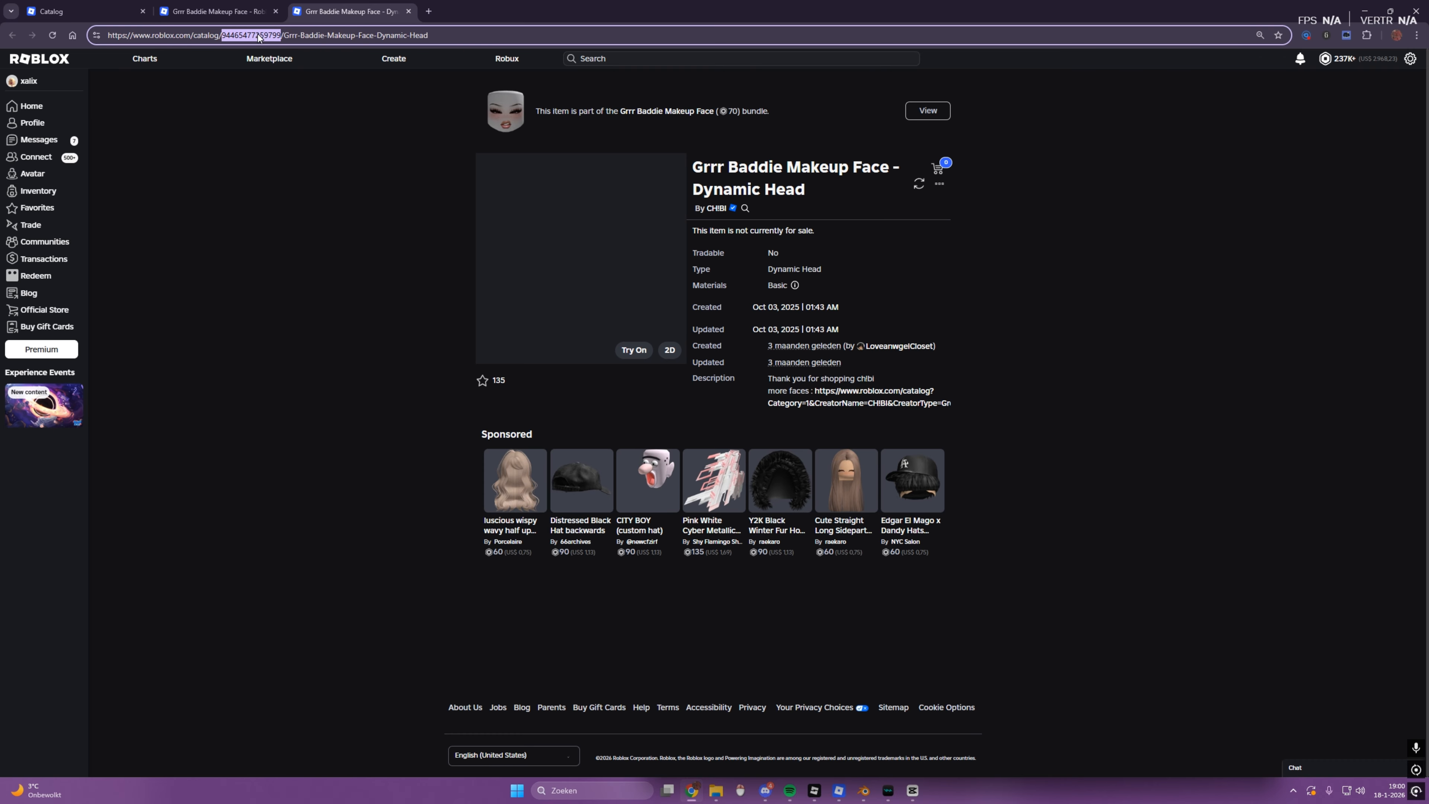
left_click(416, 354)
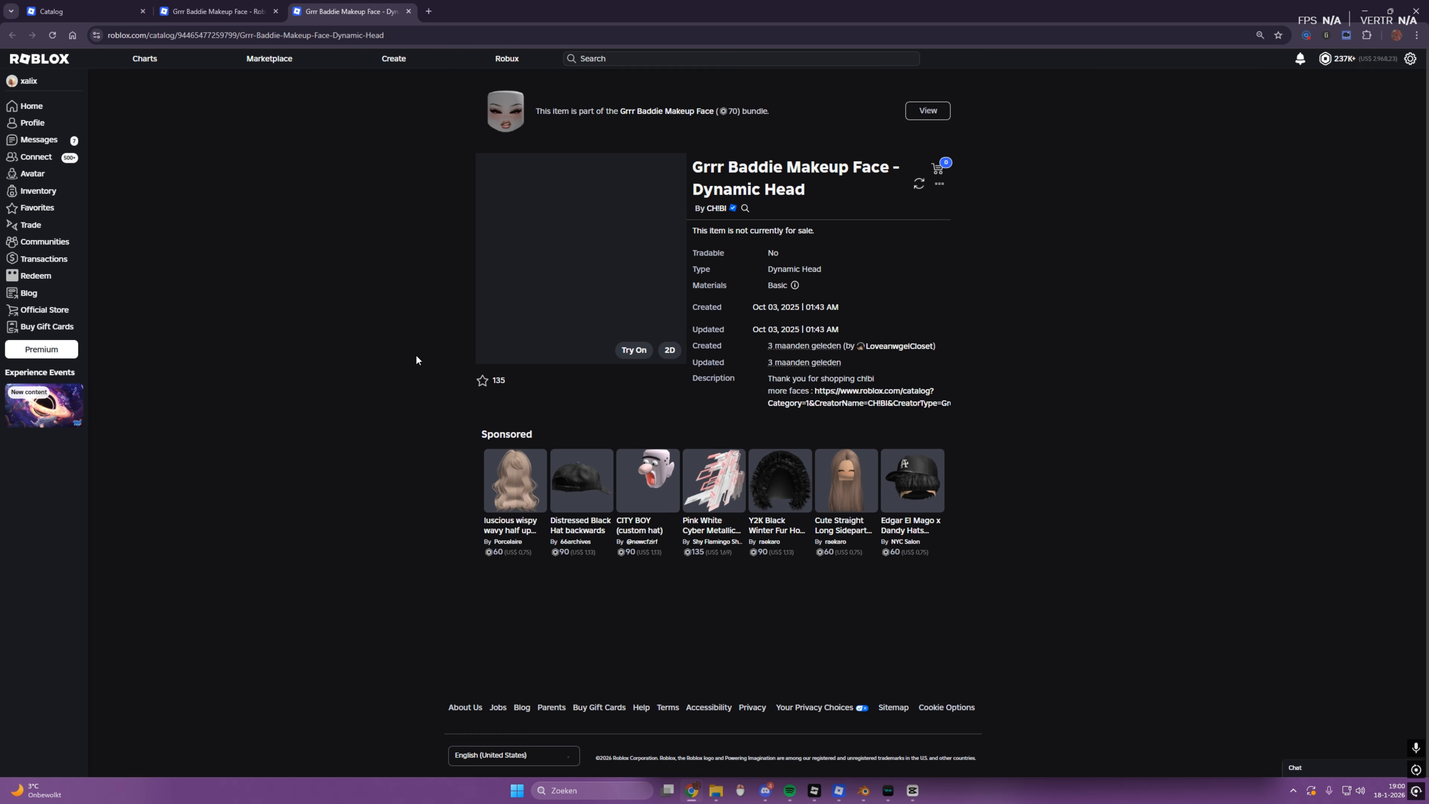